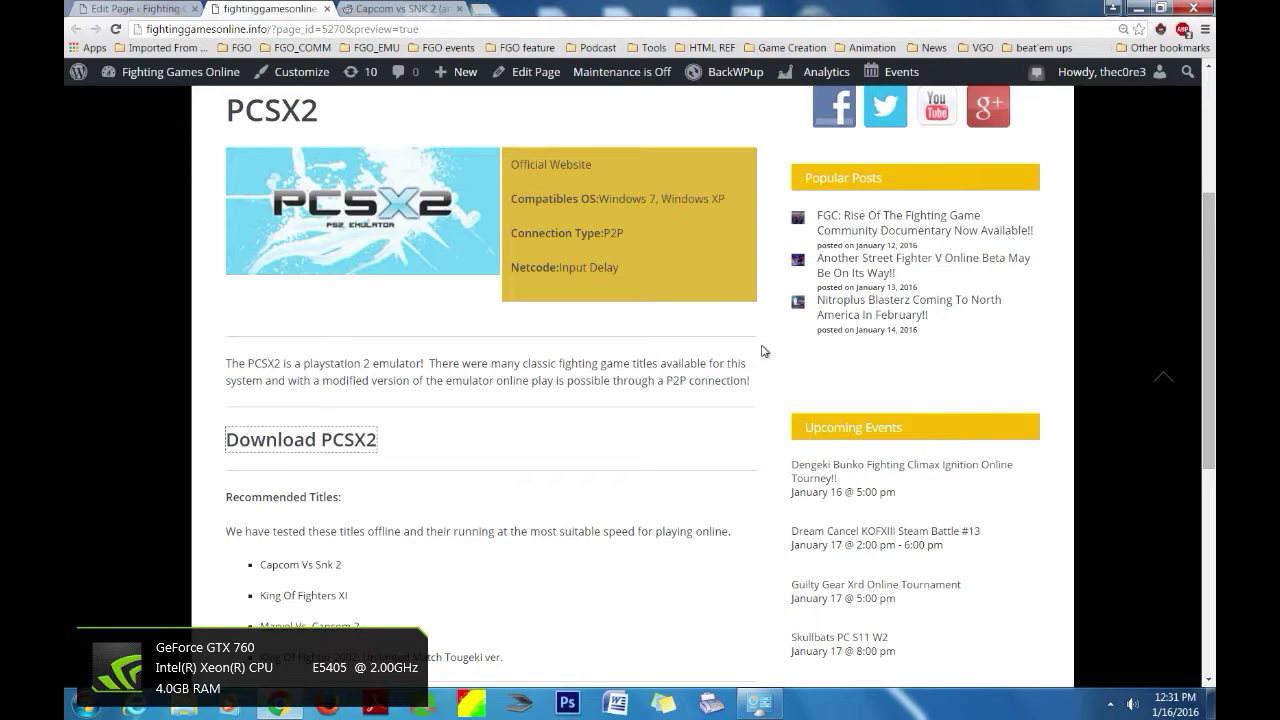
- Scroll to the 'Download PCSX2' link and open the MediaFire page for pcsx2o_20120122_testing.zip
{"action": "scroll", "coordinate": [656, 300], "scroll_direction": "down", "scroll_amount": 1}
{"action": "scroll", "coordinate": [656, 300], "scroll_direction": "up", "scroll_amount": 1}
{"action": "scroll", "coordinate": [655, 299], "scroll_direction": "down", "scroll_amount": 1}
{"action": "scroll", "coordinate": [654, 296], "scroll_direction": "up", "scroll_amount": 1}
{"action": "scroll", "coordinate": [655, 299], "scroll_direction": "down", "scroll_amount": 1}
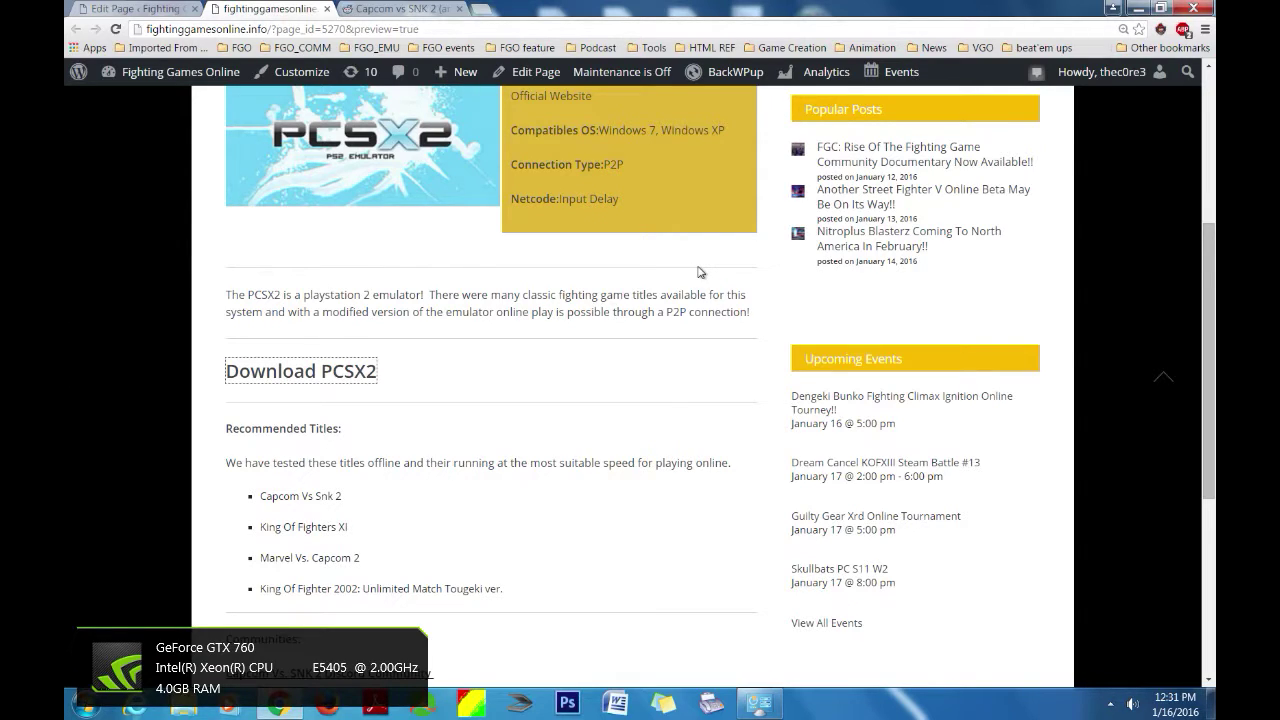
{"action": "scroll", "coordinate": [698, 272], "scroll_direction": "up", "scroll_amount": 1}
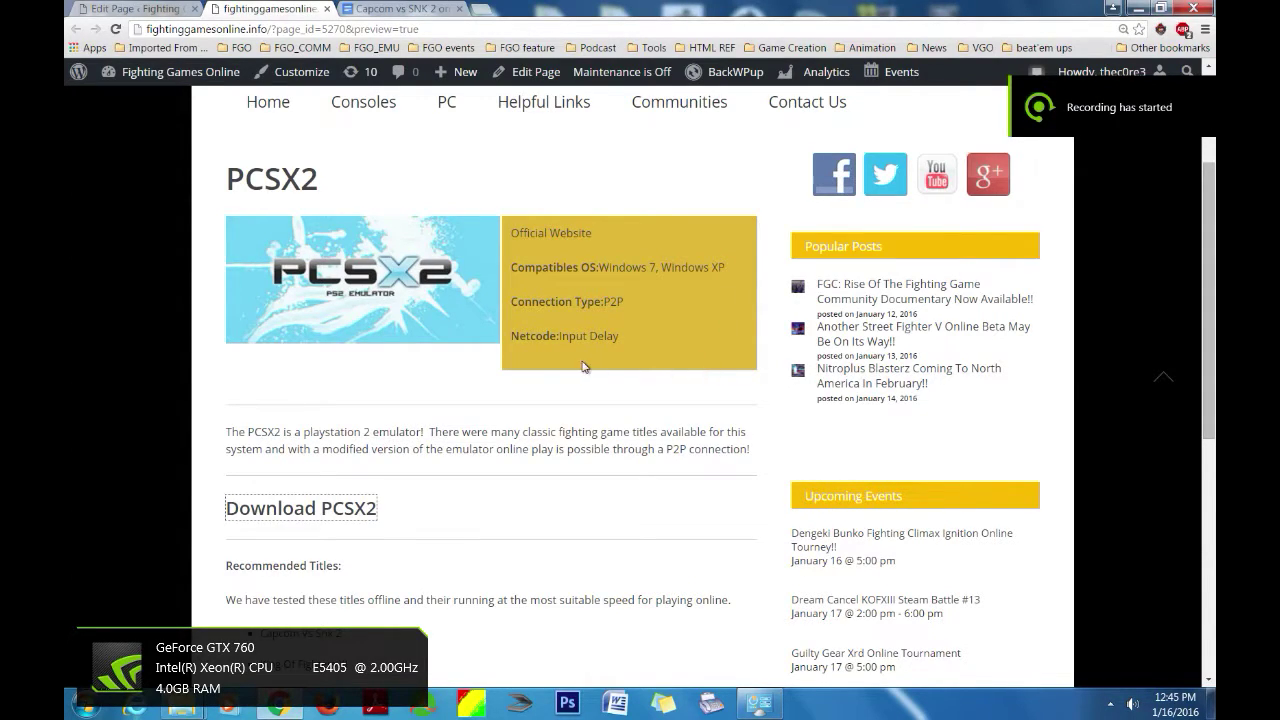
{"action": "scroll", "coordinate": [531, 338], "scroll_direction": "up", "scroll_amount": 1}
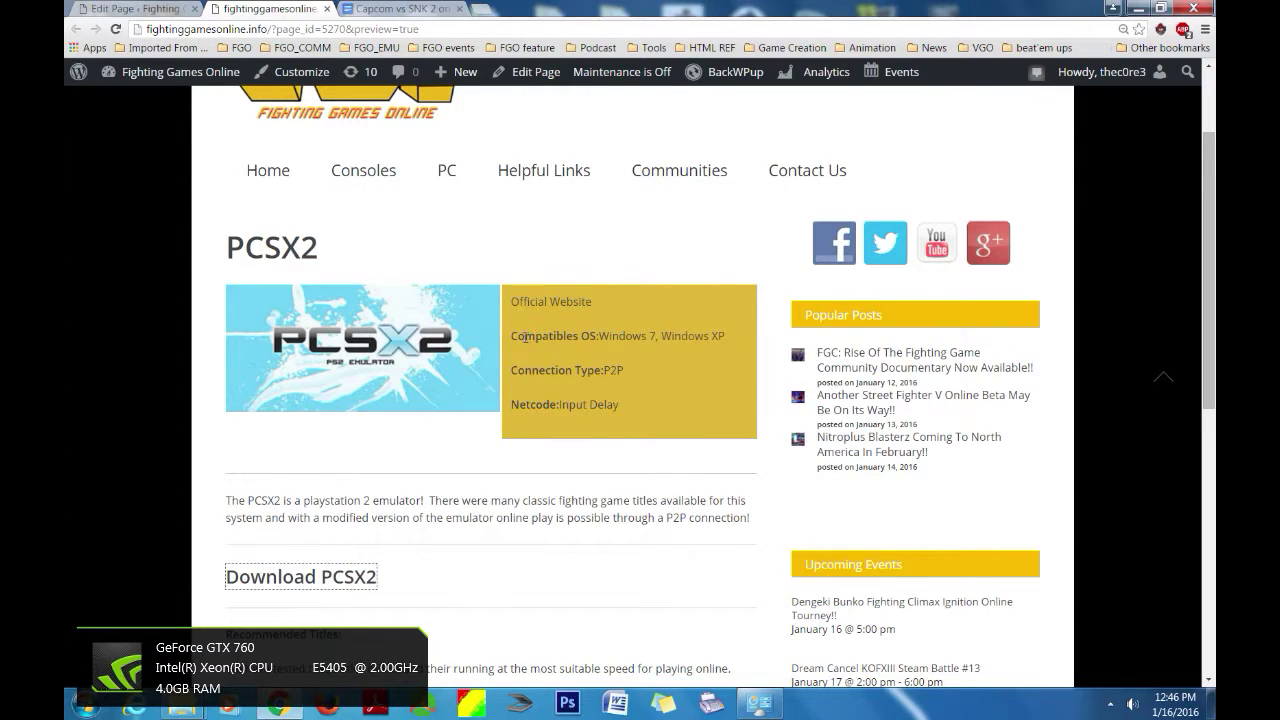
{"action": "scroll", "coordinate": [524, 337], "scroll_direction": "down", "scroll_amount": 1}
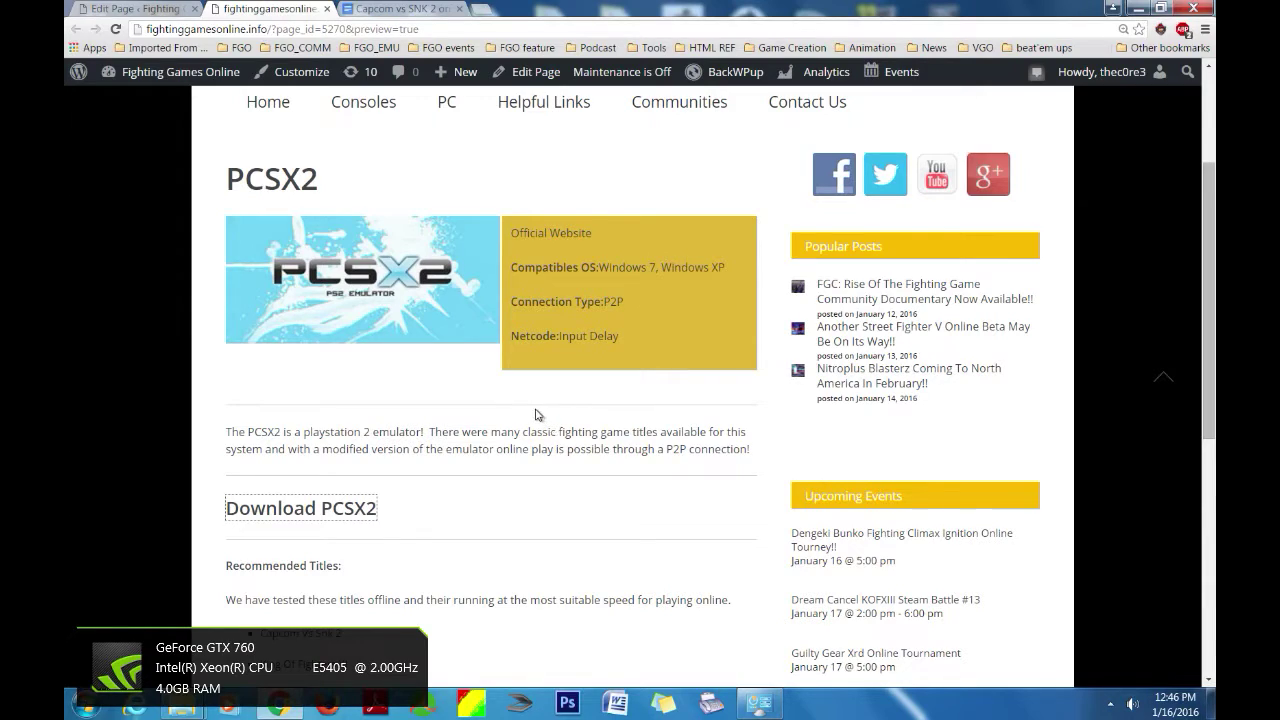
{"action": "scroll", "coordinate": [425, 398], "scroll_direction": "down", "scroll_amount": 1}
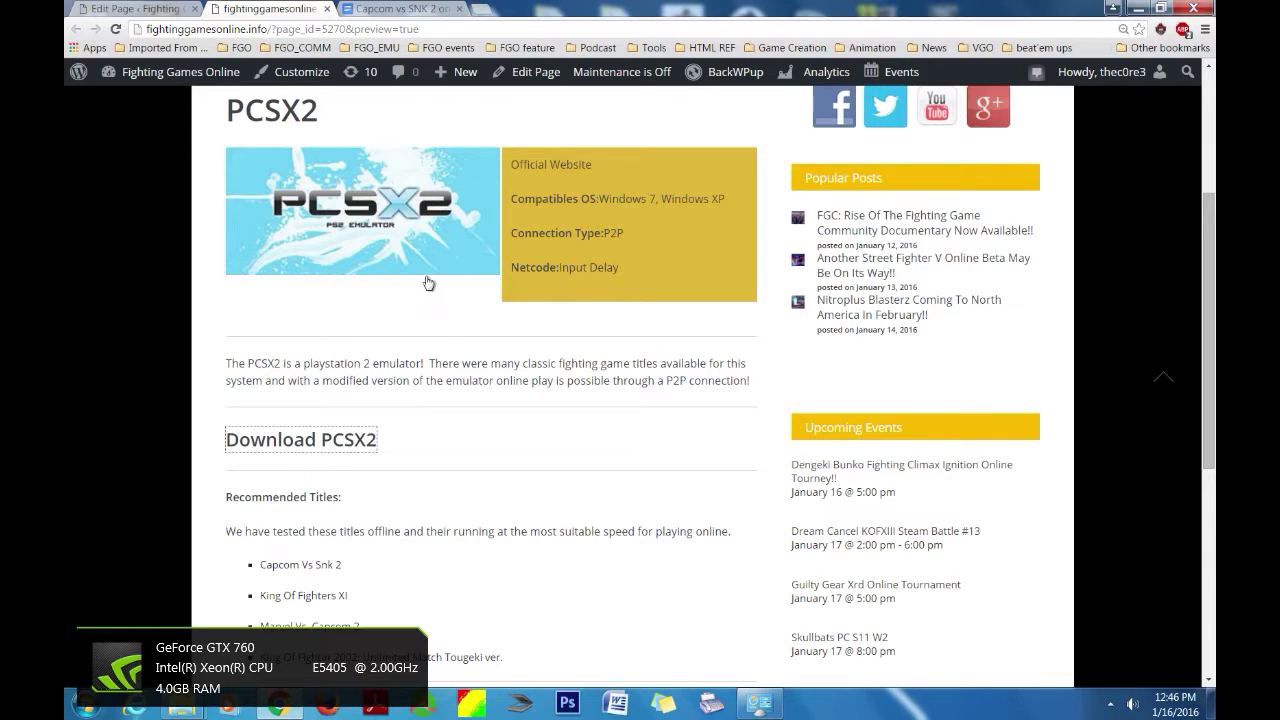
{"action": "scroll", "coordinate": [445, 424], "scroll_direction": "down", "scroll_amount": 2}
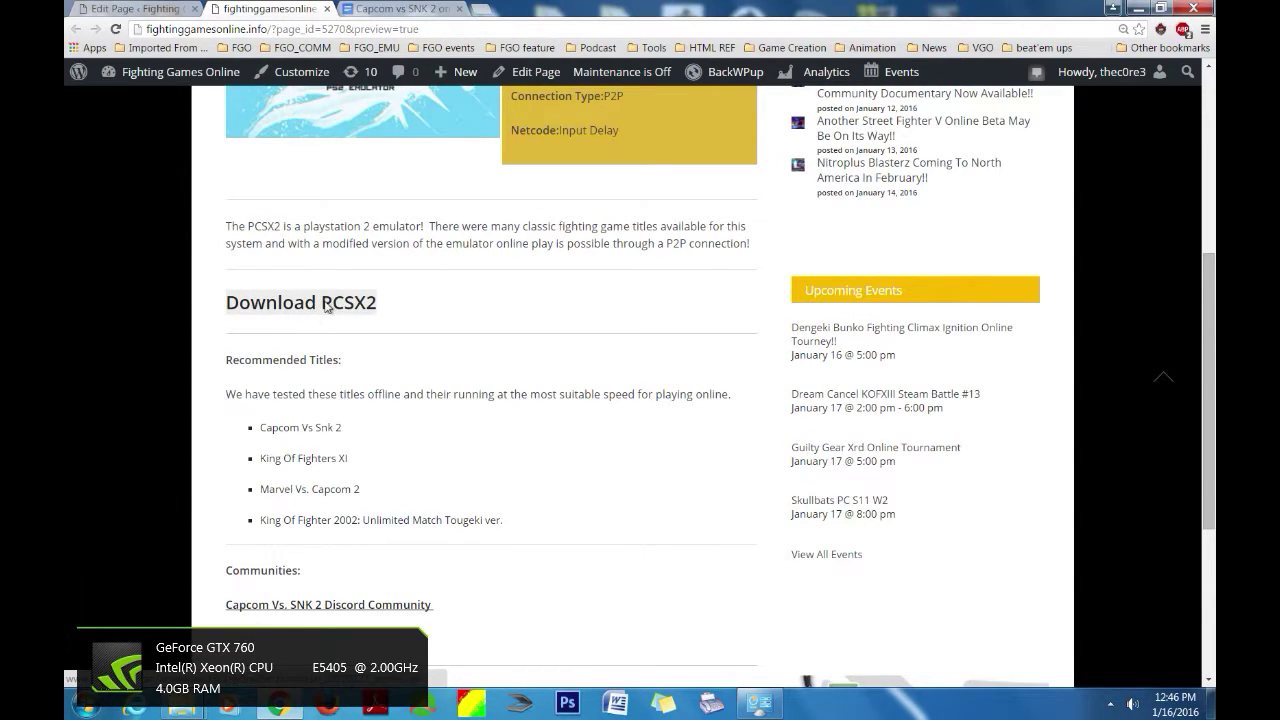
{"action": "left_click", "coordinate": [324, 304]}
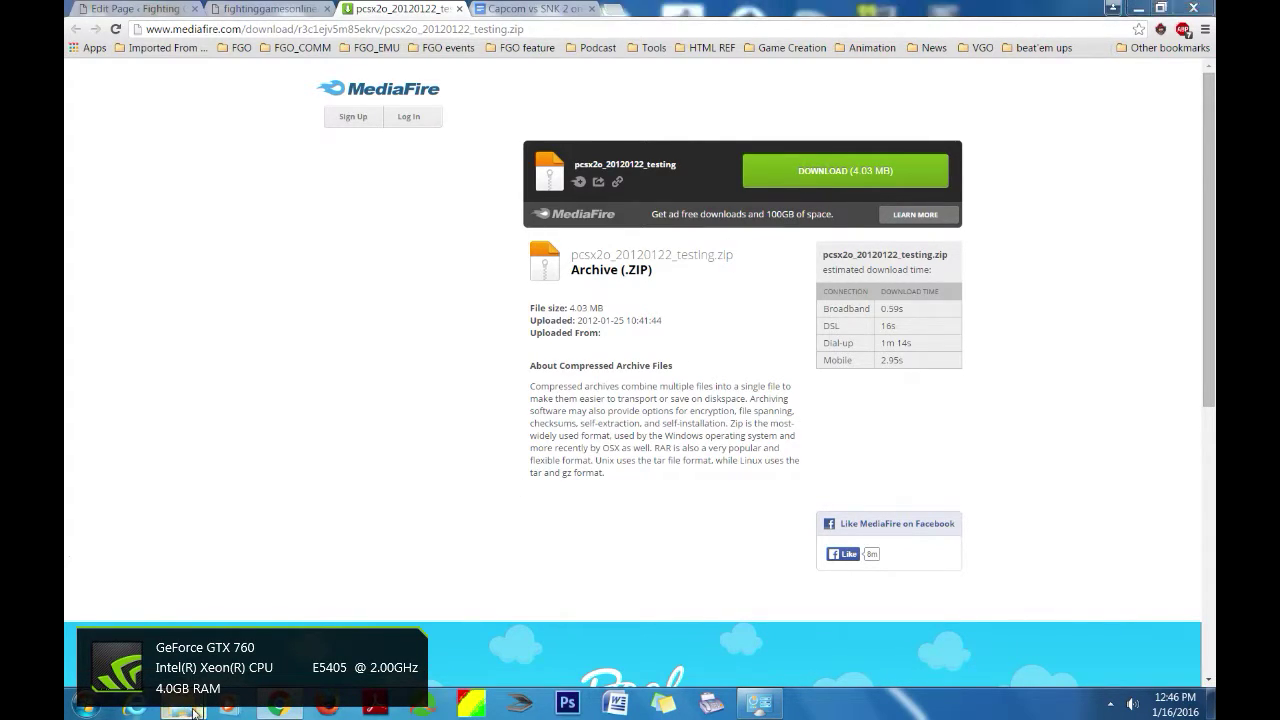
{"action": "mouse_move", "coordinate": [181, 706]}
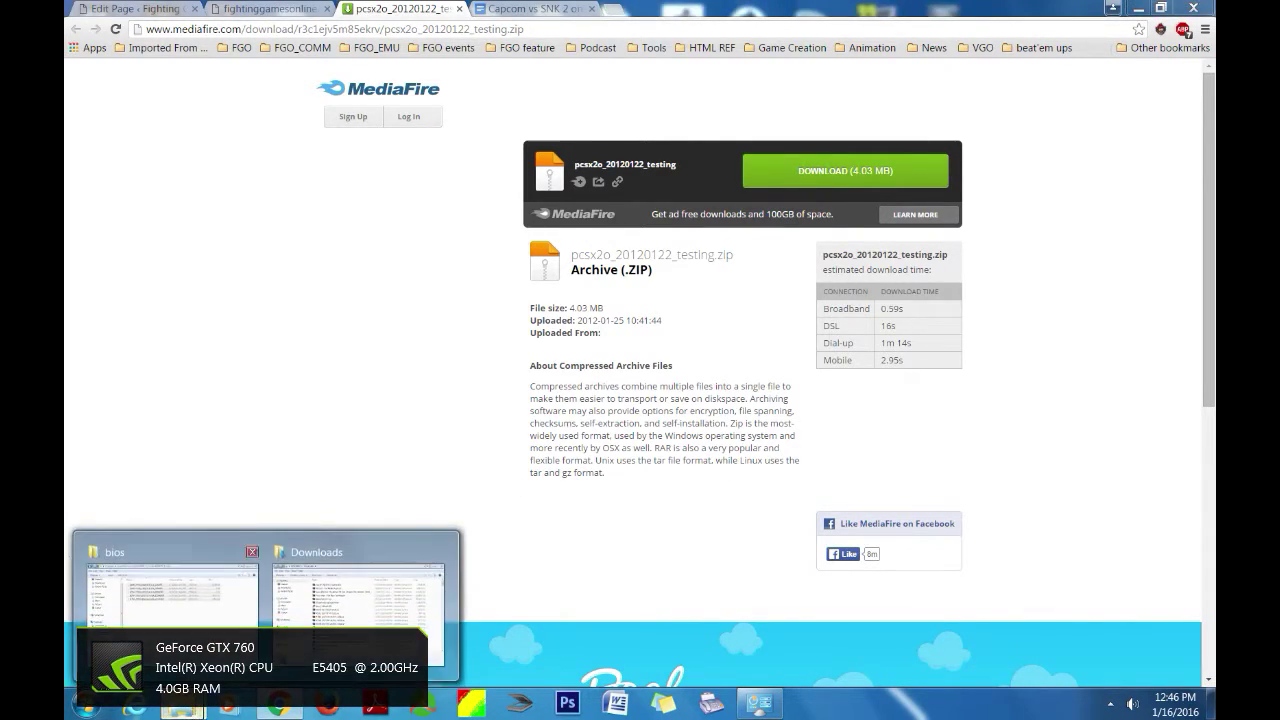
{"action": "left_click", "coordinate": [336, 618]}
- Open pcsx2o_20120122_testing.zip in WinRAR and extract it to Desktop\pcsx2
{"action": "double_click", "coordinate": [535, 213]}
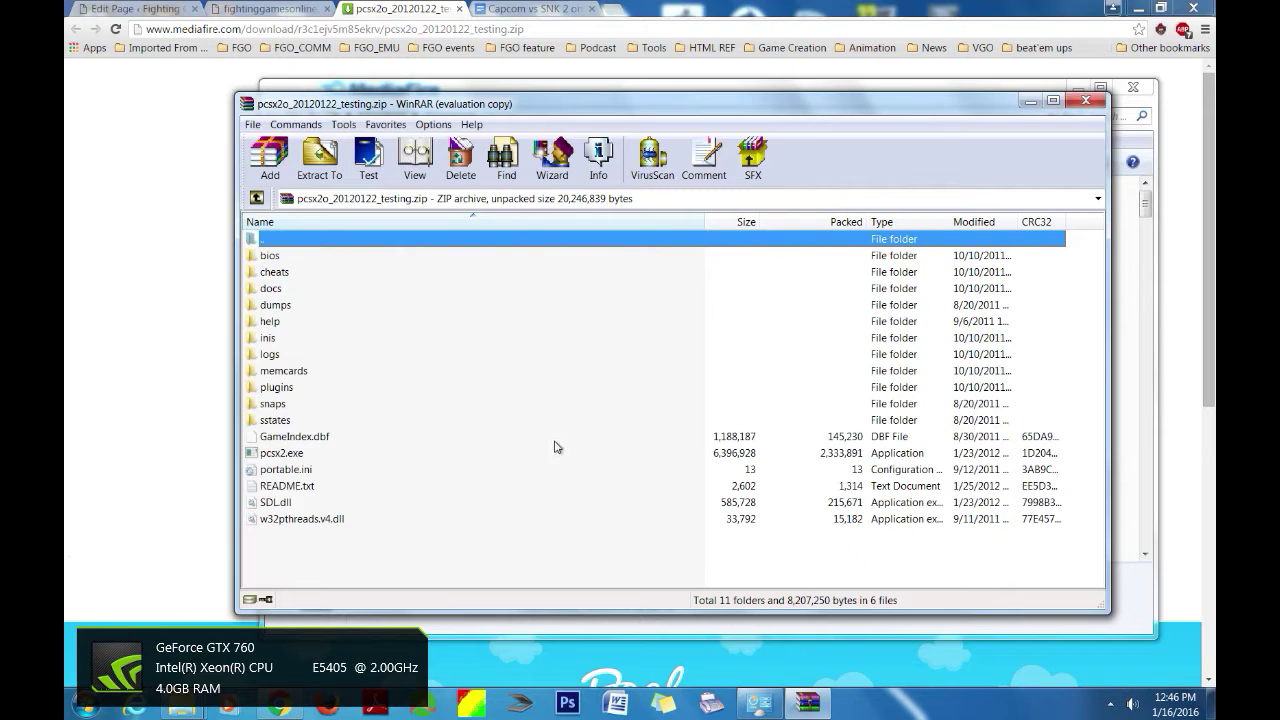
{"action": "left_click", "coordinate": [772, 370]}
{"action": "left_click", "coordinate": [325, 165]}
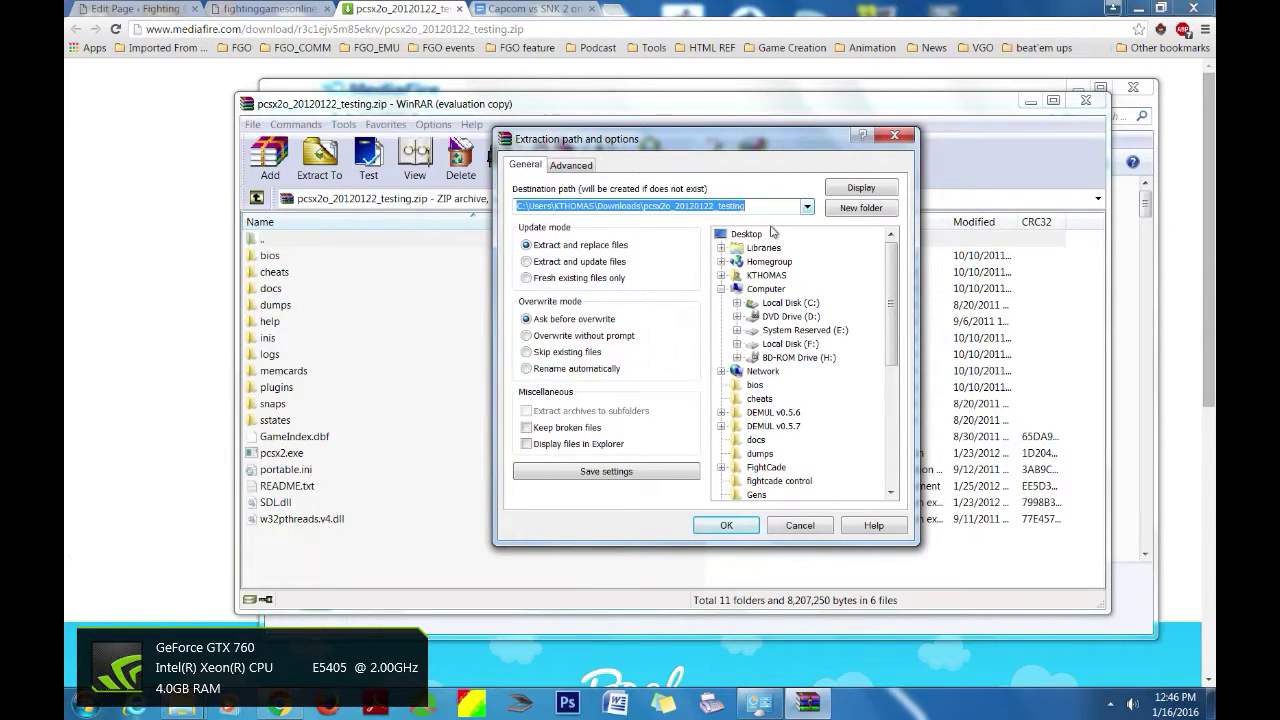
{"action": "left_click", "coordinate": [748, 234]}
{"action": "left_click", "coordinate": [708, 205]}
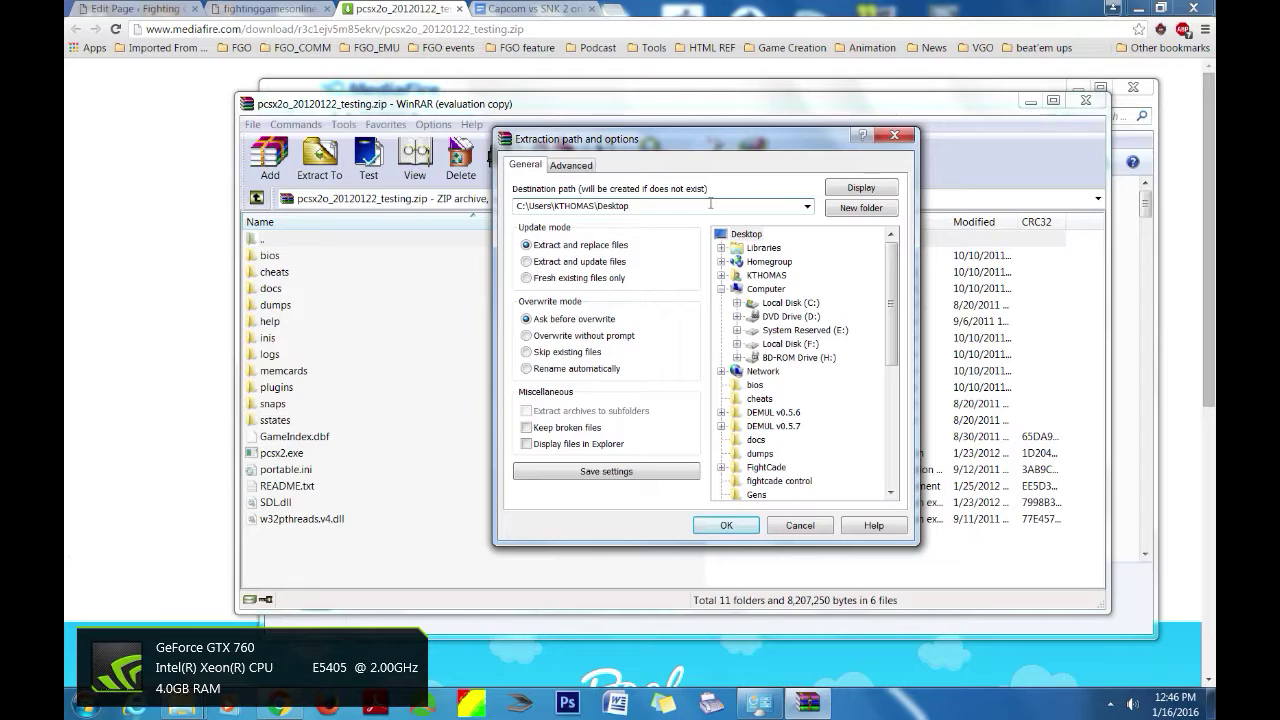
{"action": "type", "text": "\\"}
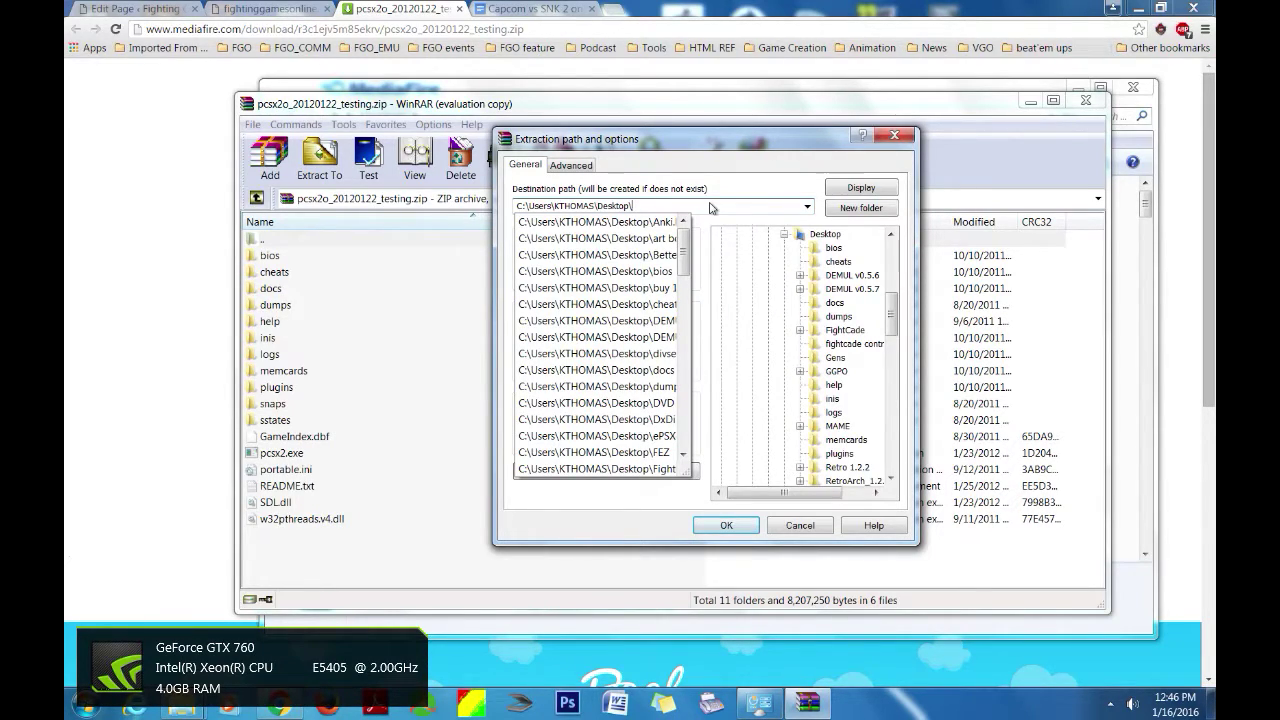
{"action": "type", "text": "pcsx2"}
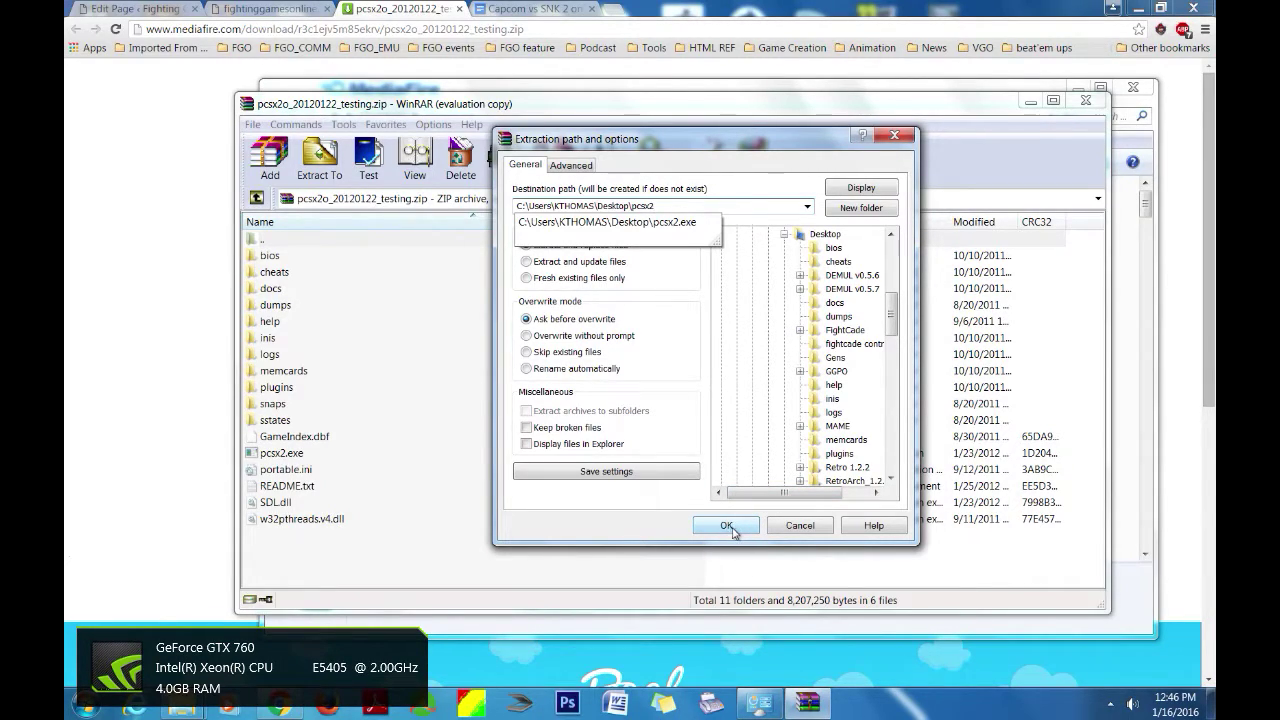
{"action": "left_click", "coordinate": [730, 527]}
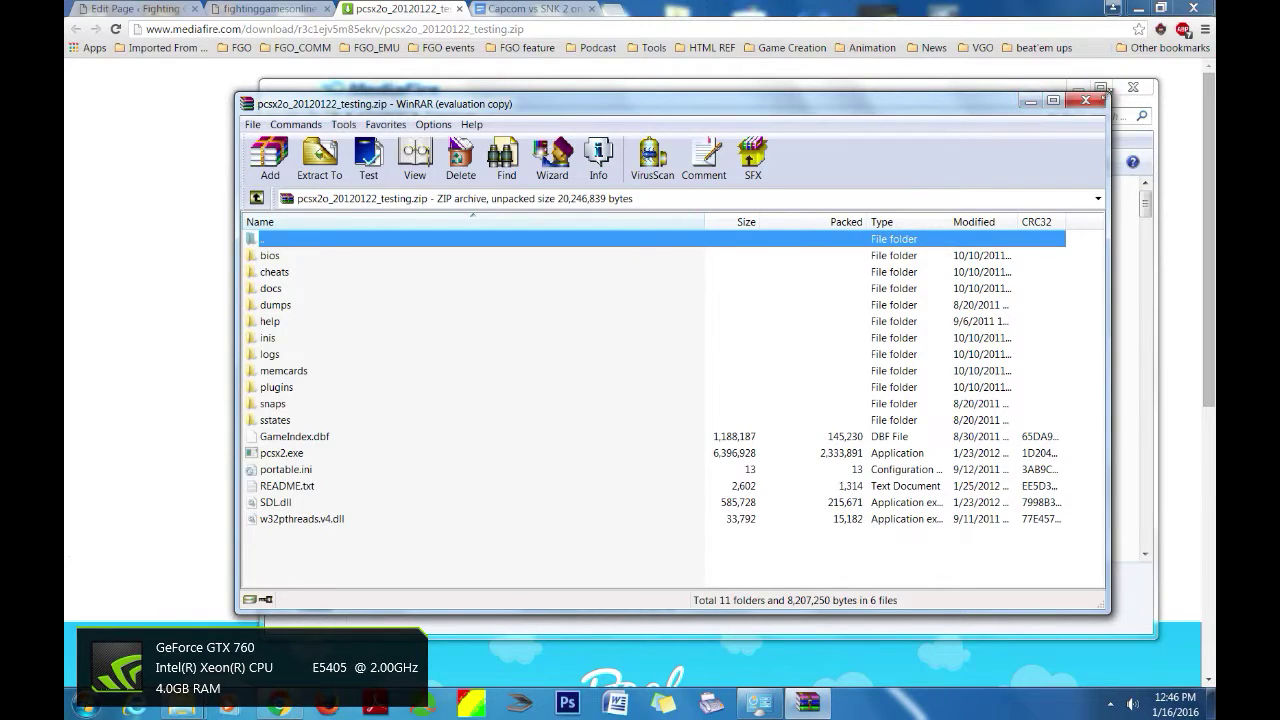
- Close WinRAR and minimise the other windows to reveal the desktop
{"action": "left_click", "coordinate": [1085, 104]}
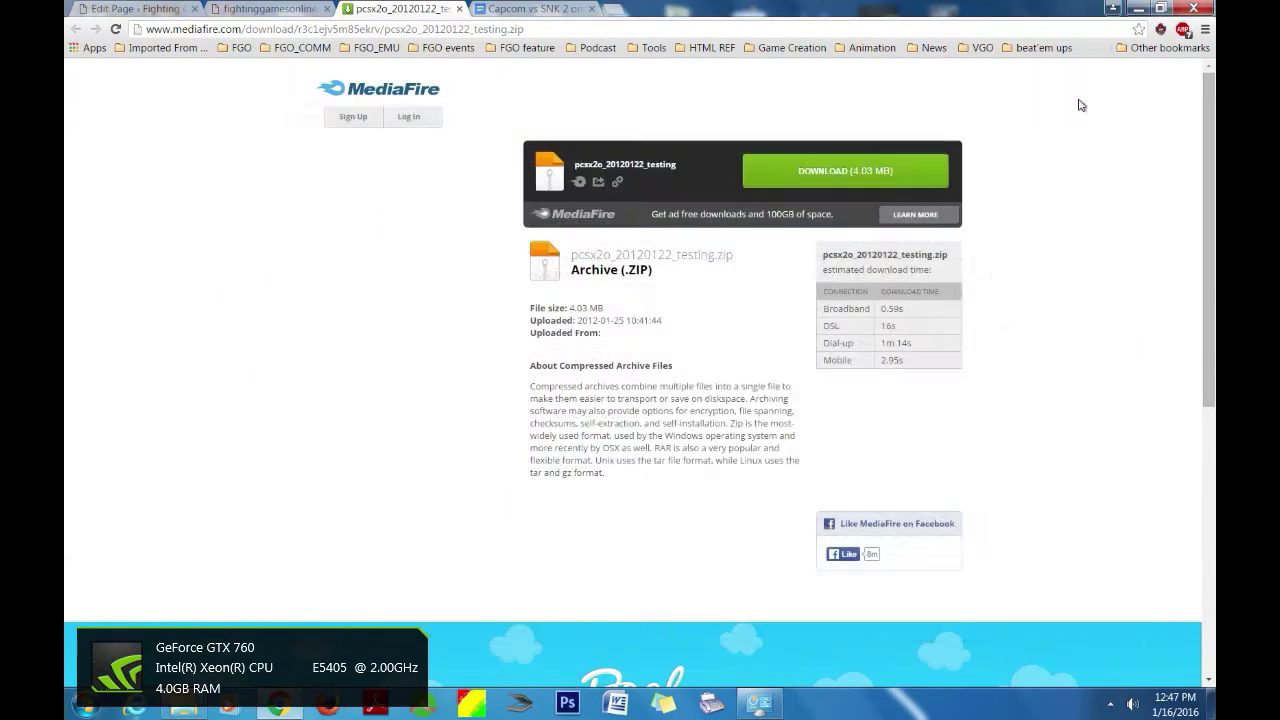
{"action": "left_click", "coordinate": [1078, 88]}
{"action": "left_click", "coordinate": [1138, 8]}
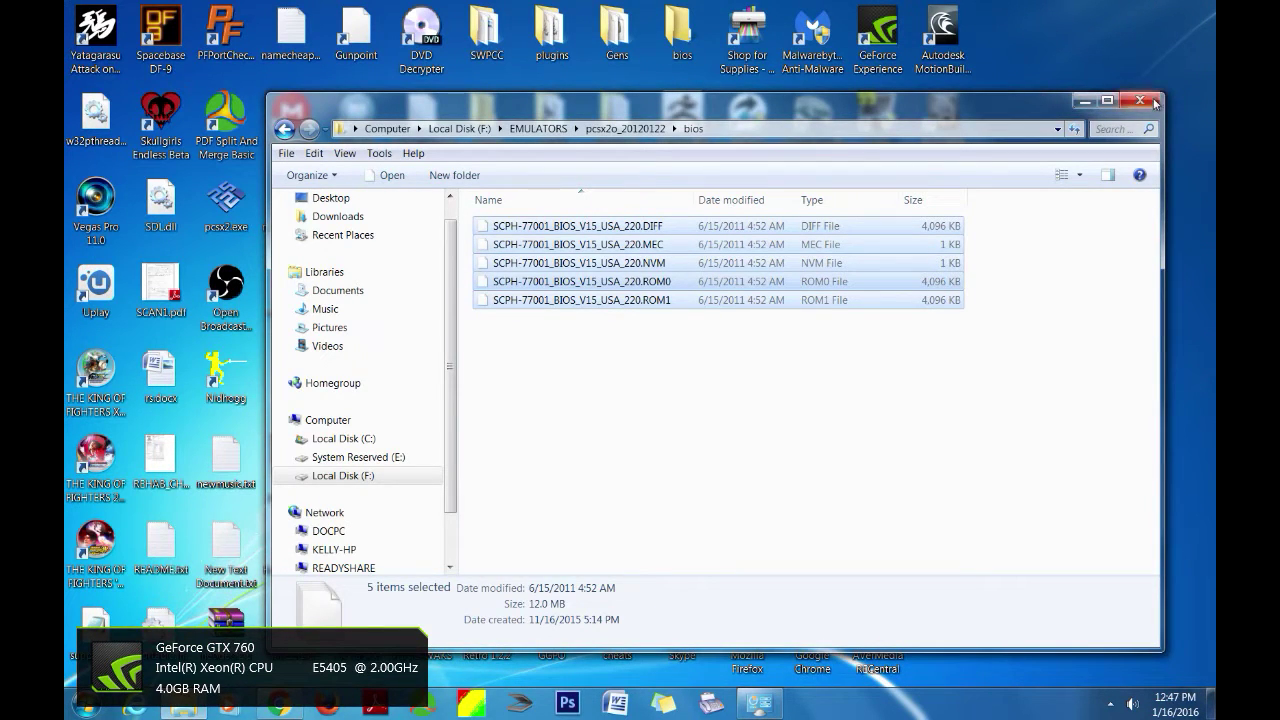
{"action": "left_click", "coordinate": [1081, 103]}
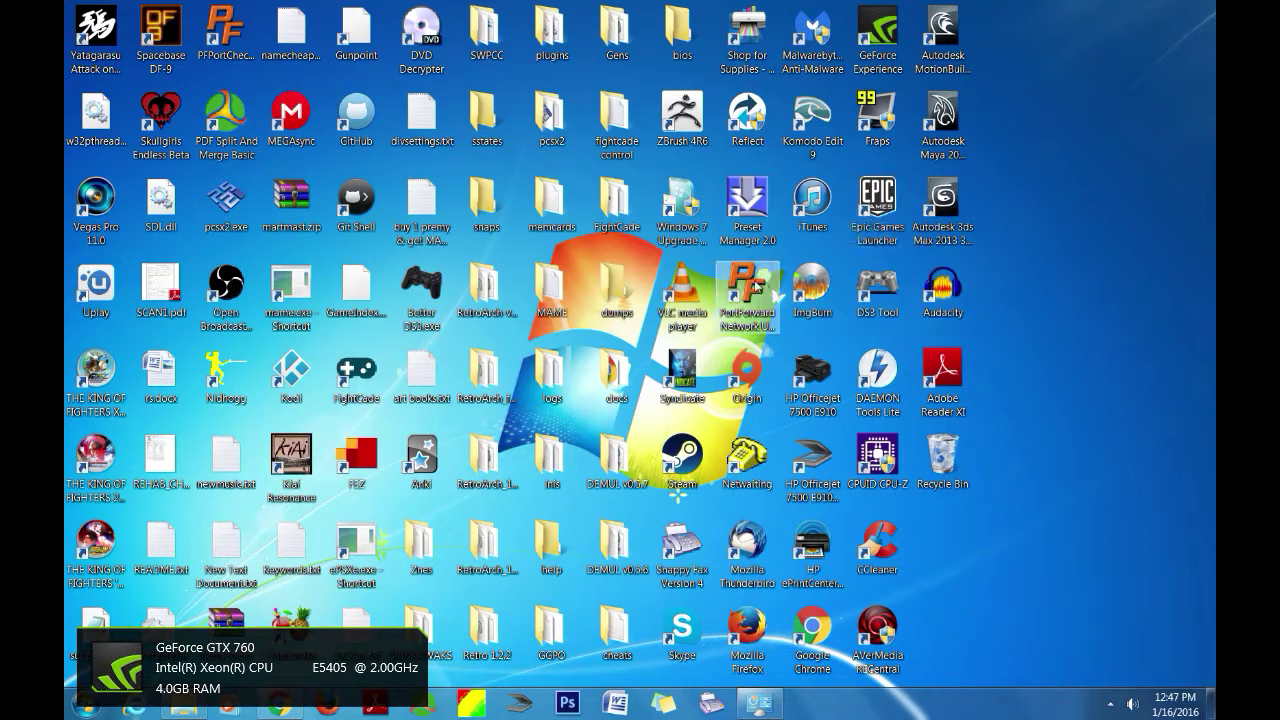
- Paste the five SCPH-77001 BIOS files into pcsx2\bios and return to the pcsx2 folder
{"action": "double_click", "coordinate": [561, 131]}
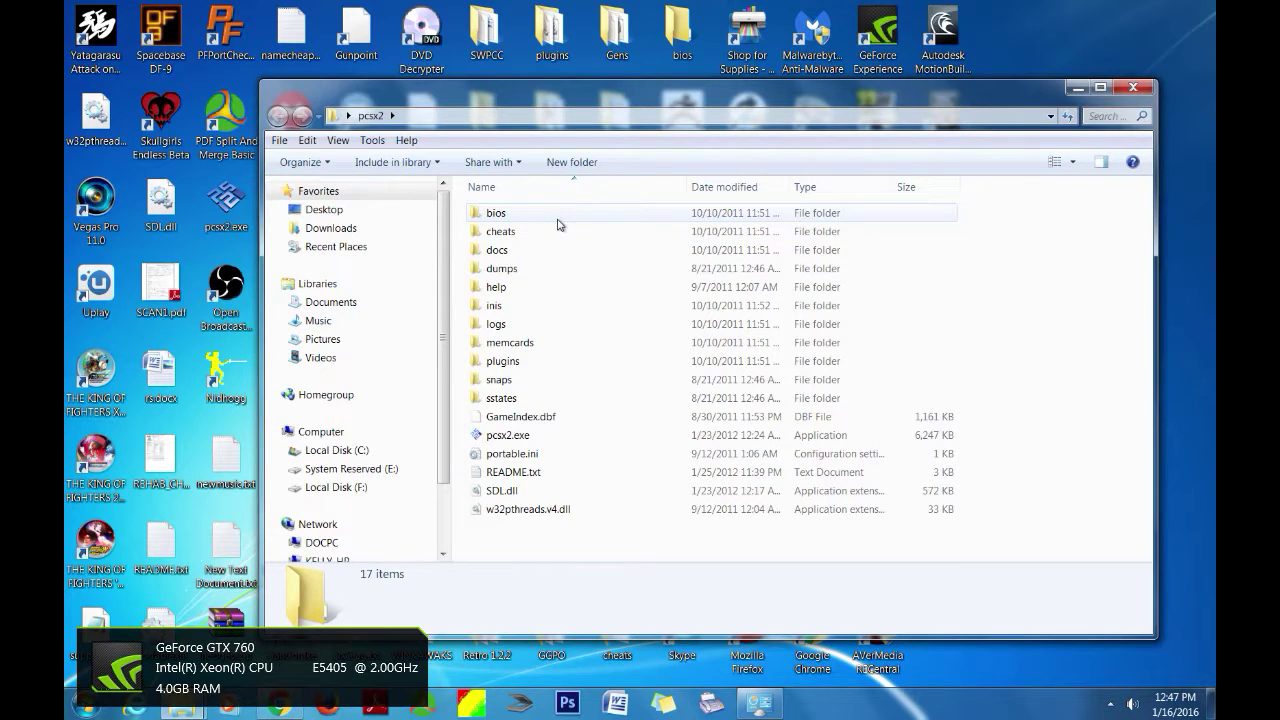
{"action": "mouse_move", "coordinate": [549, 230]}
{"action": "double_click", "coordinate": [515, 225]}
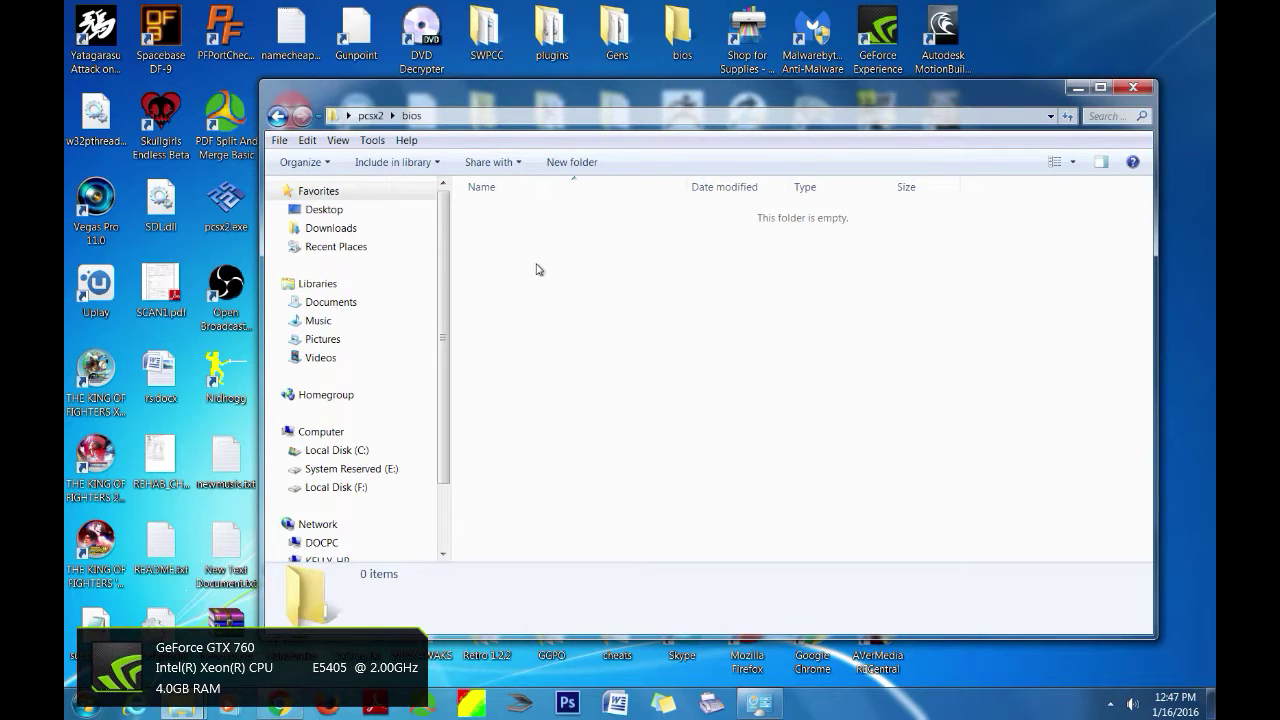
{"action": "right_click", "coordinate": [537, 269]}
{"action": "left_click", "coordinate": [595, 370]}
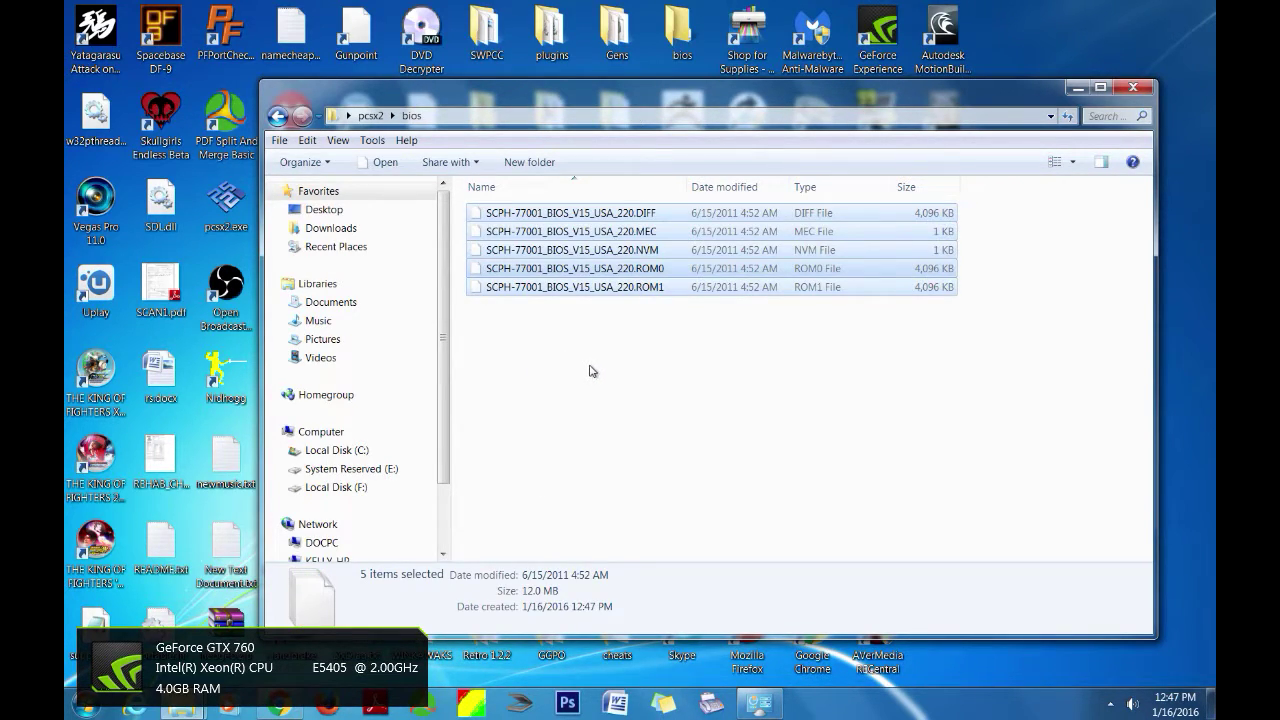
{"action": "left_click", "coordinate": [658, 341]}
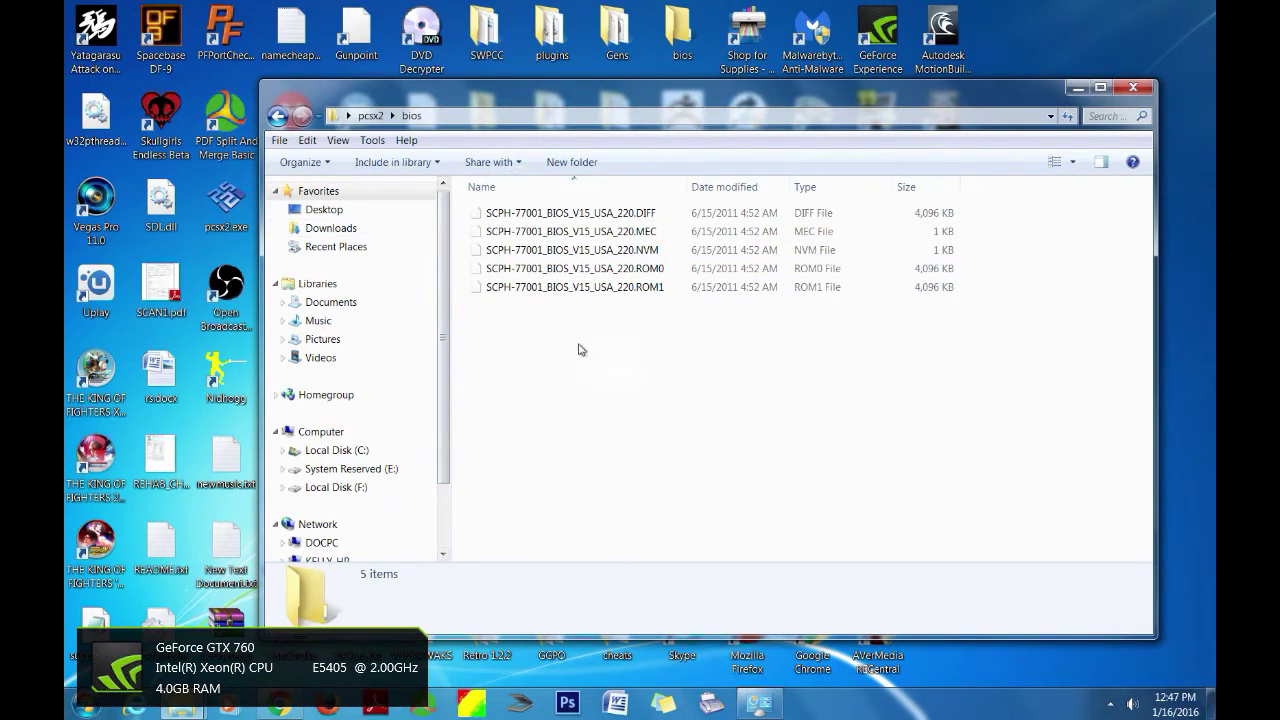
{"action": "left_click", "coordinate": [277, 117]}
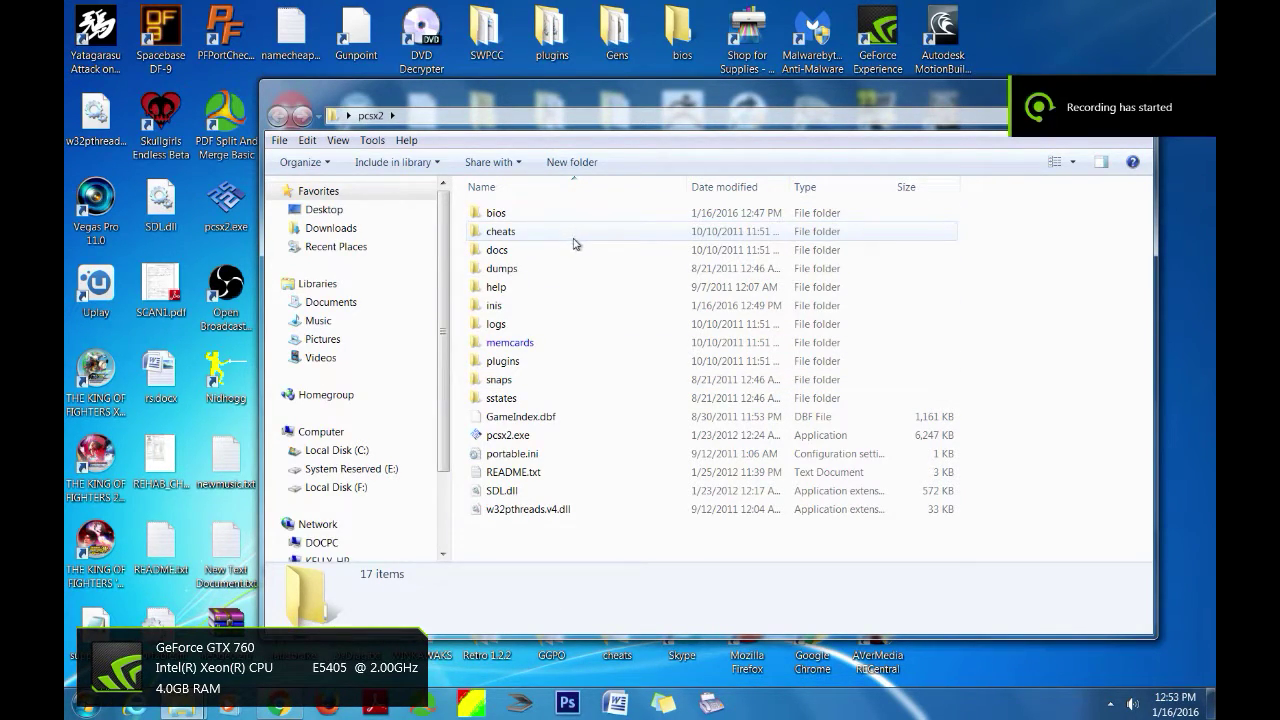
{"action": "left_click", "coordinate": [524, 437]}
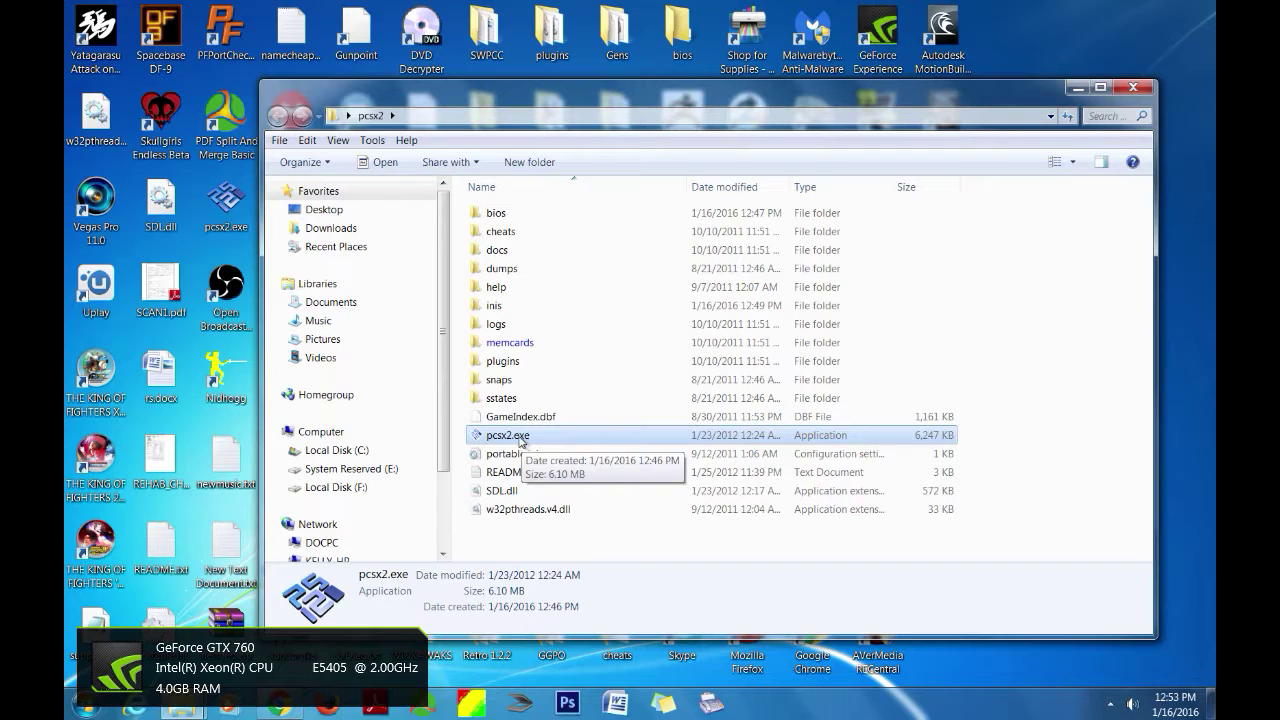
- Launch pcsx2.exe past the security warning, arrange its windows, and open Config > Emulation Settings
{"action": "double_click", "coordinate": [522, 440]}
{"action": "left_click", "coordinate": [678, 368]}
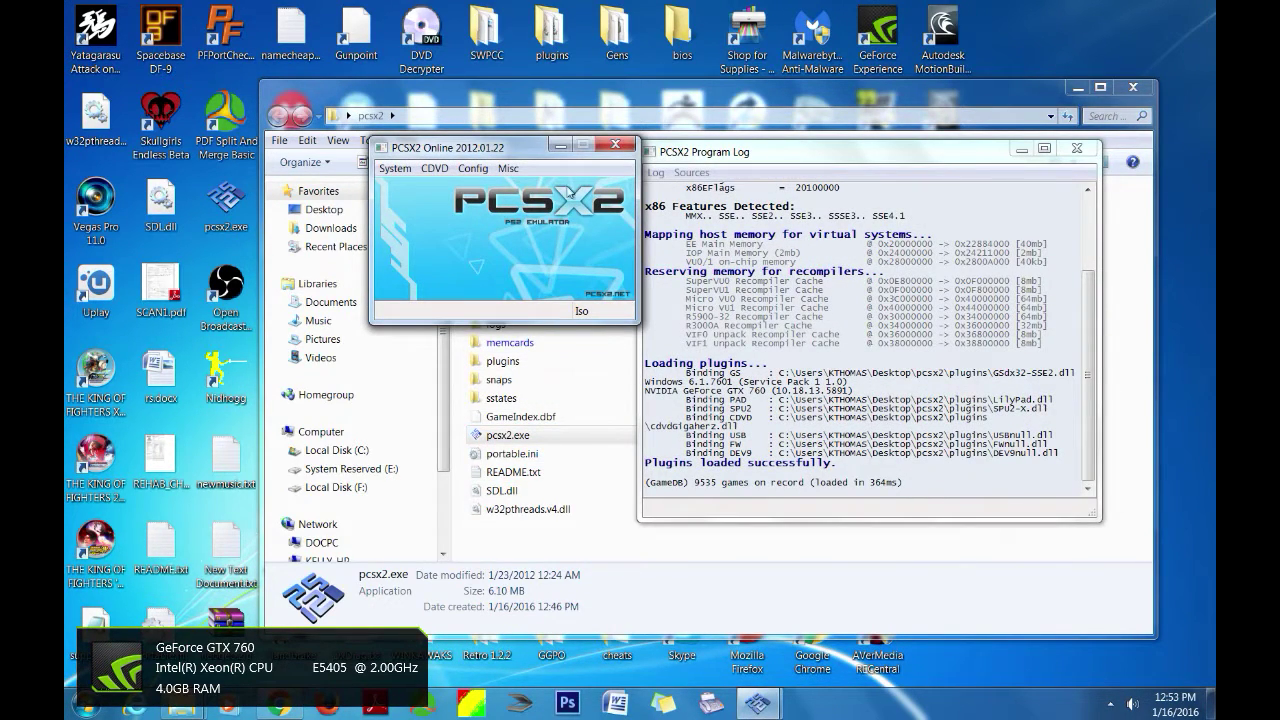
{"action": "left_click_drag", "start_coordinate": [530, 152], "coordinate": [501, 150]}
{"action": "left_click", "coordinate": [701, 152]}
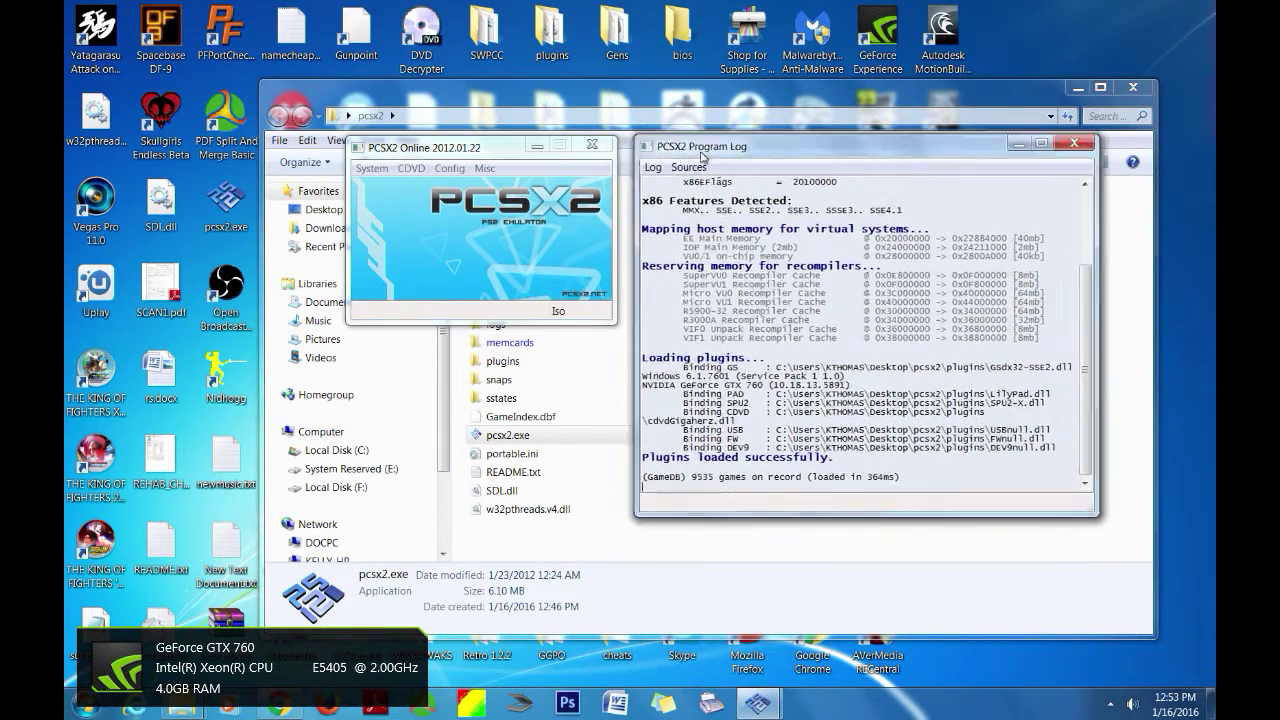
{"action": "left_click_drag", "start_coordinate": [701, 157], "coordinate": [687, 158]}
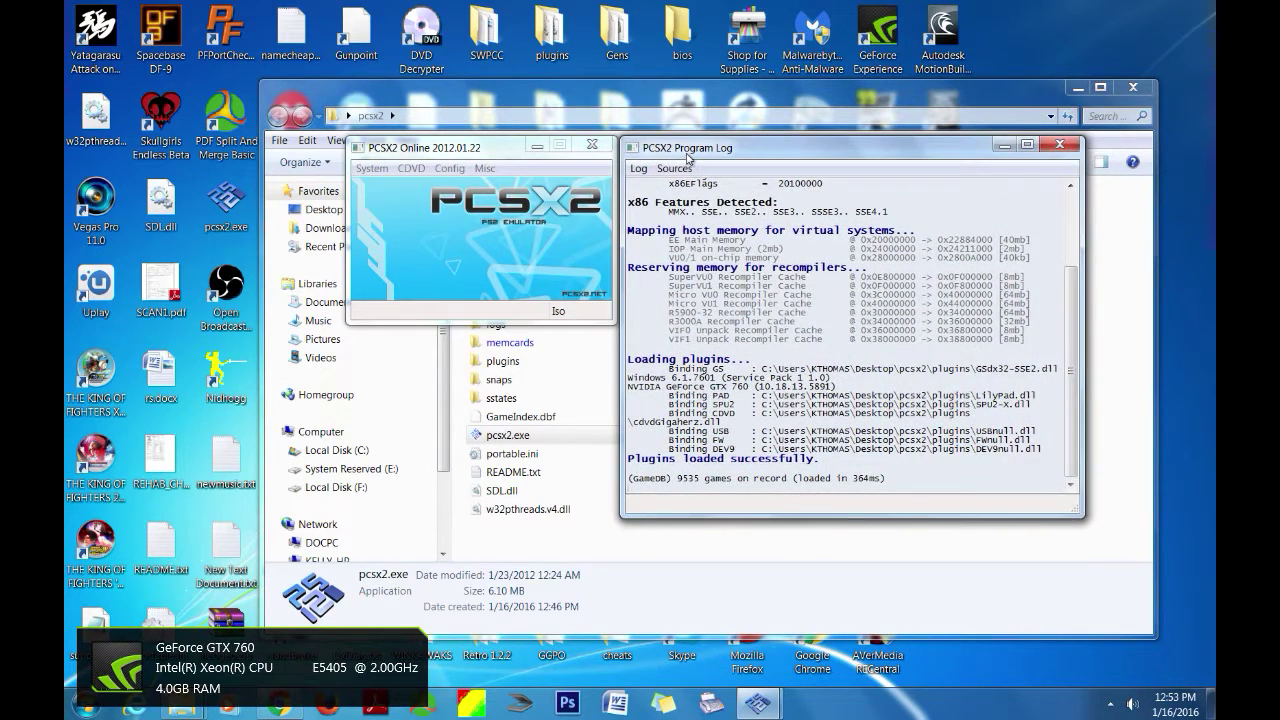
{"action": "left_click", "coordinate": [450, 168]}
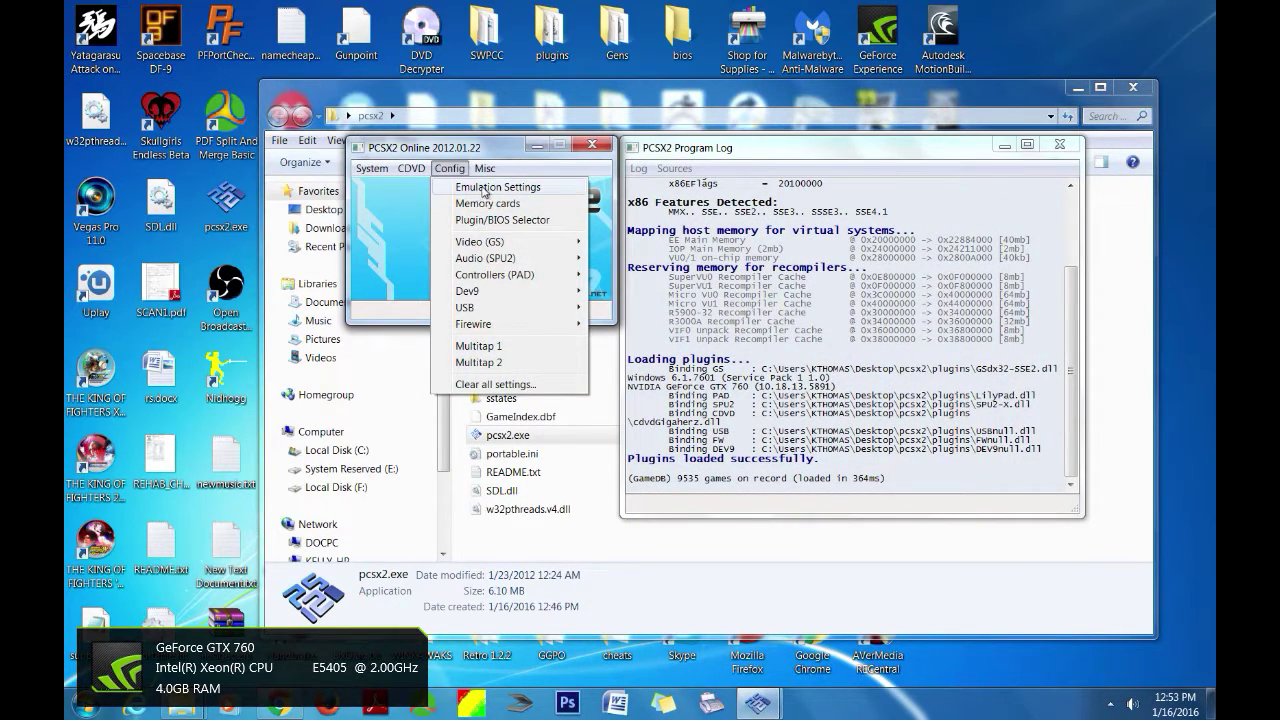
{"action": "left_click", "coordinate": [486, 190]}
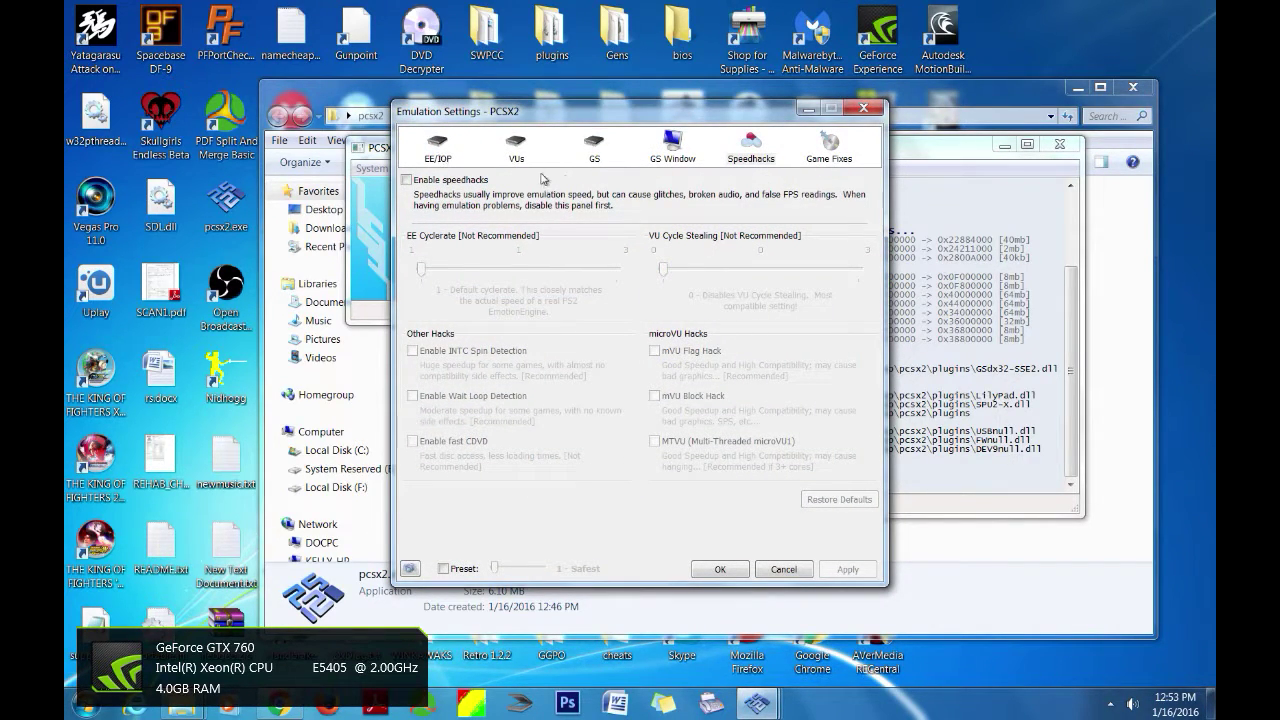
- On the Game Fixes page, tick Skip MPEG hack, untick Enable manual game fixes, and apply
{"action": "left_click", "coordinate": [822, 152]}
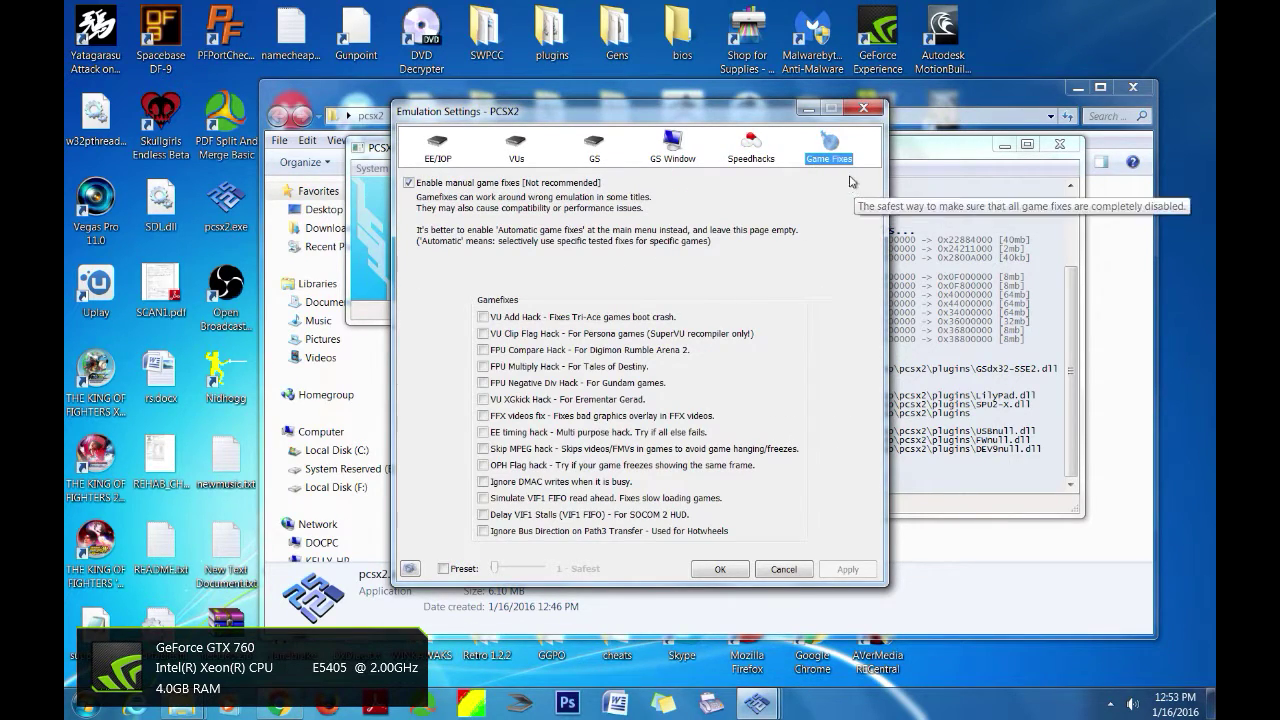
{"action": "left_click", "coordinate": [482, 448]}
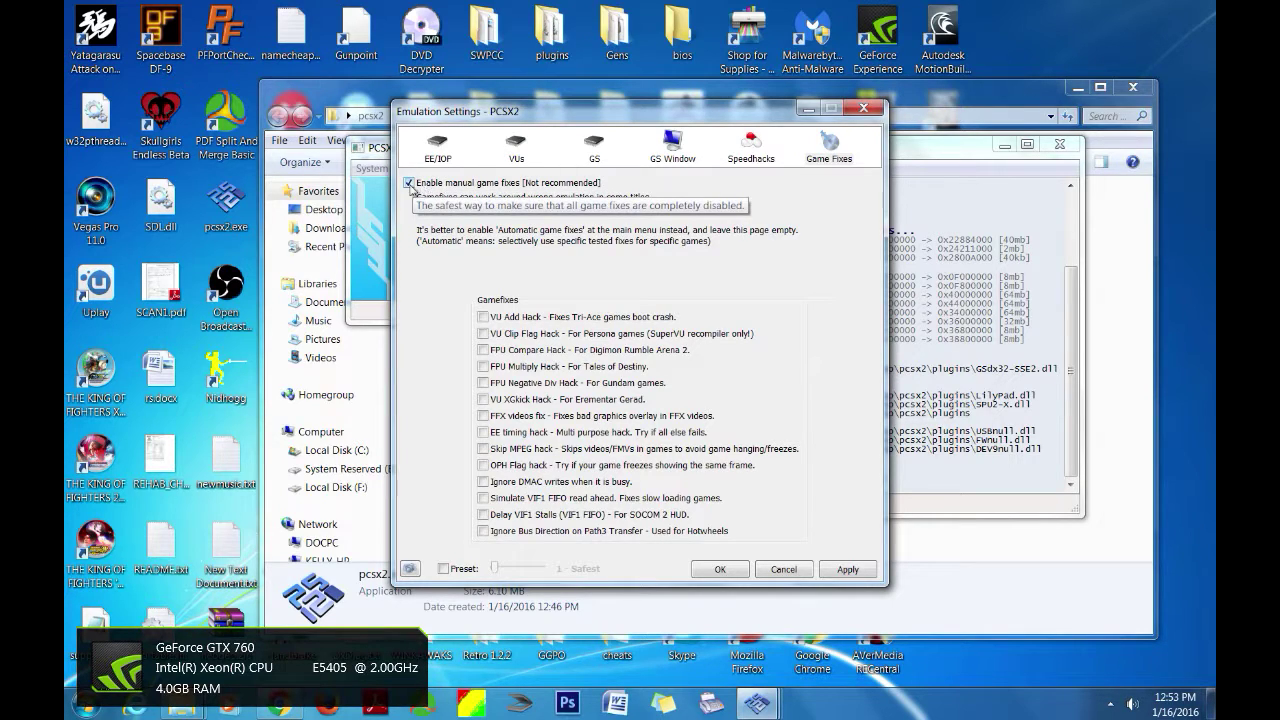
{"action": "left_click", "coordinate": [408, 183]}
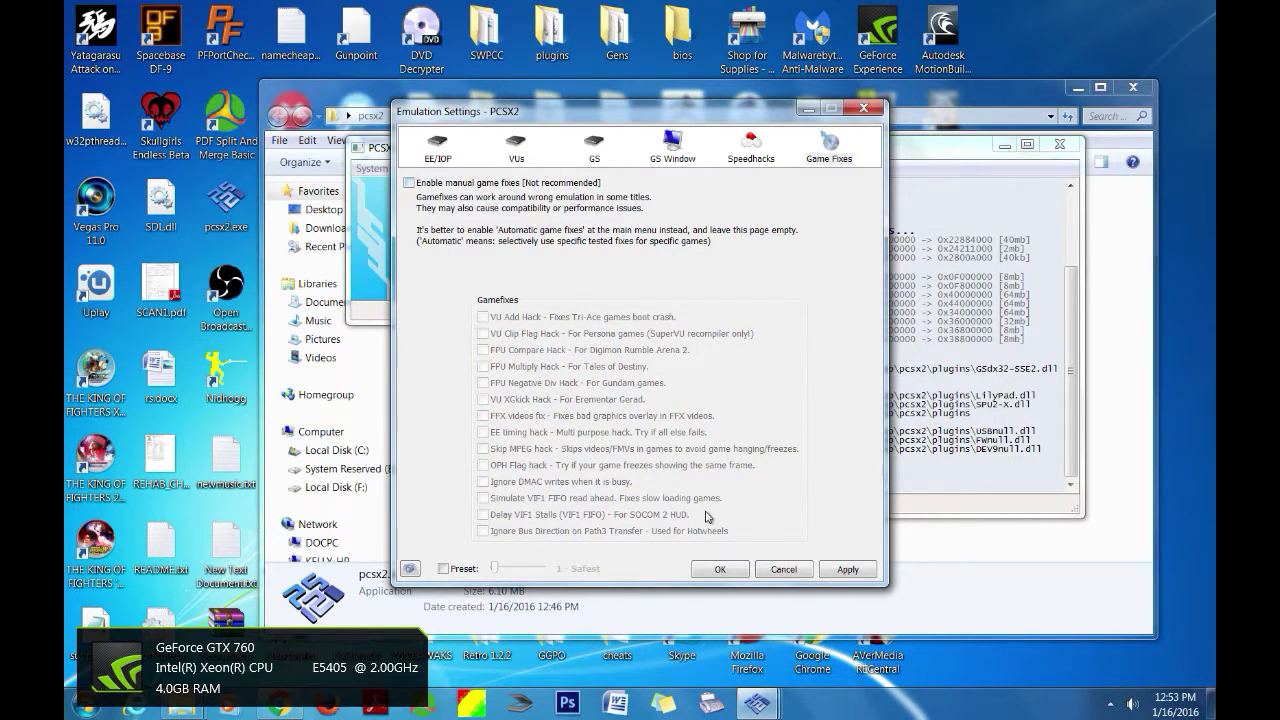
{"action": "left_click", "coordinate": [850, 569]}
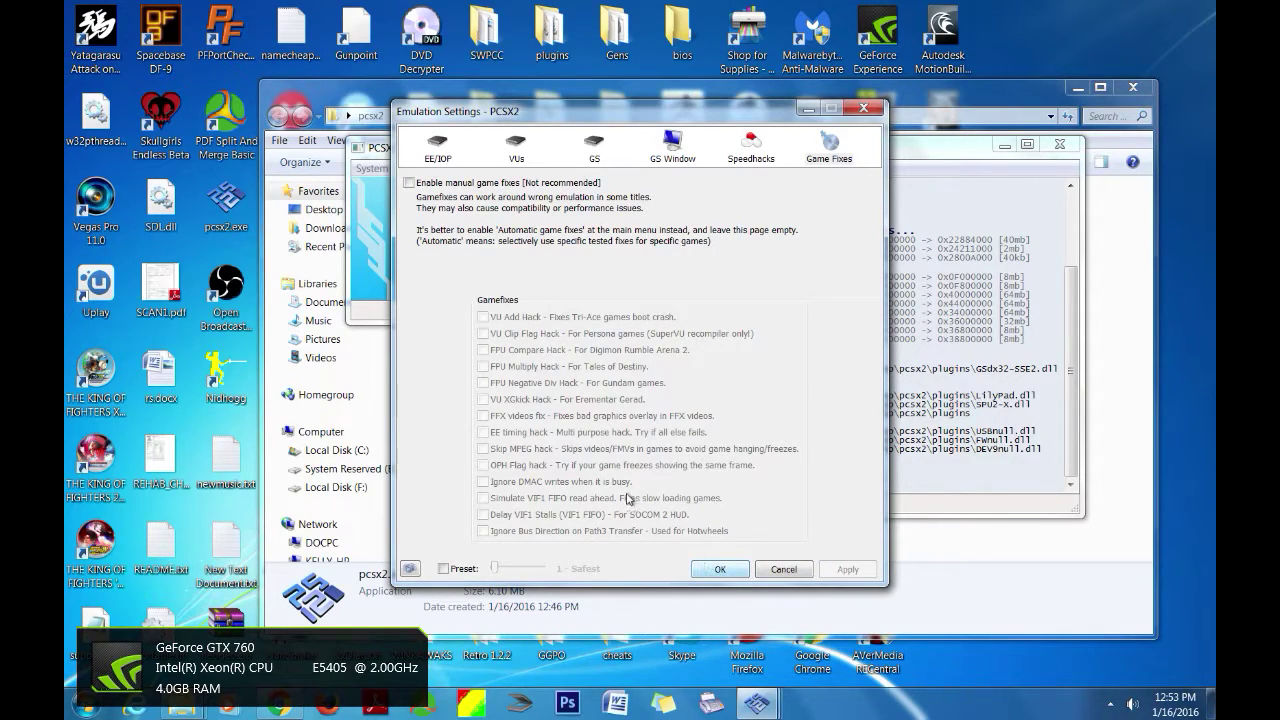
{"action": "left_click", "coordinate": [751, 152]}
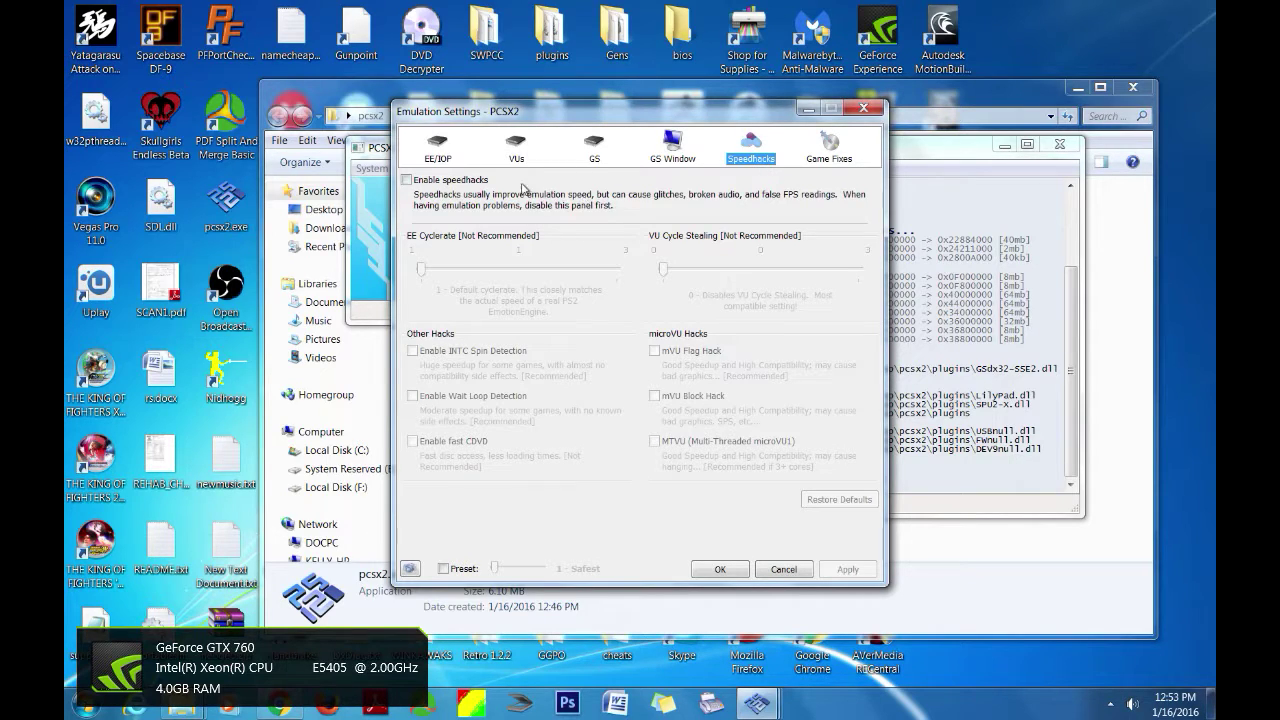
- Toggle INTC Spin Detection, mVU Flag Hack and Wait Loop Detection, then untick Enable speedhacks and apply
{"action": "left_click", "coordinate": [405, 181]}
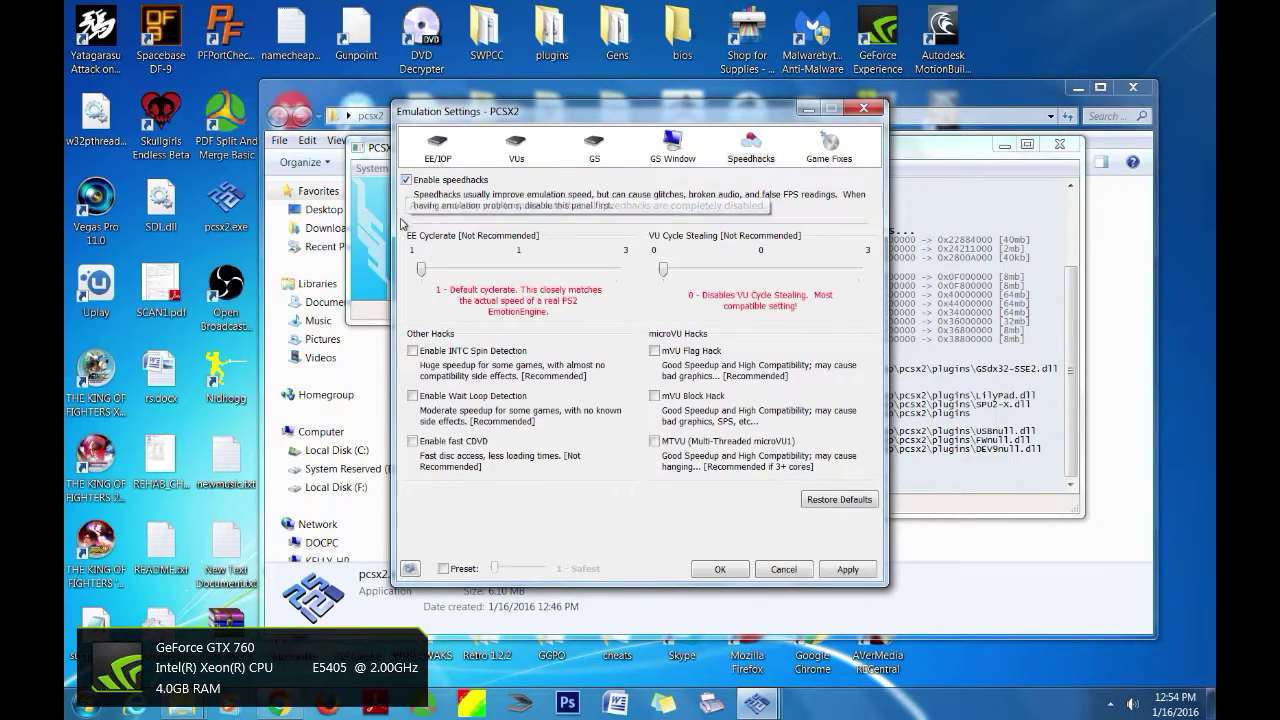
{"action": "left_click", "coordinate": [413, 352]}
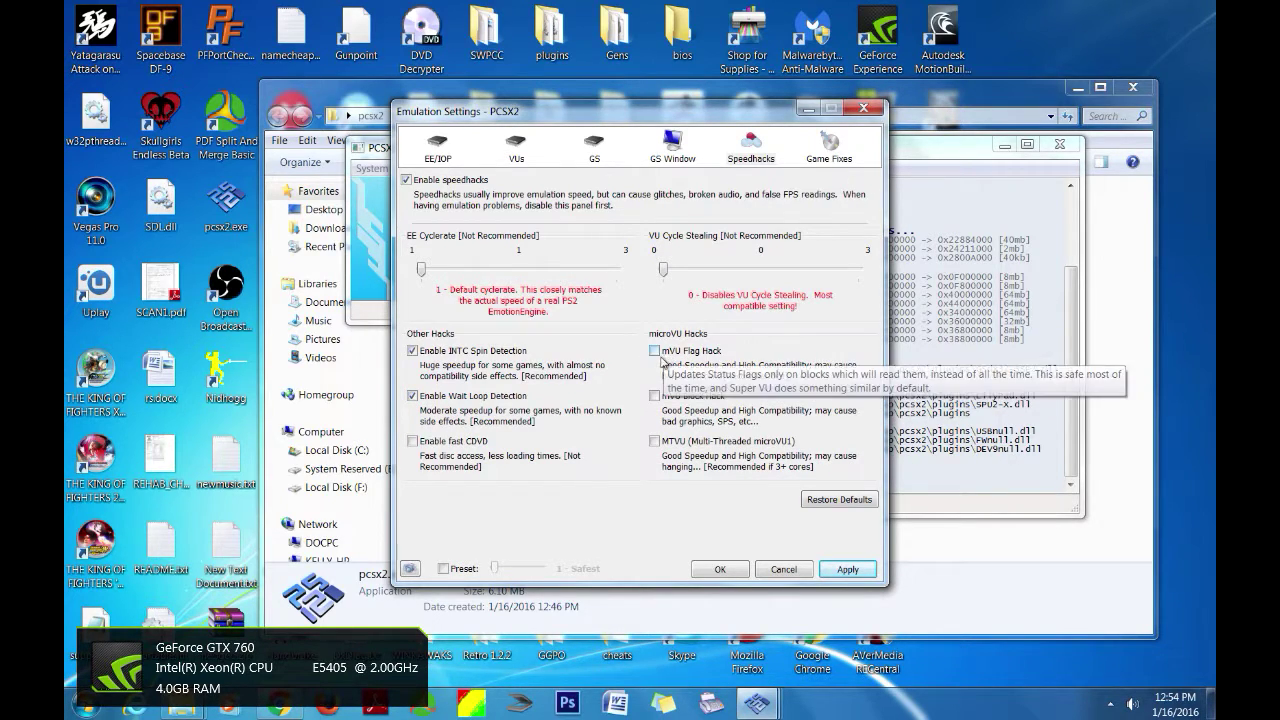
{"action": "left_click", "coordinate": [654, 351]}
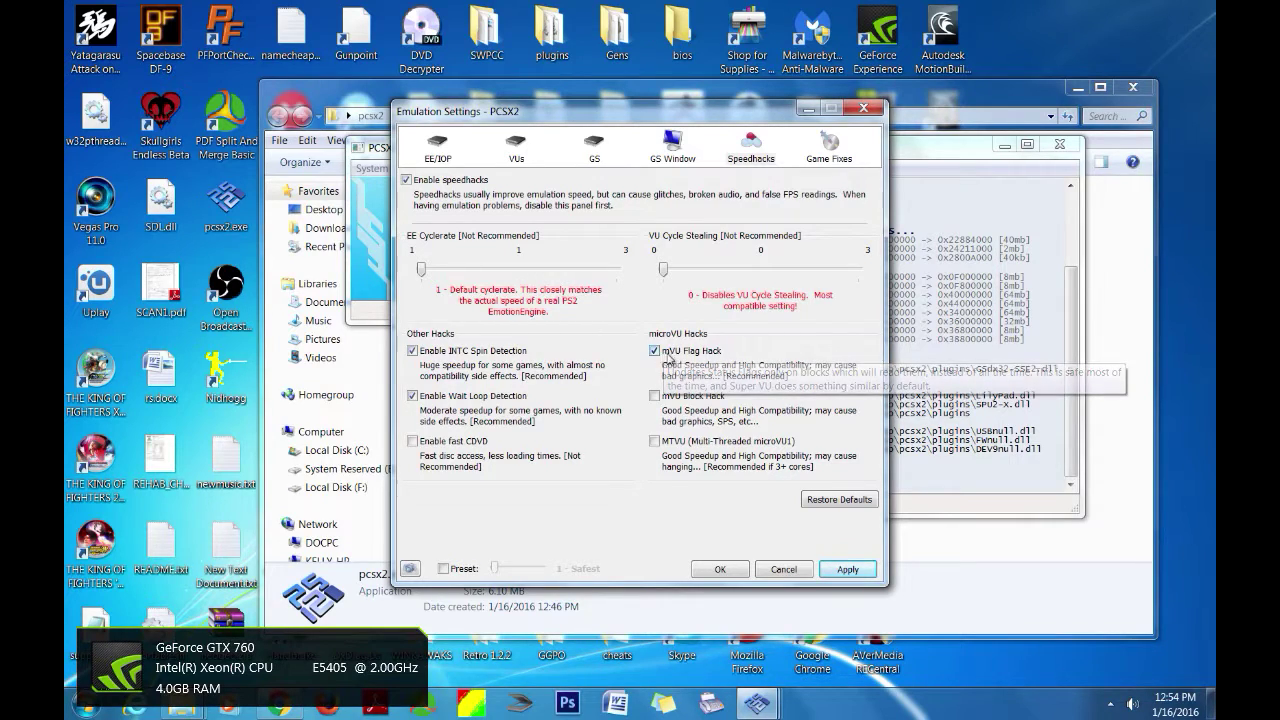
{"action": "left_click", "coordinate": [655, 351]}
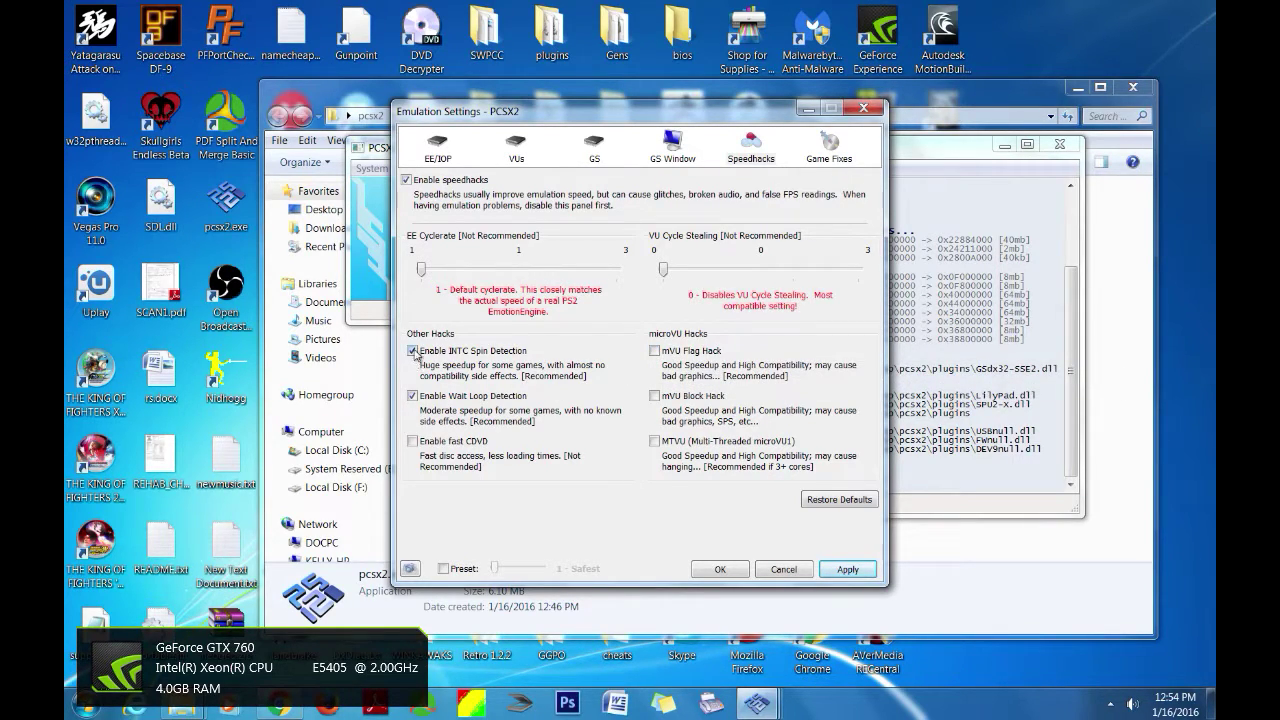
{"action": "left_click", "coordinate": [412, 351]}
{"action": "left_click", "coordinate": [413, 396]}
{"action": "left_click", "coordinate": [406, 180]}
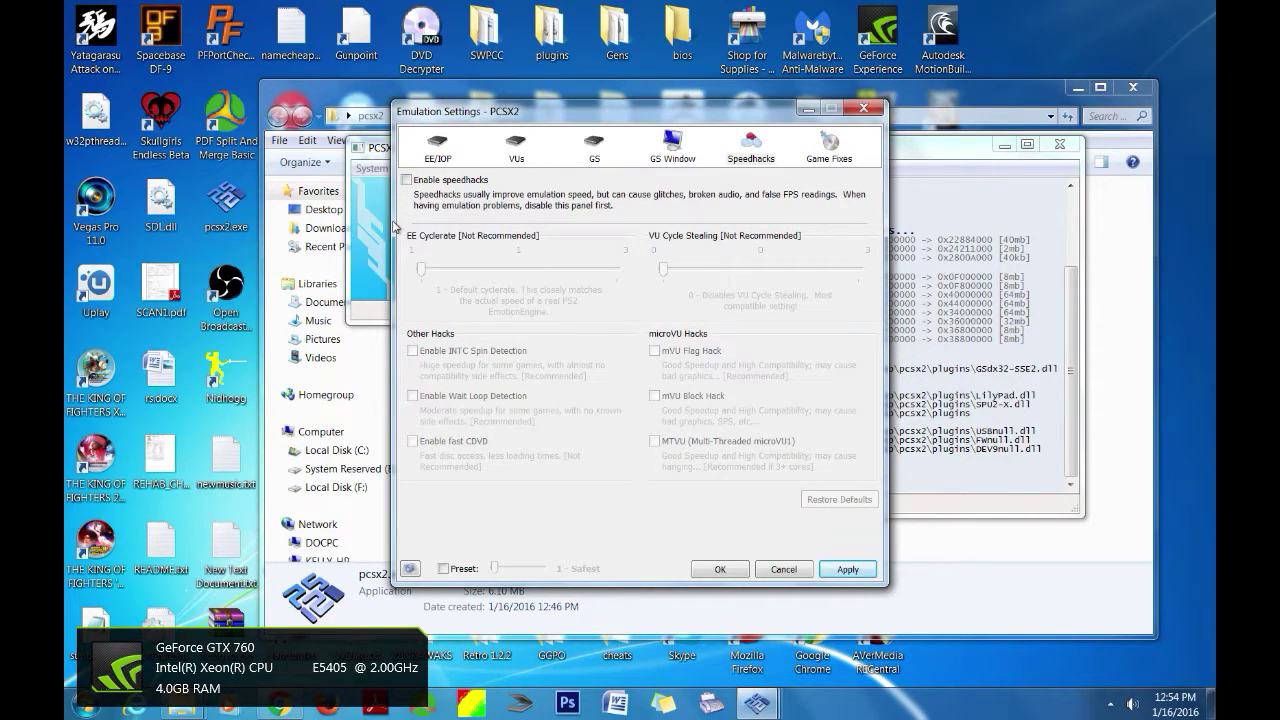
{"action": "left_click", "coordinate": [852, 570]}
{"action": "left_click", "coordinate": [852, 570]}
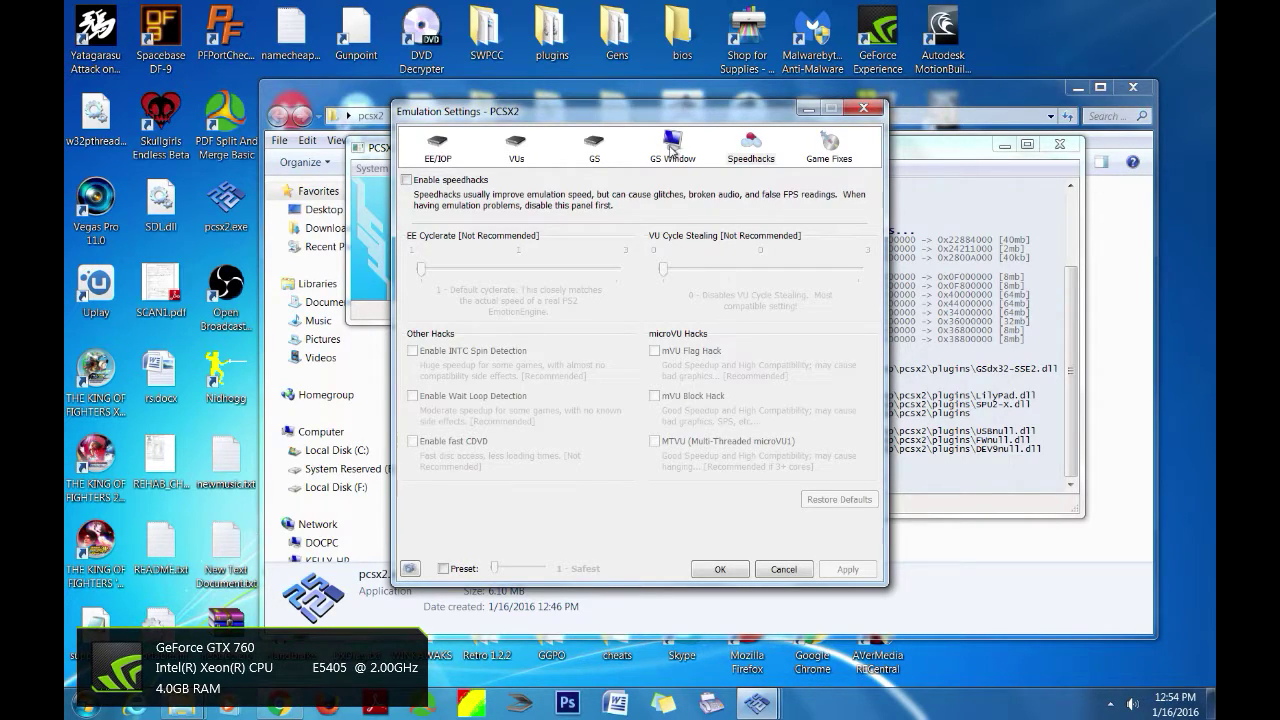
- Keep Aspect Ratio at Standard (4:3), review the GS, VUs and EE/IOP pages, then apply and close
{"action": "left_click", "coordinate": [677, 150]}
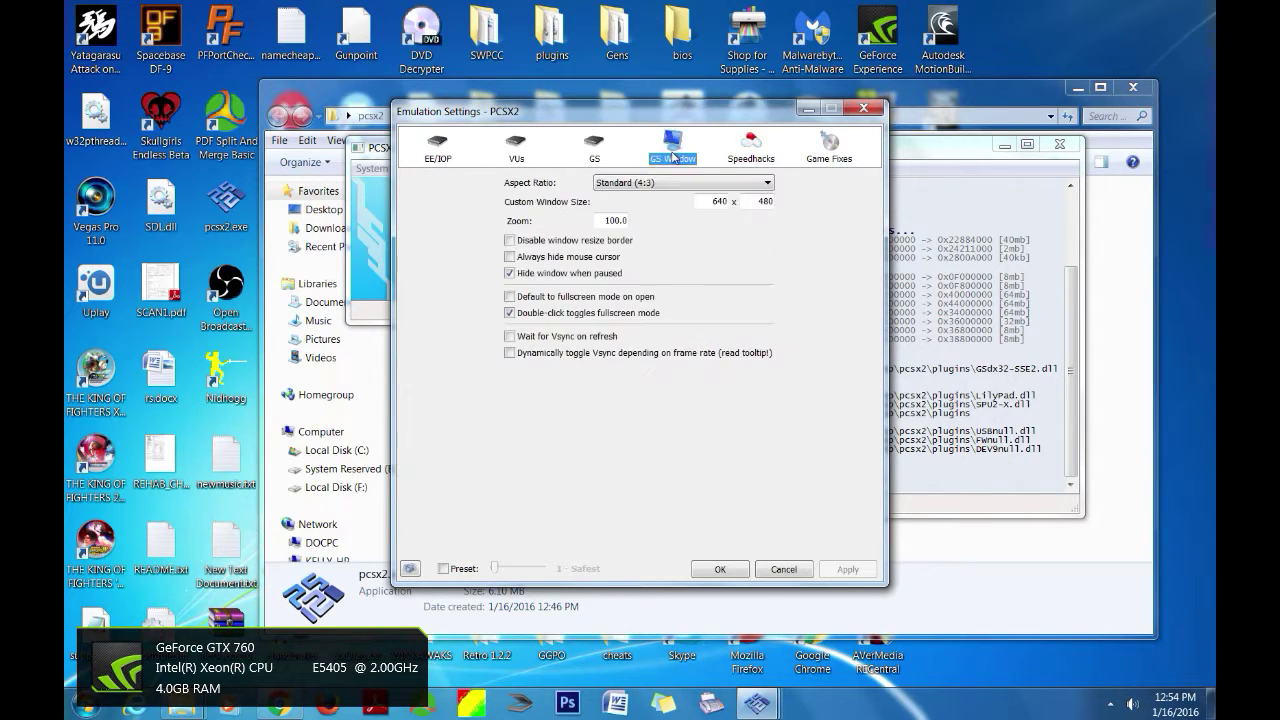
{"action": "left_click", "coordinate": [762, 189]}
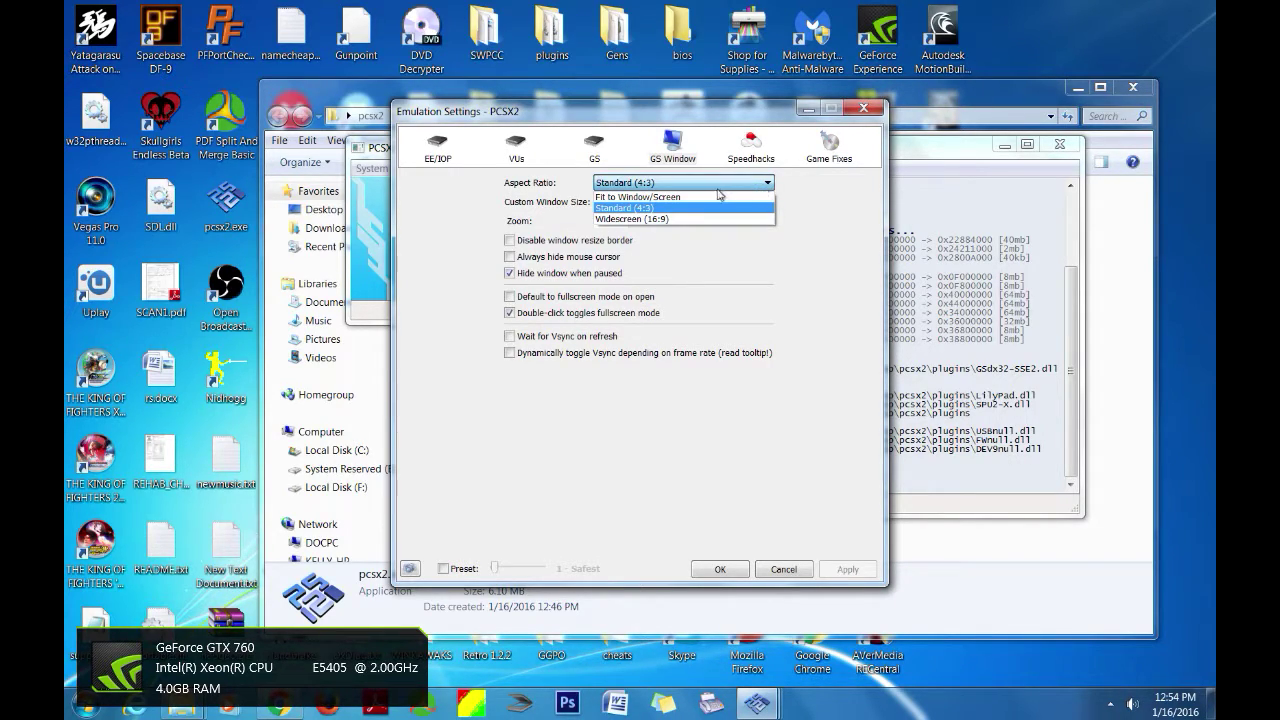
{"action": "left_click", "coordinate": [656, 208]}
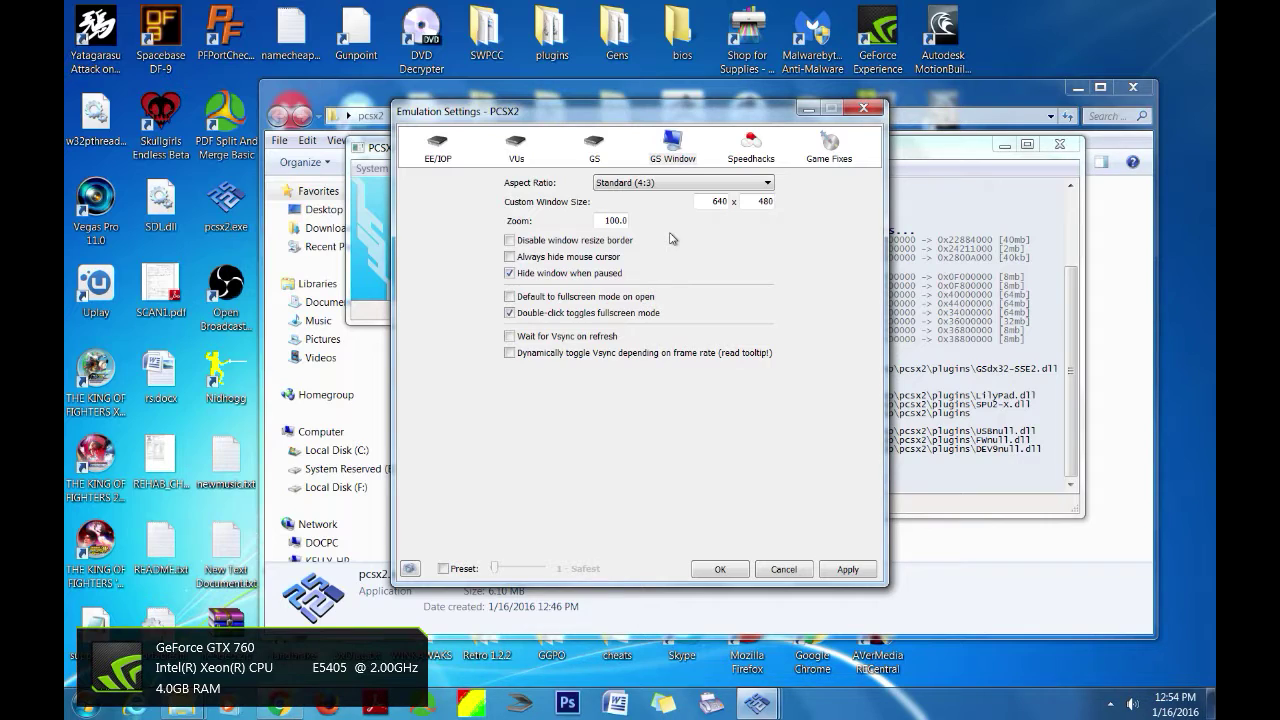
{"action": "left_click", "coordinate": [594, 148]}
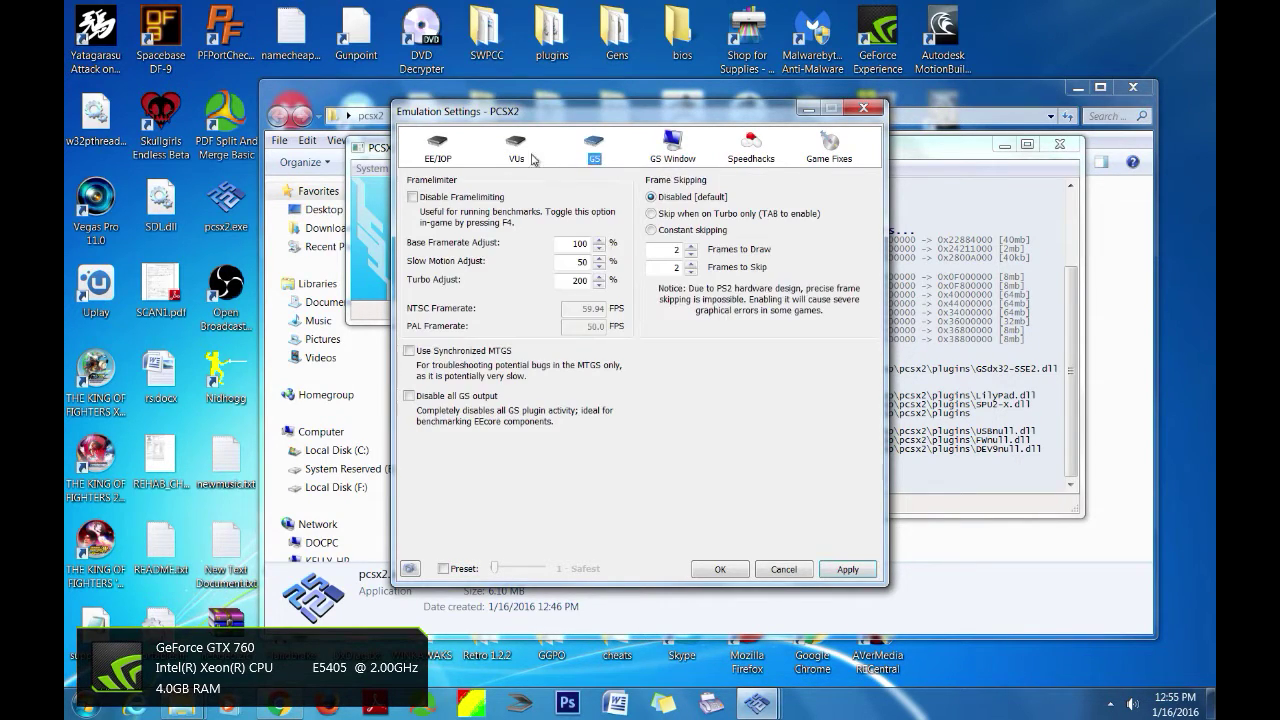
{"action": "left_click", "coordinate": [522, 156]}
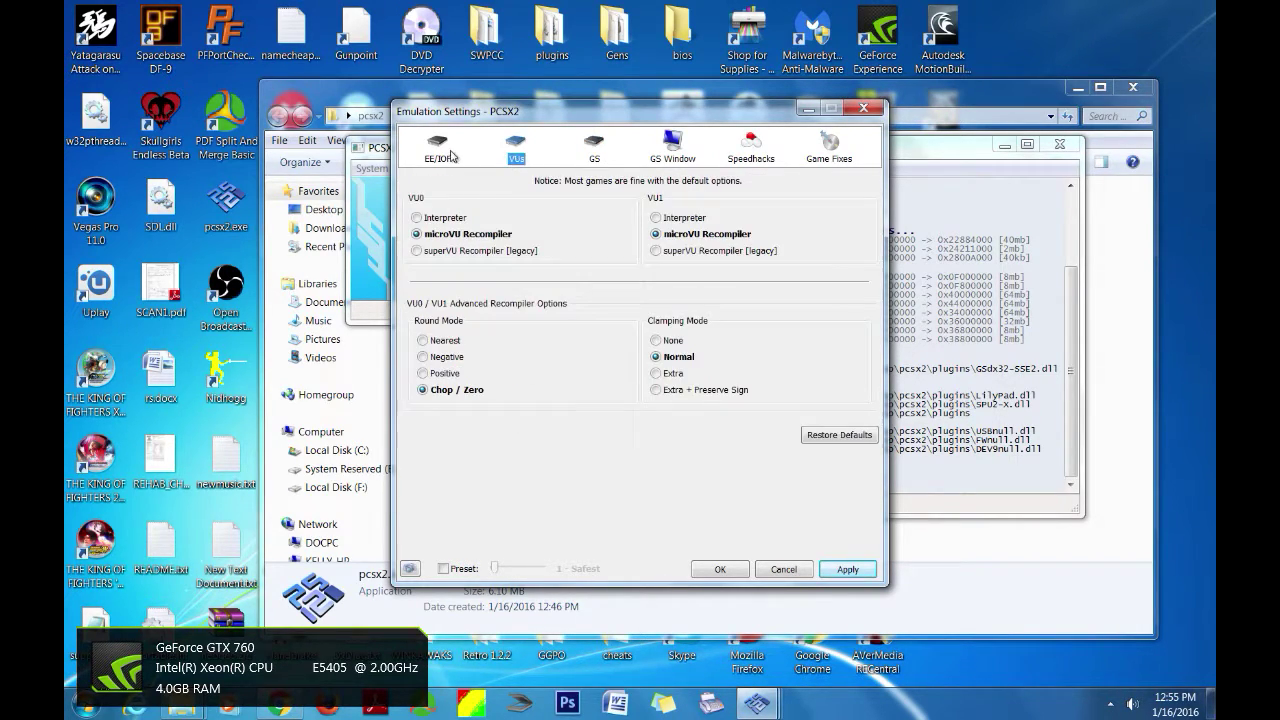
{"action": "left_click", "coordinate": [452, 155]}
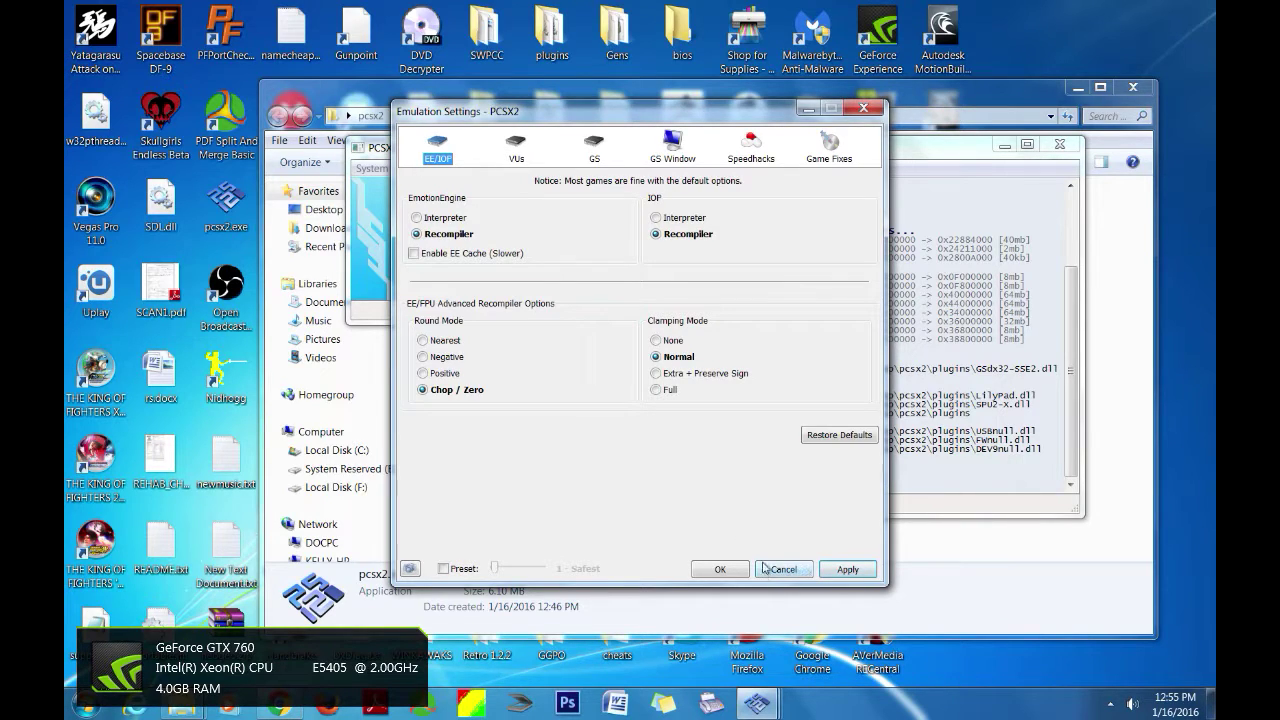
{"action": "left_click", "coordinate": [848, 569]}
{"action": "left_click", "coordinate": [736, 571]}
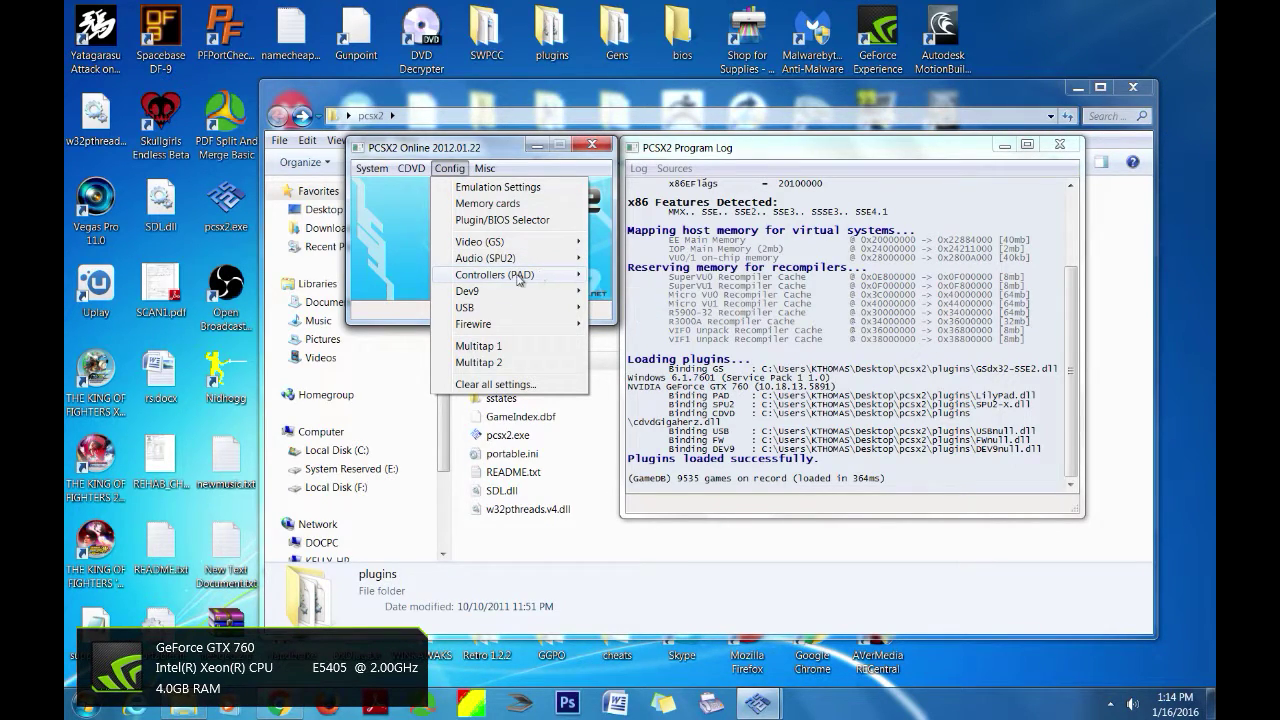
- In the Pad 1 plugin settings, clear all bindings and assign joystick buttons to Square, Triangle and Circle
{"action": "mouse_move", "coordinate": [519, 276]}
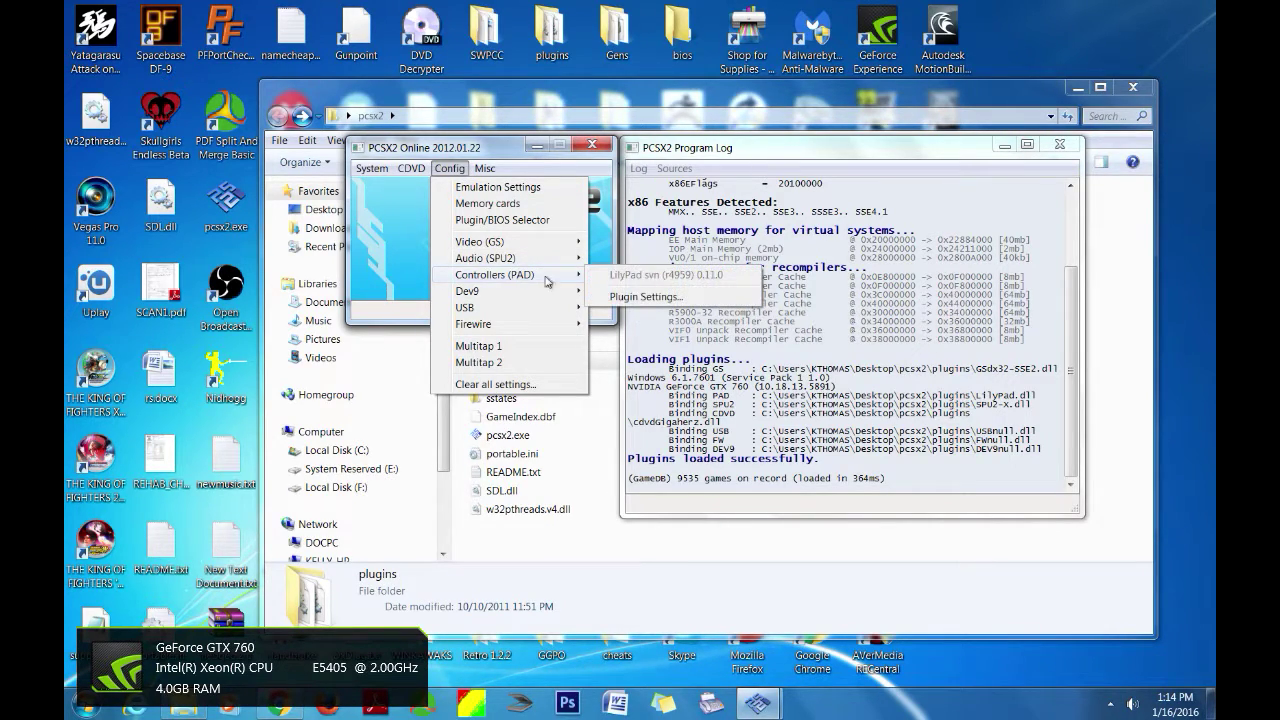
{"action": "left_click", "coordinate": [626, 300]}
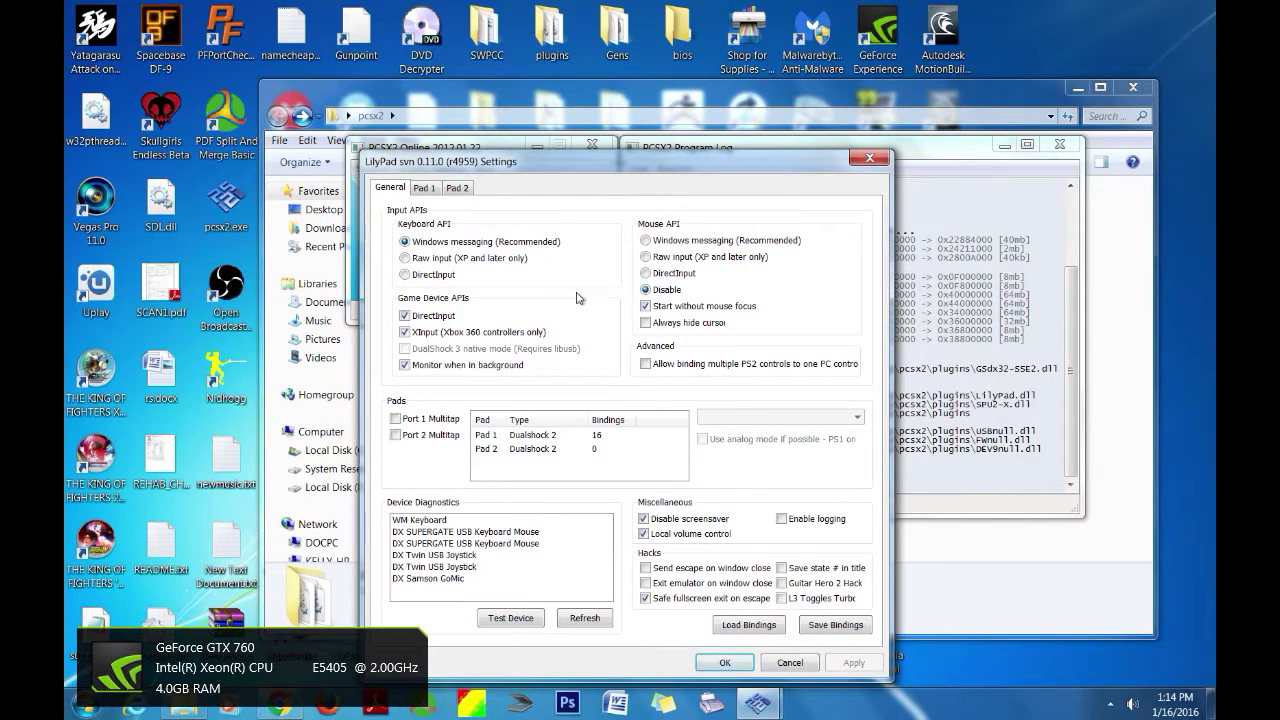
{"action": "left_click", "coordinate": [424, 190]}
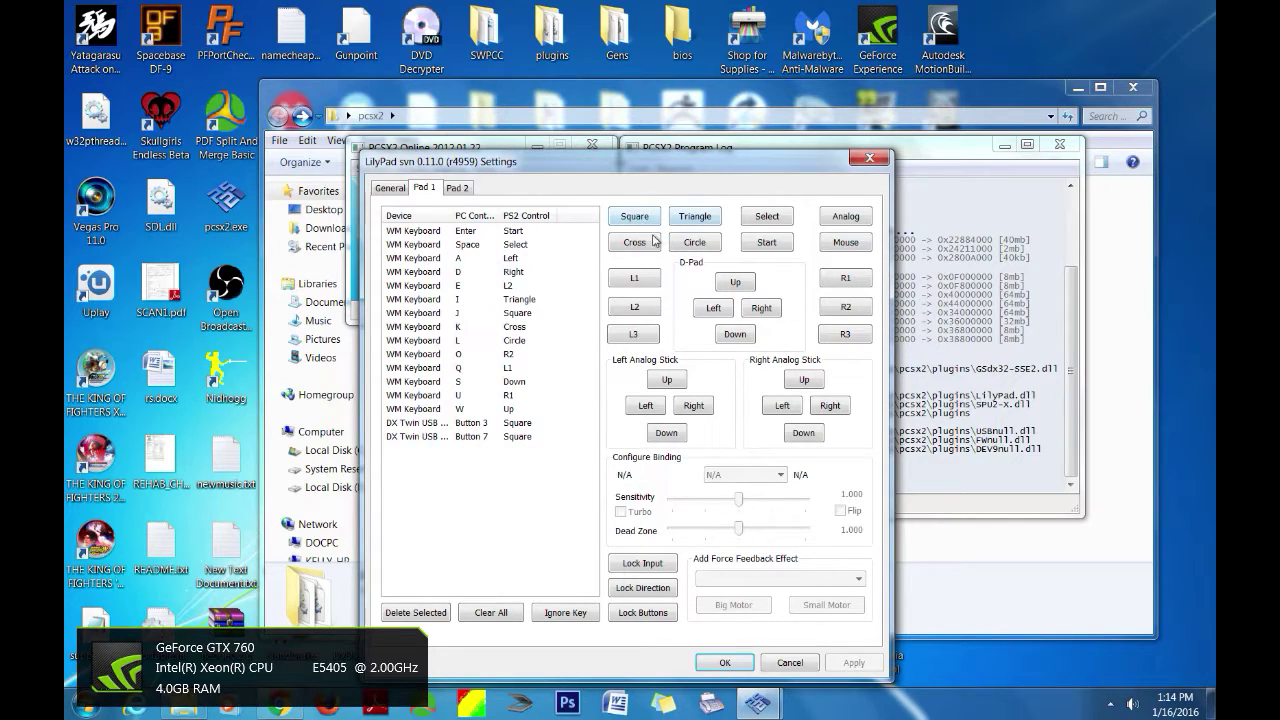
{"action": "left_click", "coordinate": [627, 220]}
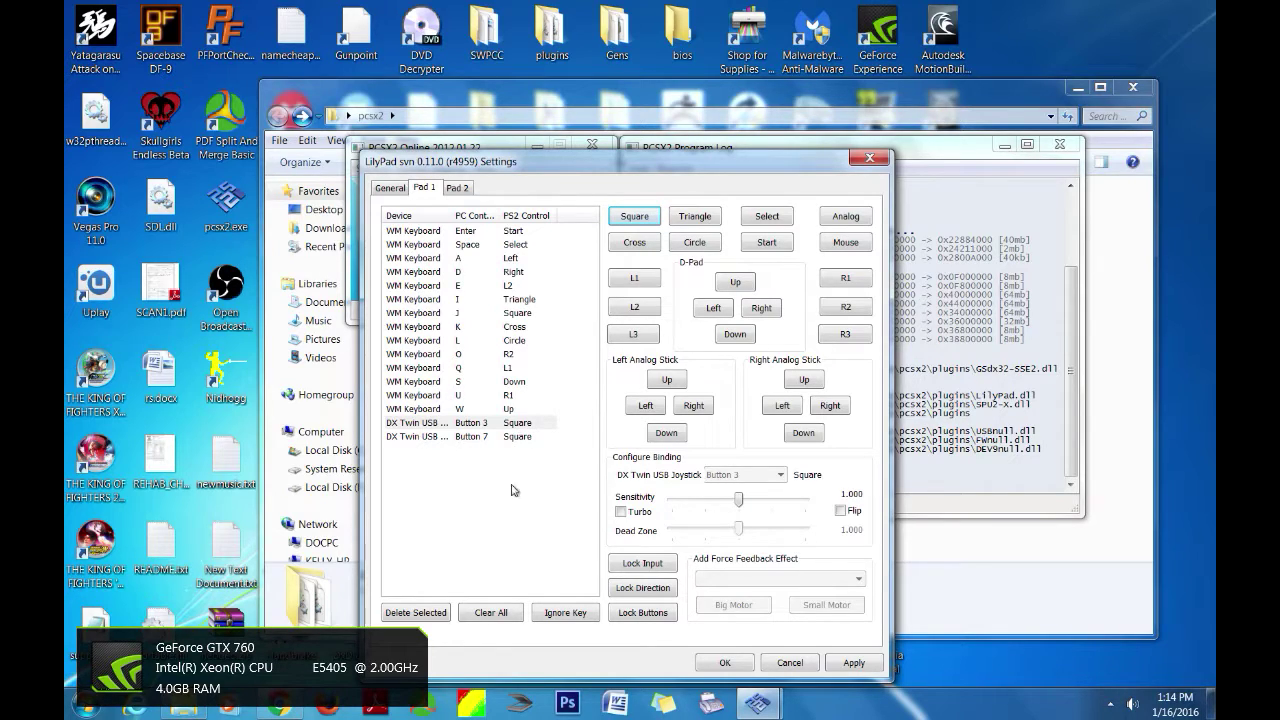
{"action": "left_click", "coordinate": [490, 612]}
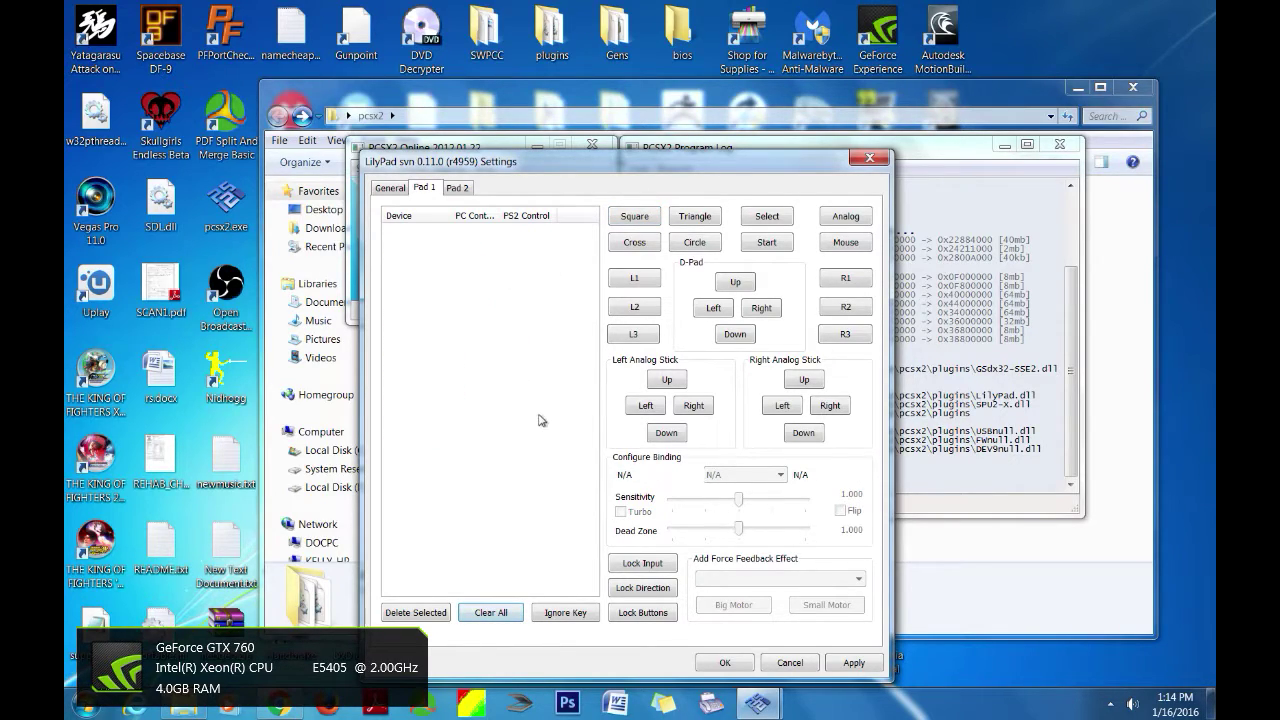
{"action": "left_click", "coordinate": [677, 218]}
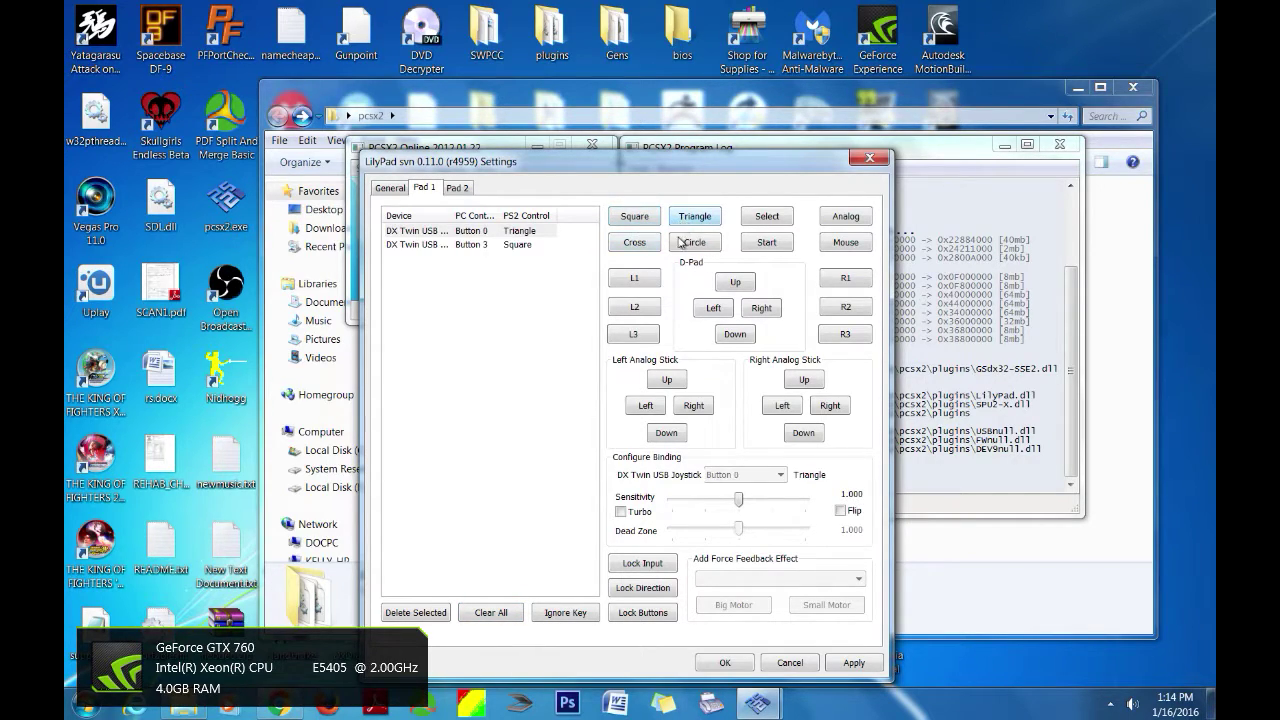
{"action": "left_click", "coordinate": [640, 248]}
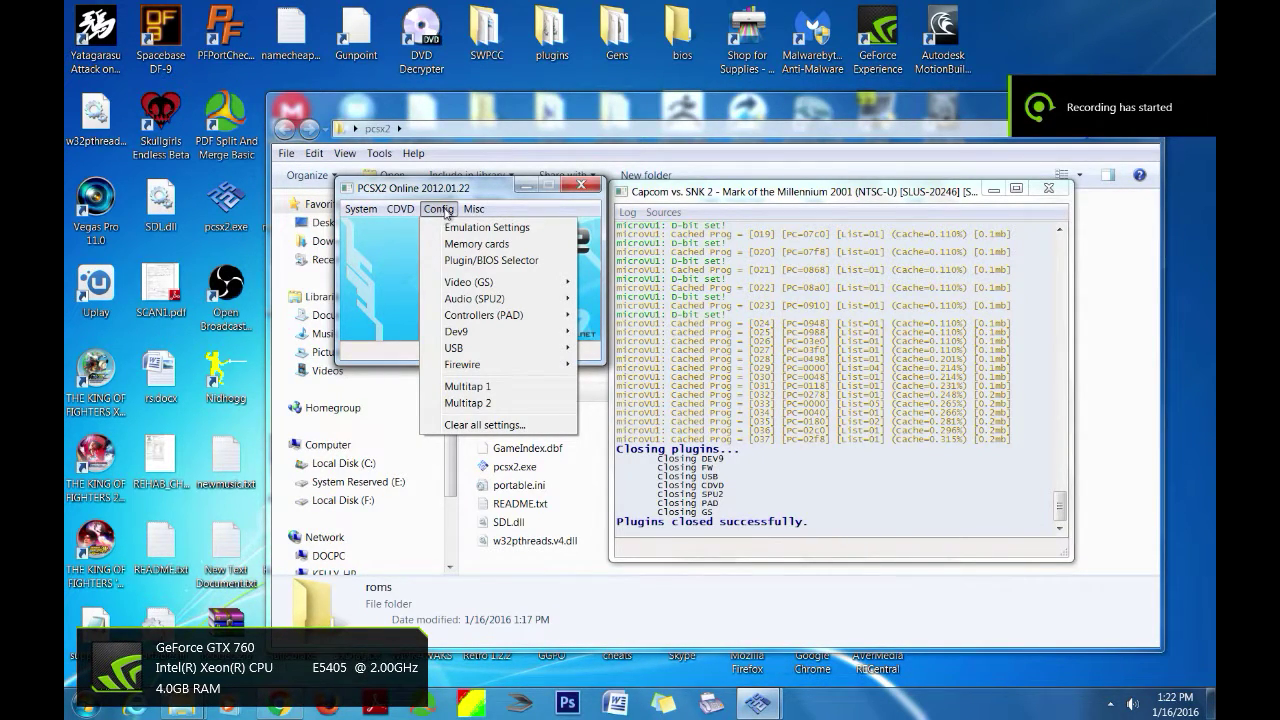
- Dismiss the GS plugin error and open the GSdx9 configuration via the GS Configure button
{"action": "mouse_move", "coordinate": [472, 286]}
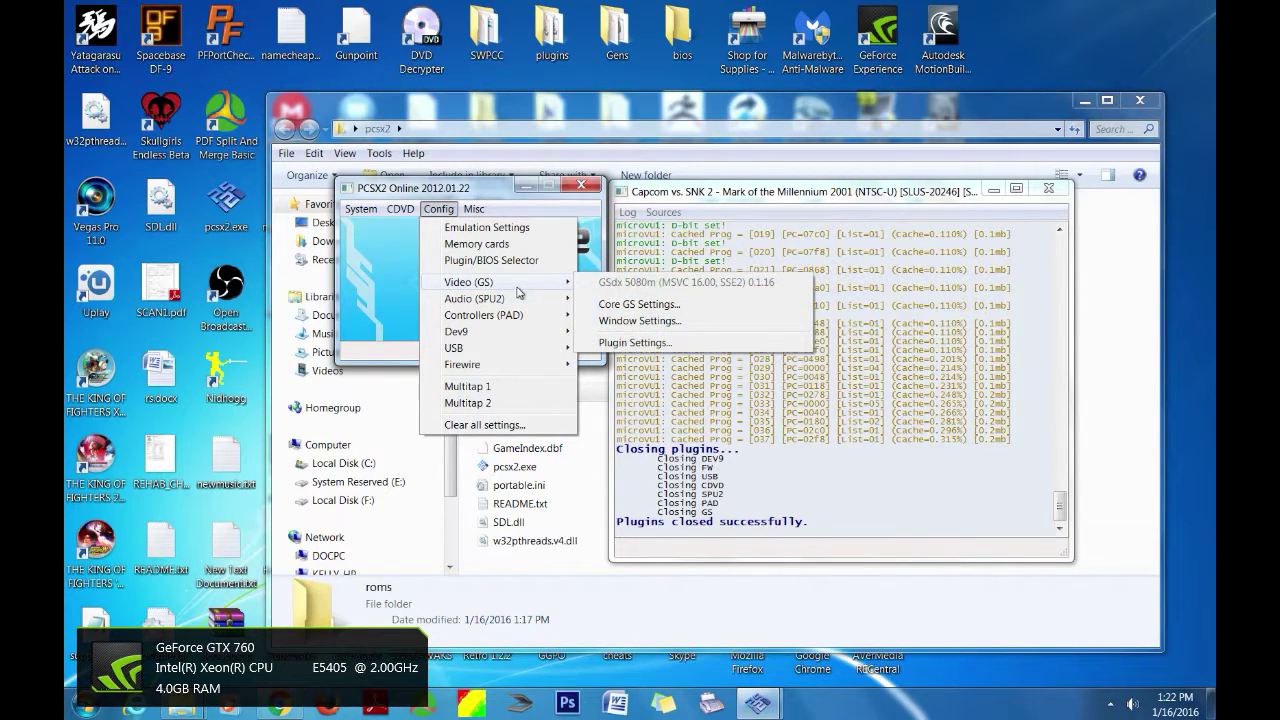
{"action": "left_click", "coordinate": [631, 343]}
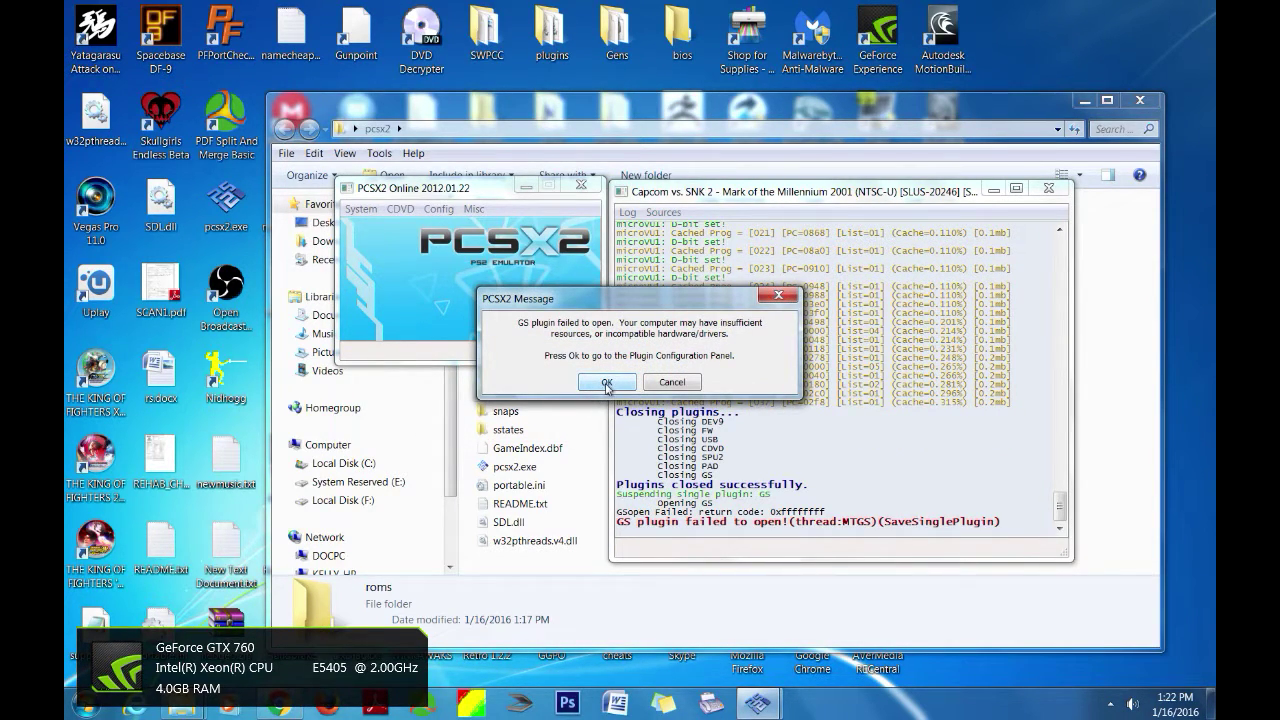
{"action": "left_click", "coordinate": [606, 382]}
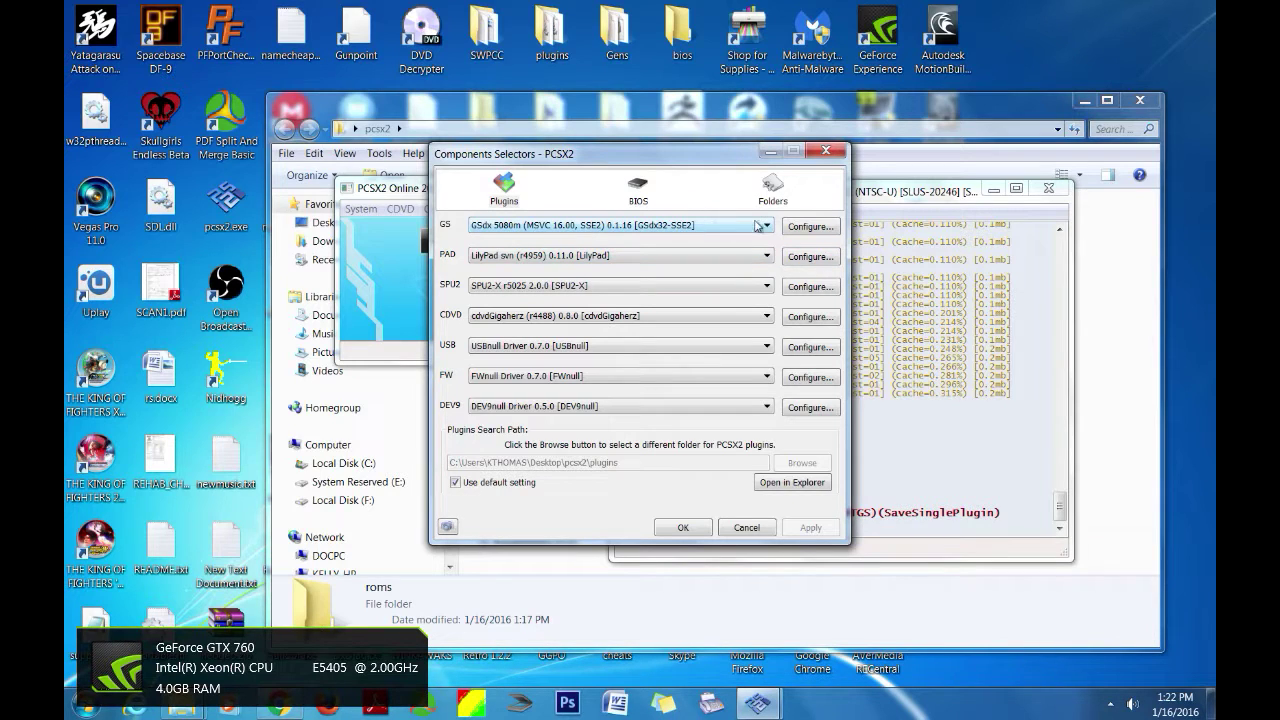
{"action": "left_click", "coordinate": [821, 230]}
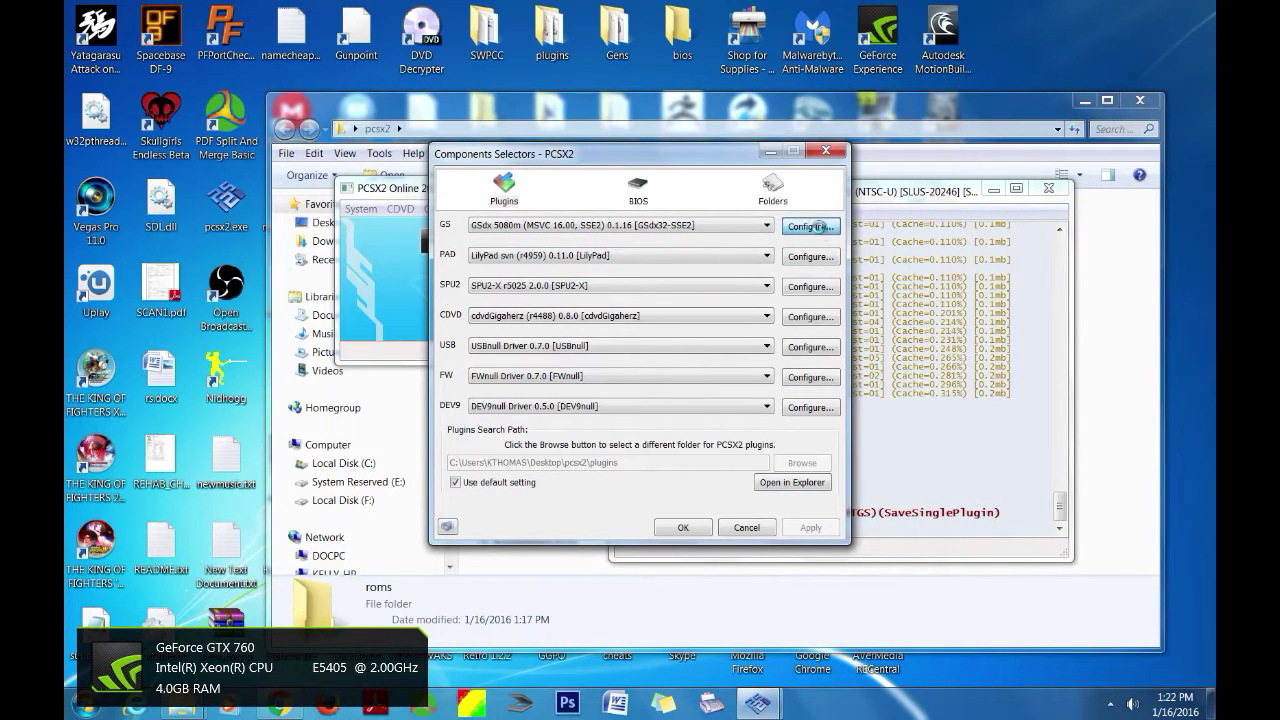
{"action": "left_click_drag", "start_coordinate": [646, 118], "coordinate": [655, 115]}
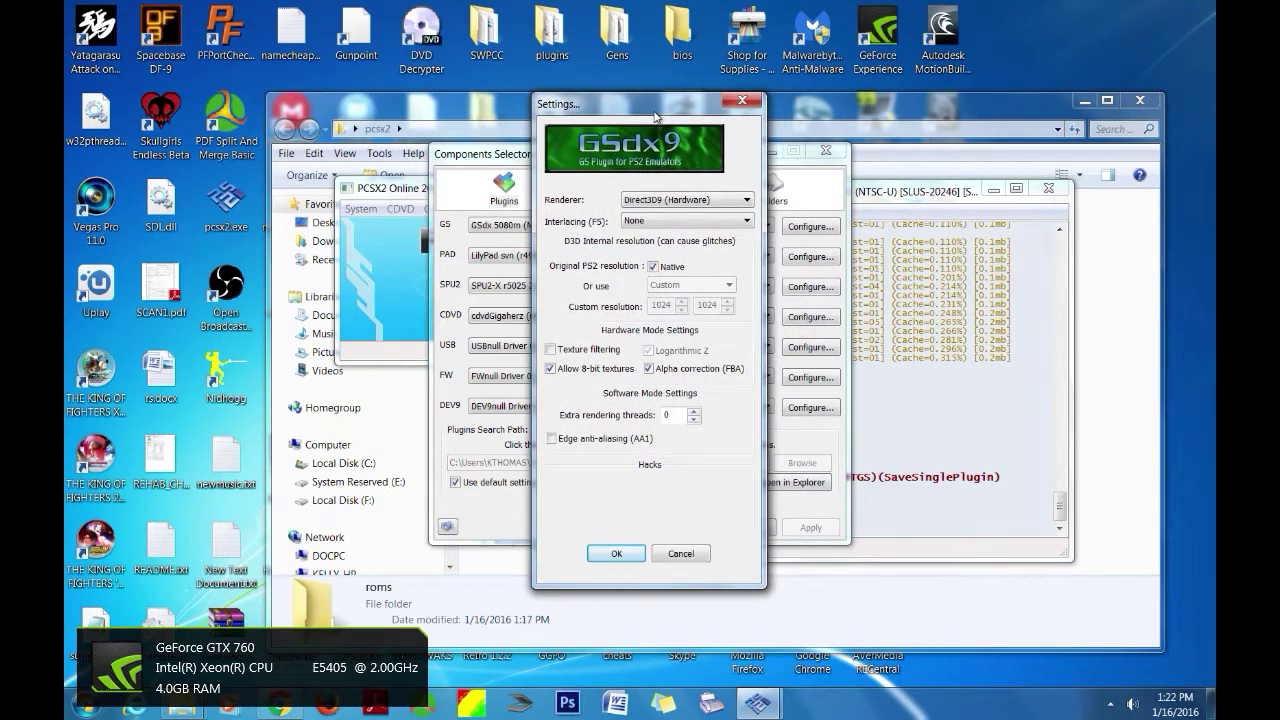
- Confirm GSdx settings with the Direct3D9 (Hardware) renderer and Interlacing set to None
{"action": "left_click", "coordinate": [705, 203]}
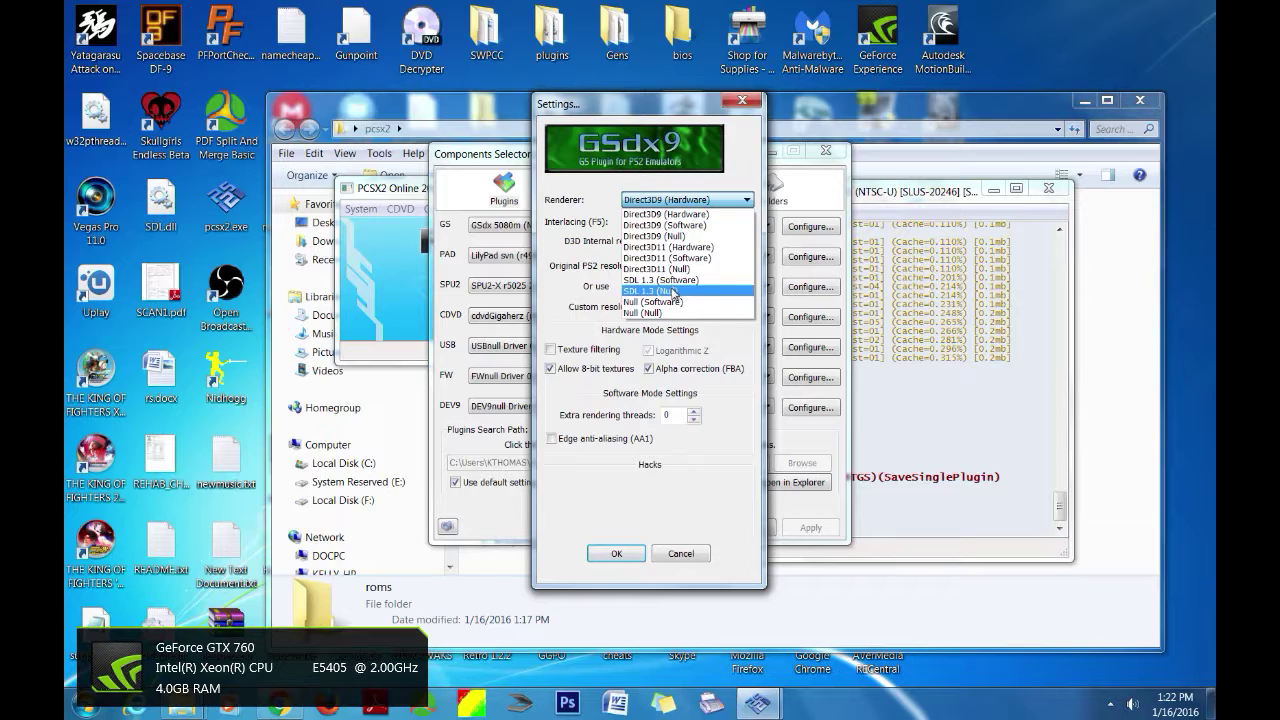
{"action": "left_click", "coordinate": [656, 203]}
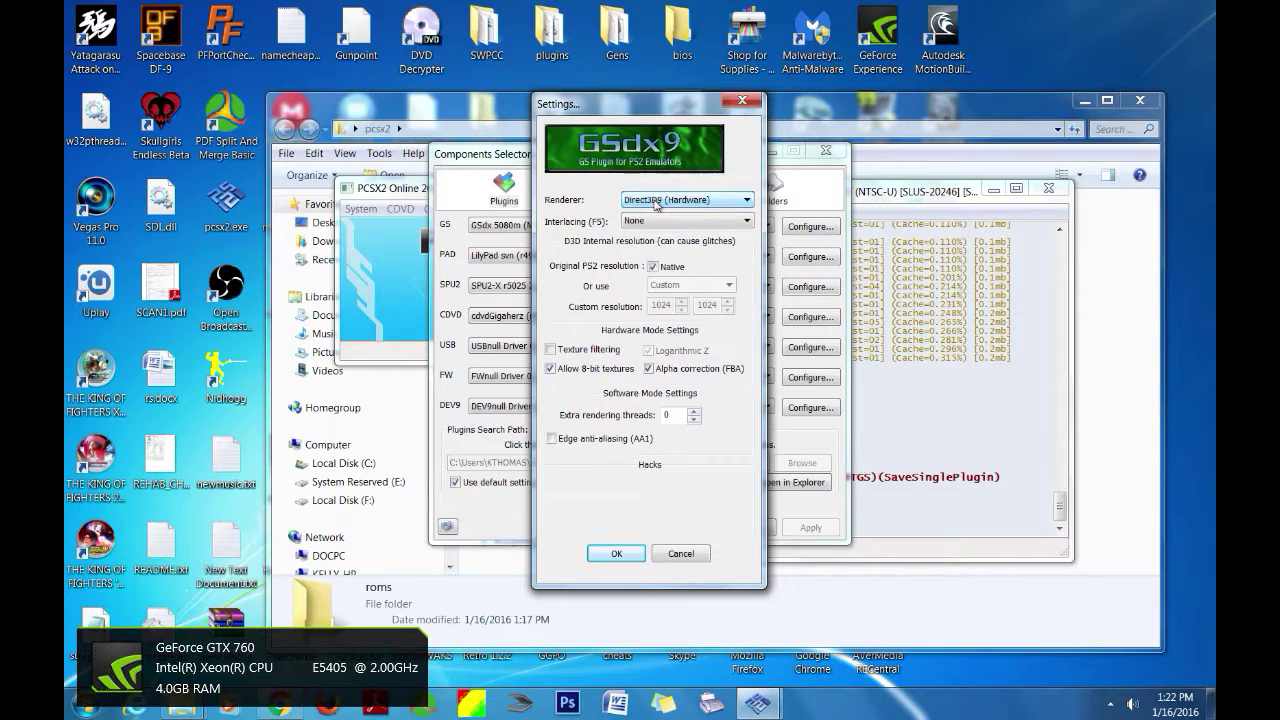
{"action": "left_click", "coordinate": [703, 226]}
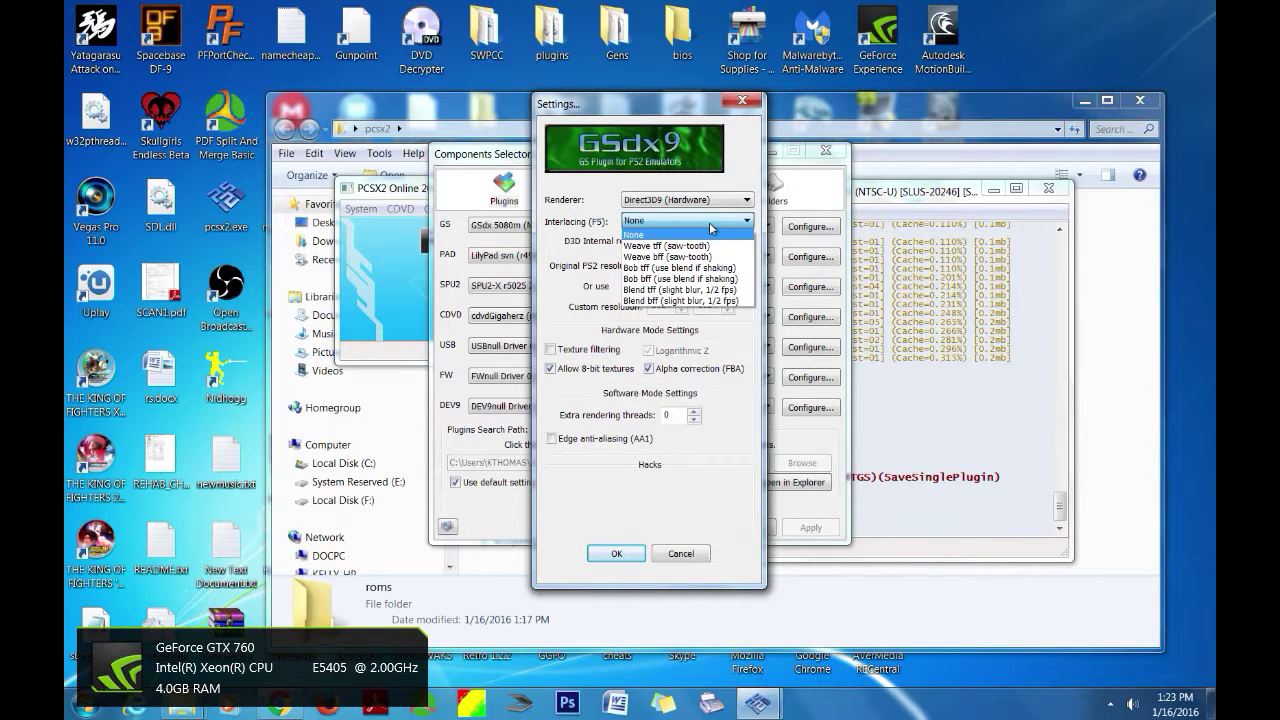
{"action": "left_click", "coordinate": [709, 222]}
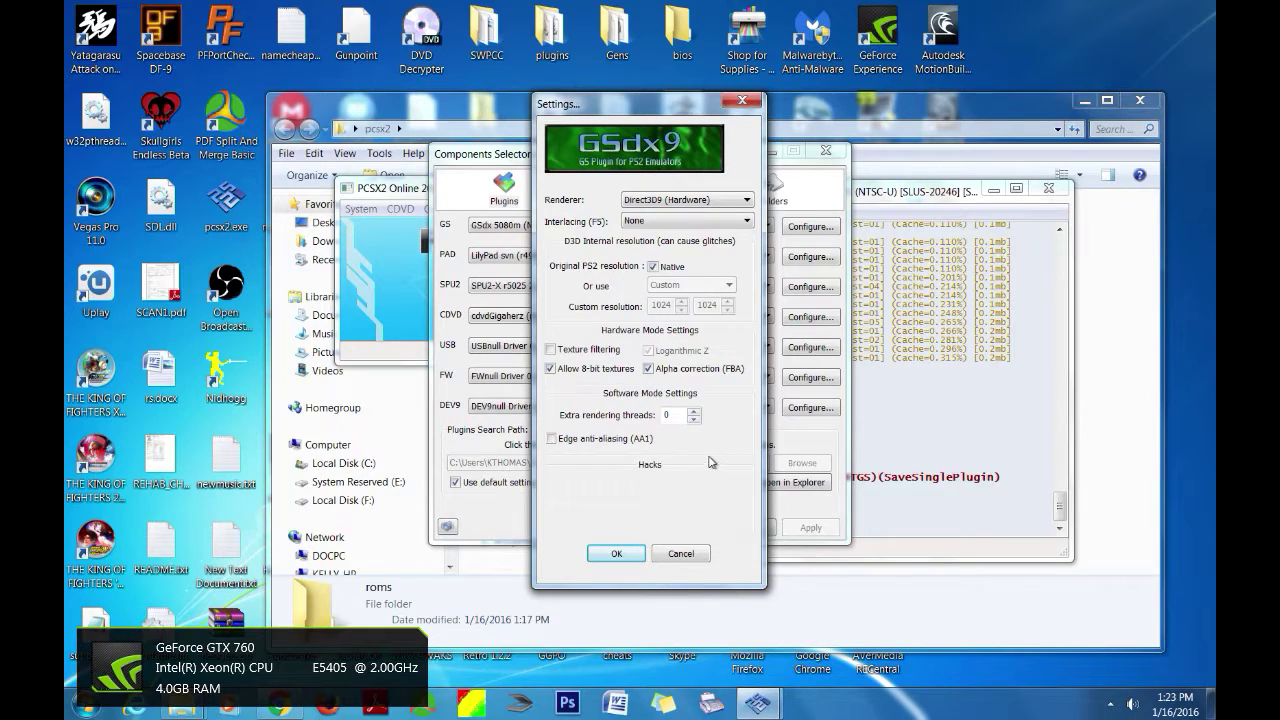
{"action": "left_click", "coordinate": [614, 553]}
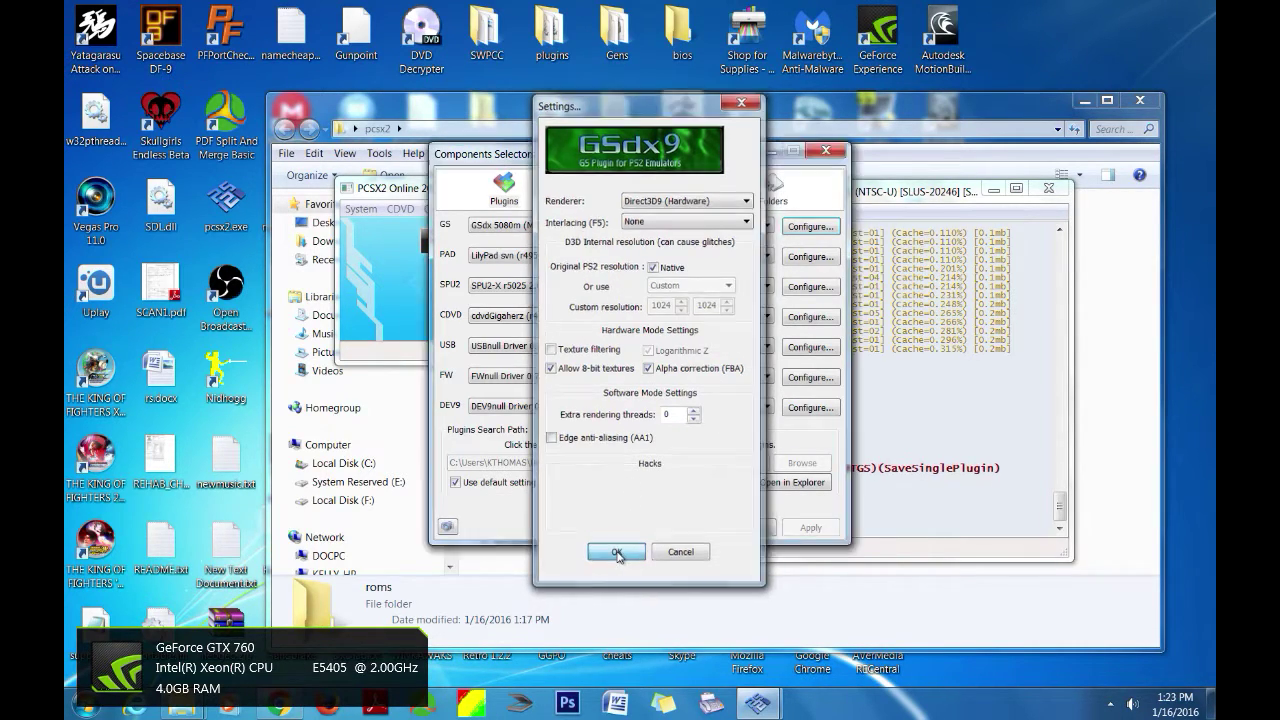
- Dismiss the GS and plugin warnings and cancel Components Selectors without applying changes
{"action": "left_click", "coordinate": [610, 384]}
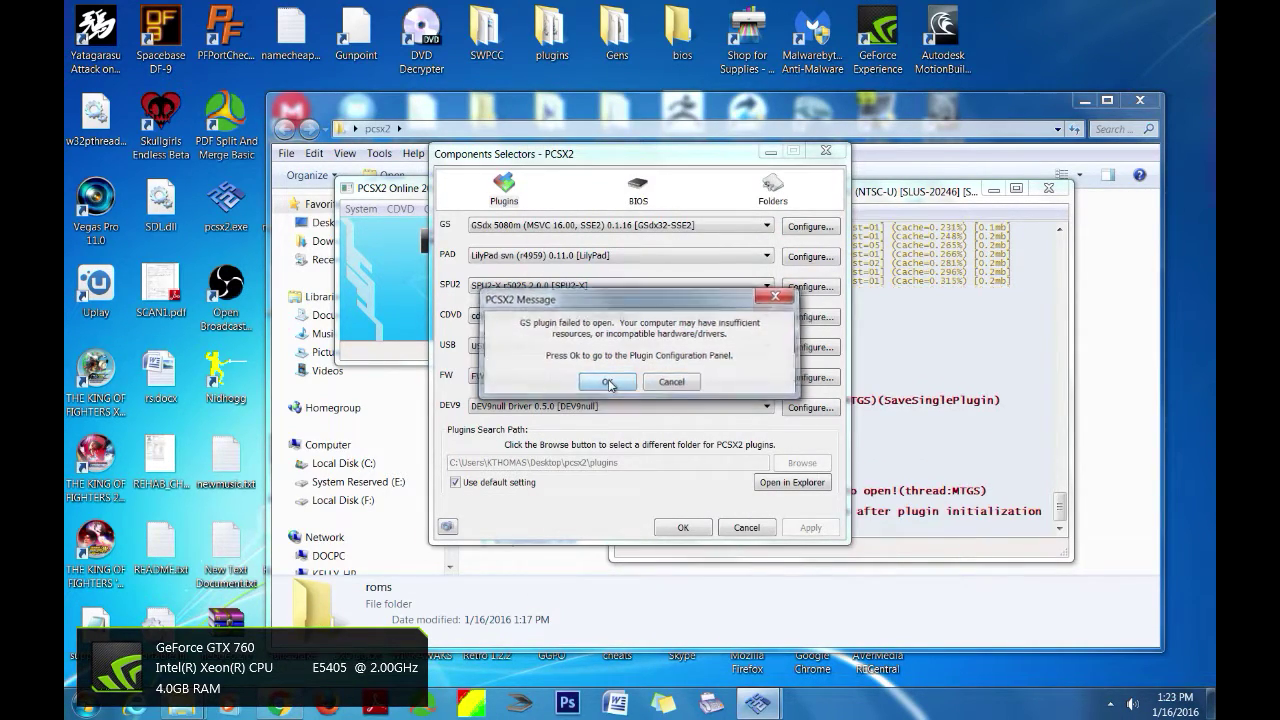
{"action": "left_click", "coordinate": [641, 372]}
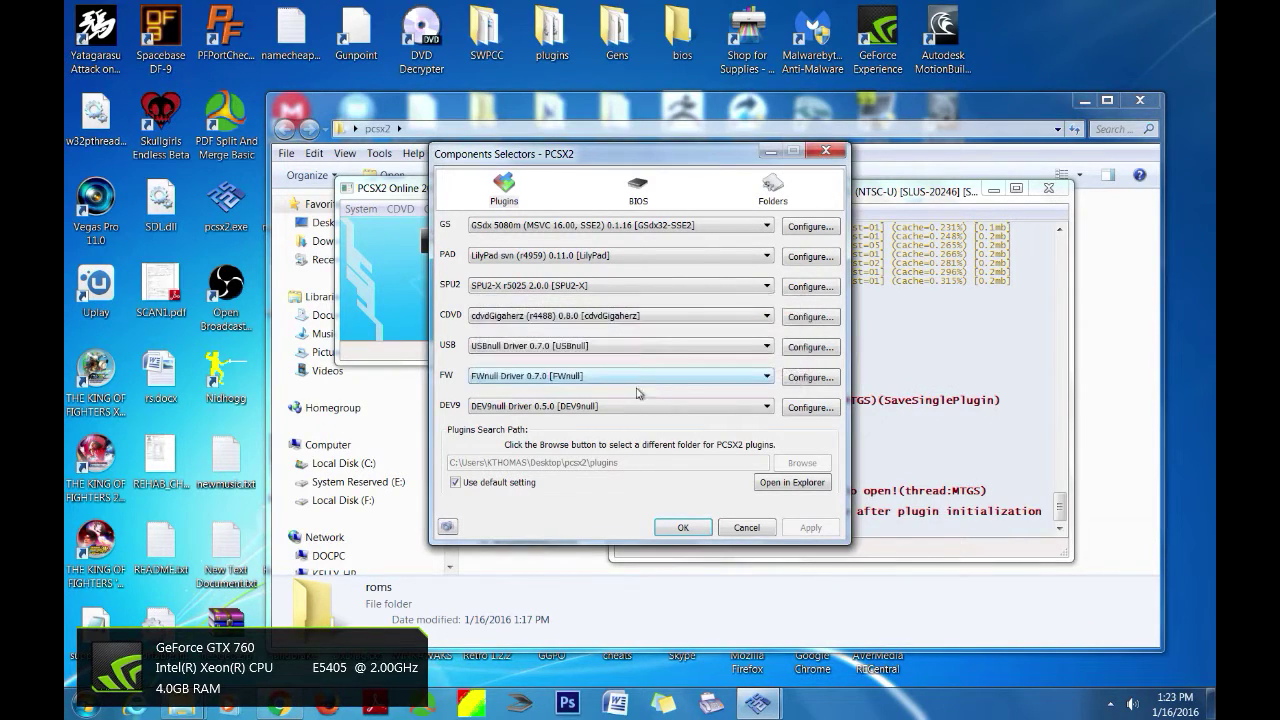
{"action": "left_click", "coordinate": [747, 527]}
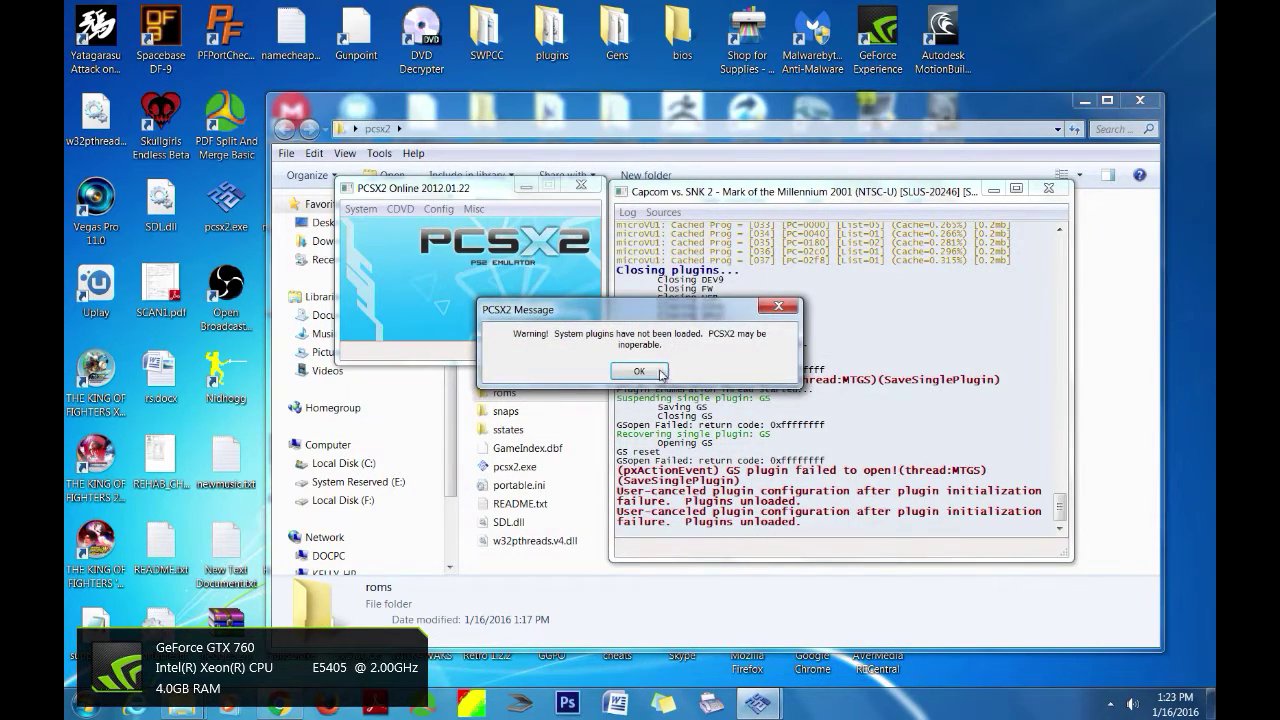
{"action": "left_click", "coordinate": [626, 367]}
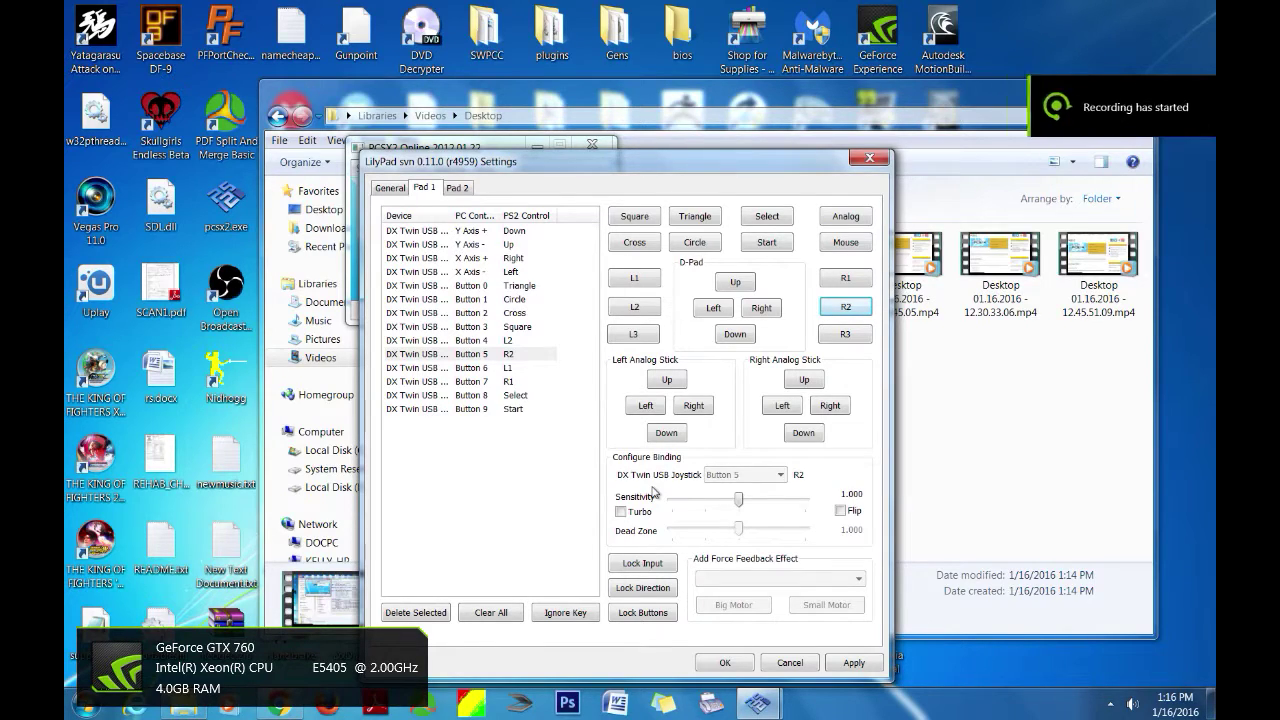
- Close the LilyPad controller settings and bring up PCSX2's Config menu
{"action": "left_click", "coordinate": [877, 163]}
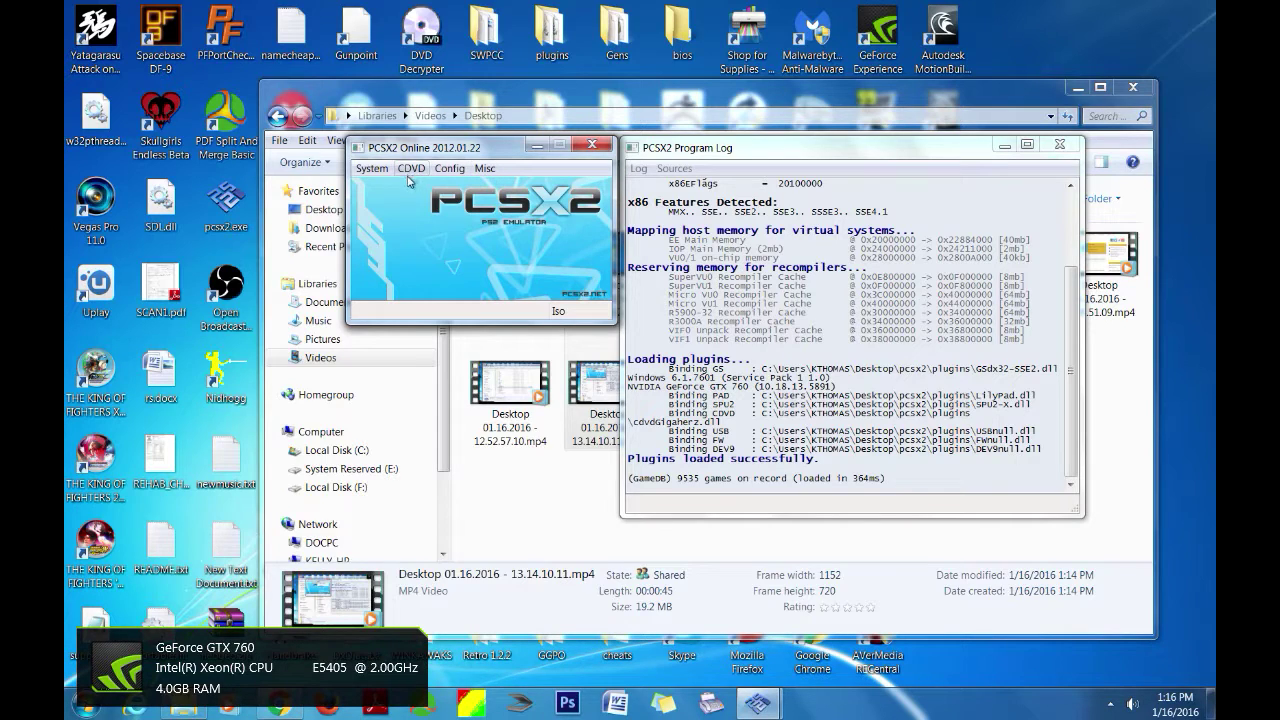
{"action": "left_click", "coordinate": [450, 169]}
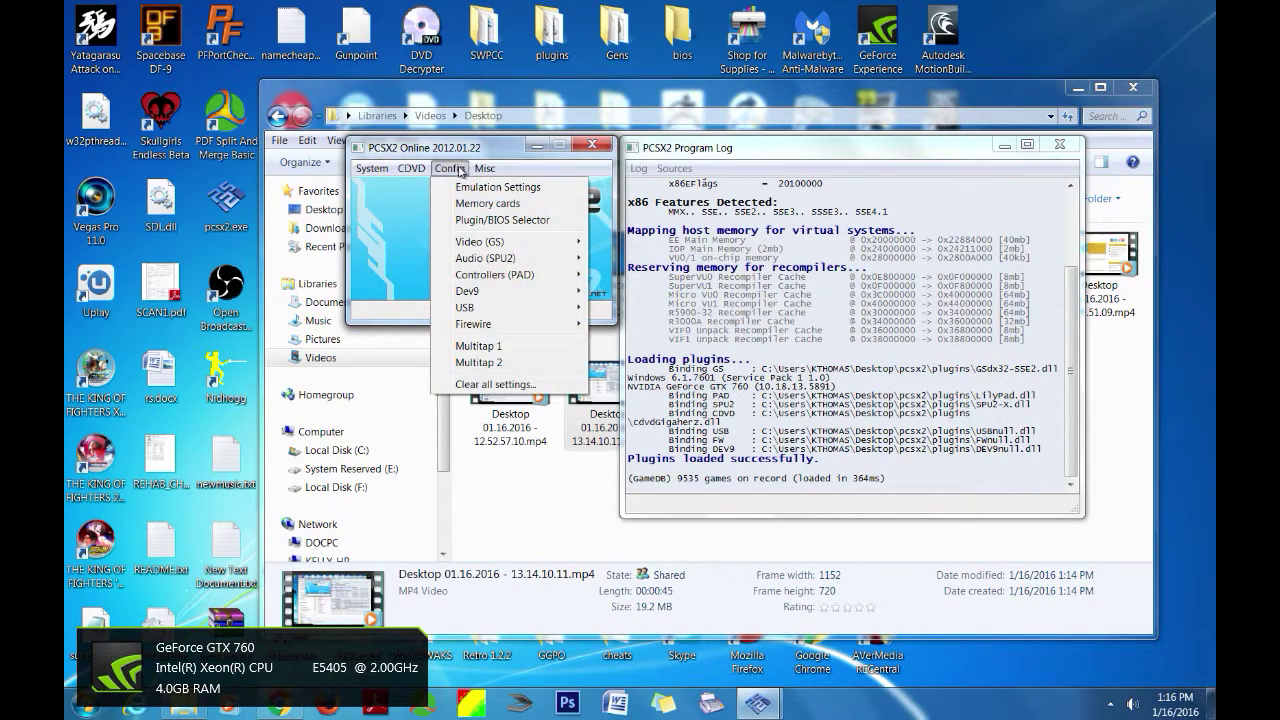
{"action": "mouse_move", "coordinate": [415, 170]}
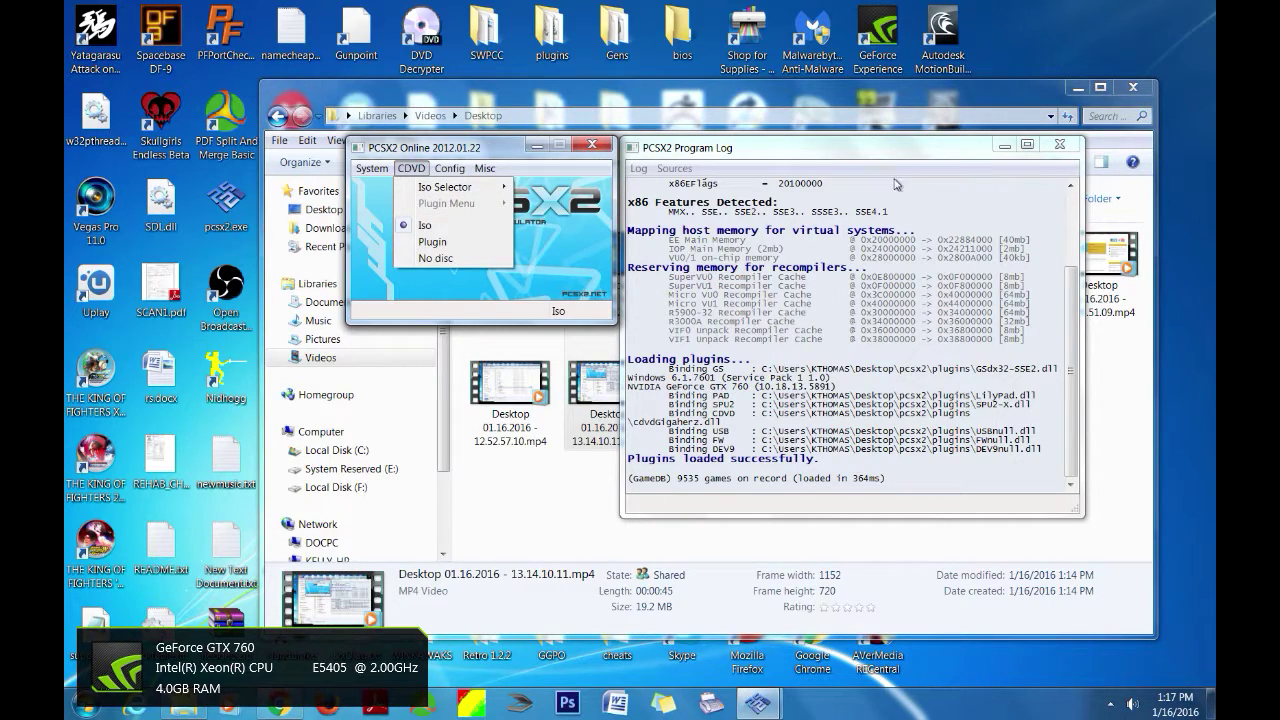
- Minimize the Program Log and Explorer, centre the PCSX2 window, and open the pcsx2 desktop folder
{"action": "left_click", "coordinate": [1007, 150]}
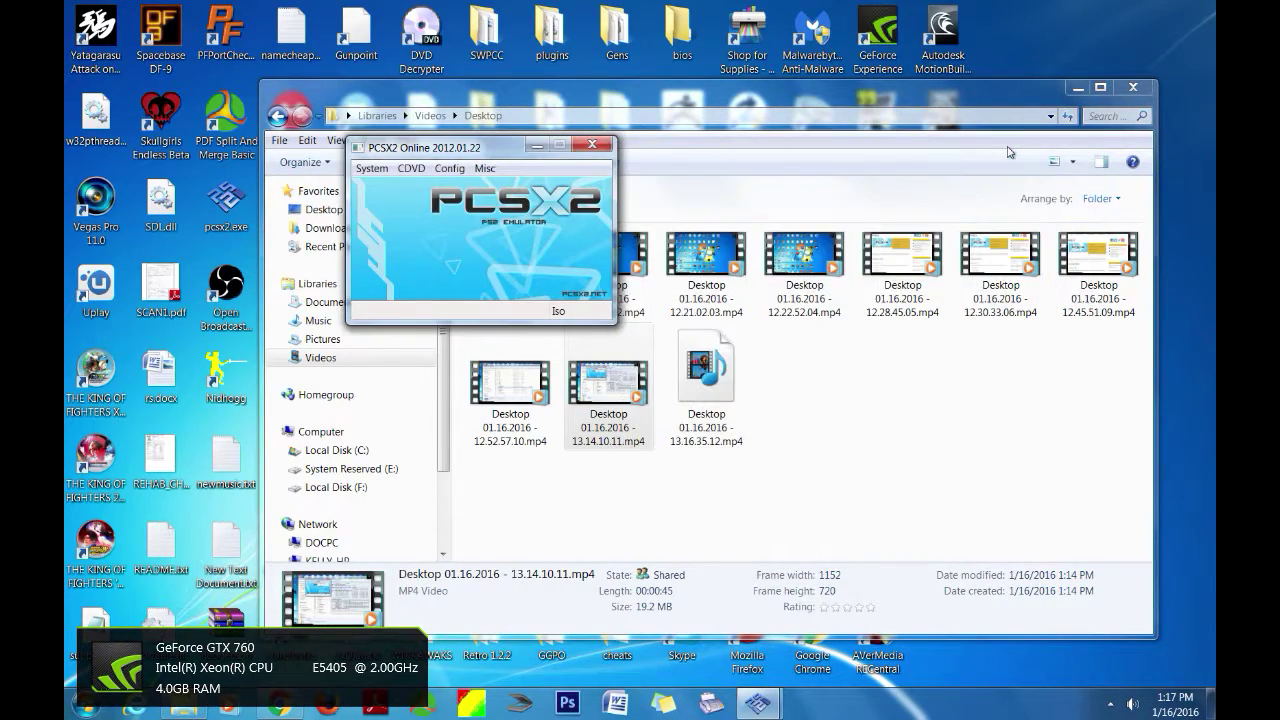
{"action": "left_click", "coordinate": [1079, 87]}
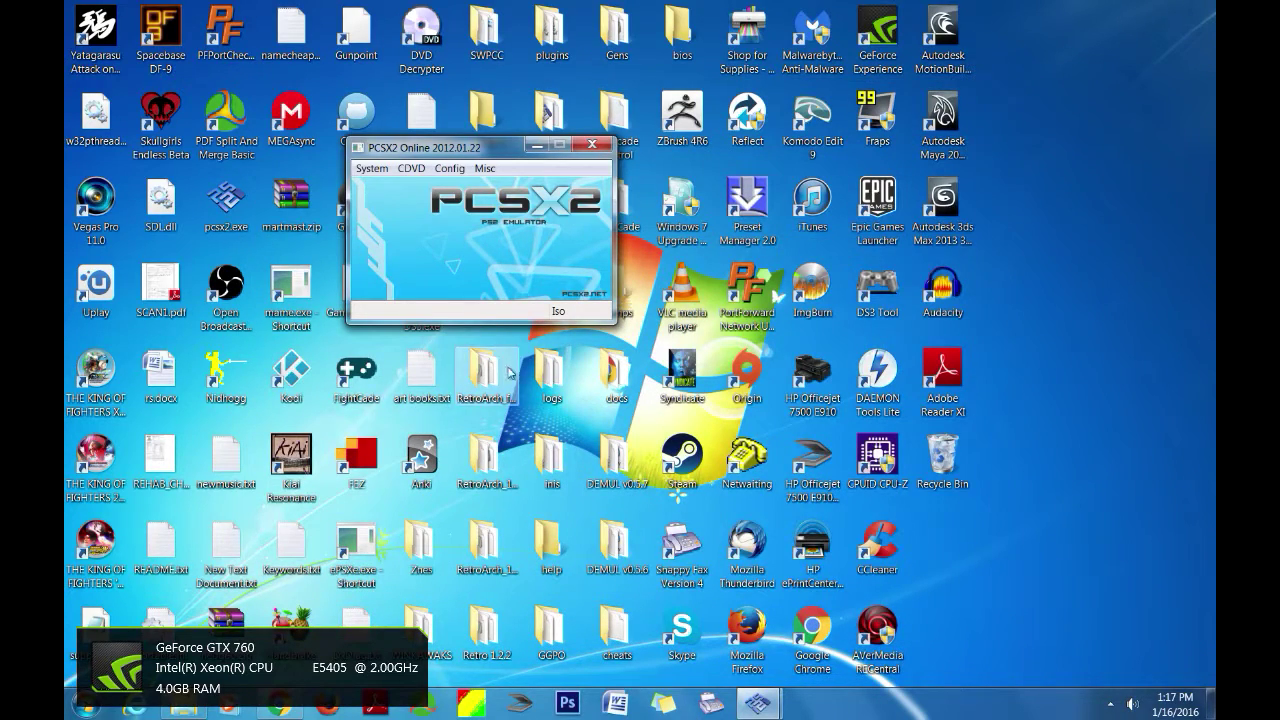
{"action": "left_click_drag", "start_coordinate": [486, 156], "coordinate": [748, 366]}
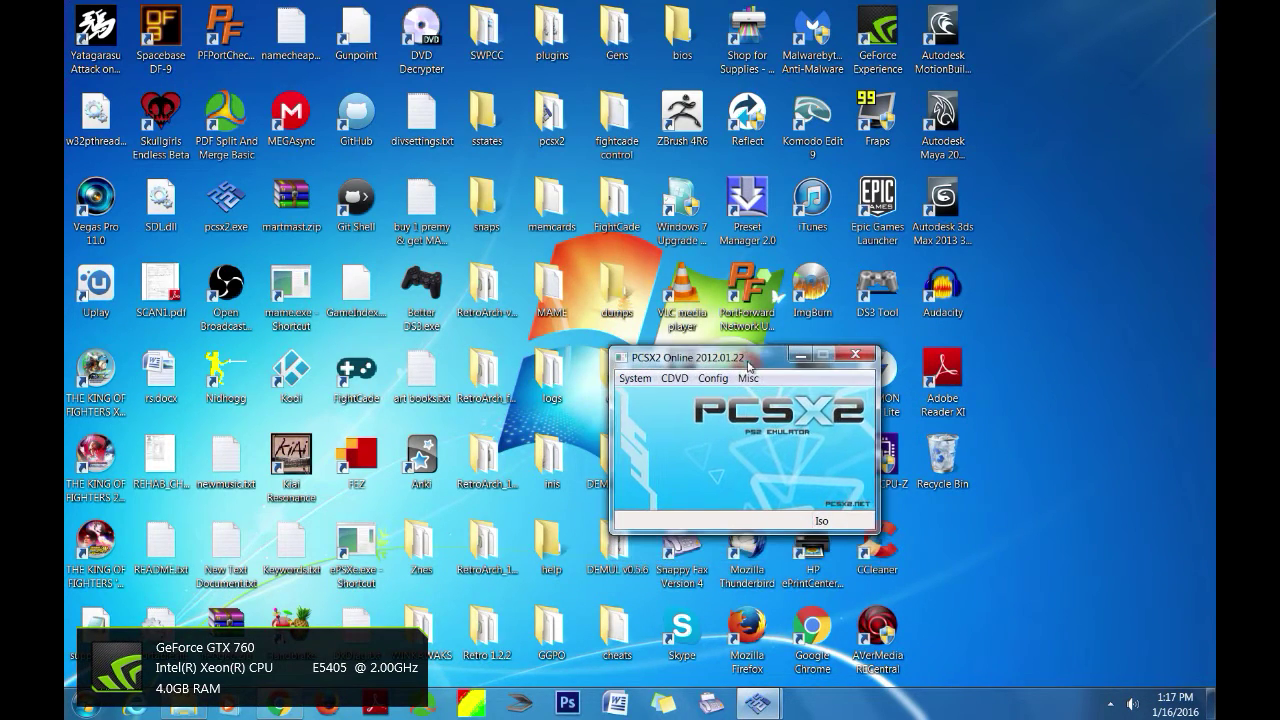
{"action": "double_click", "coordinate": [558, 145]}
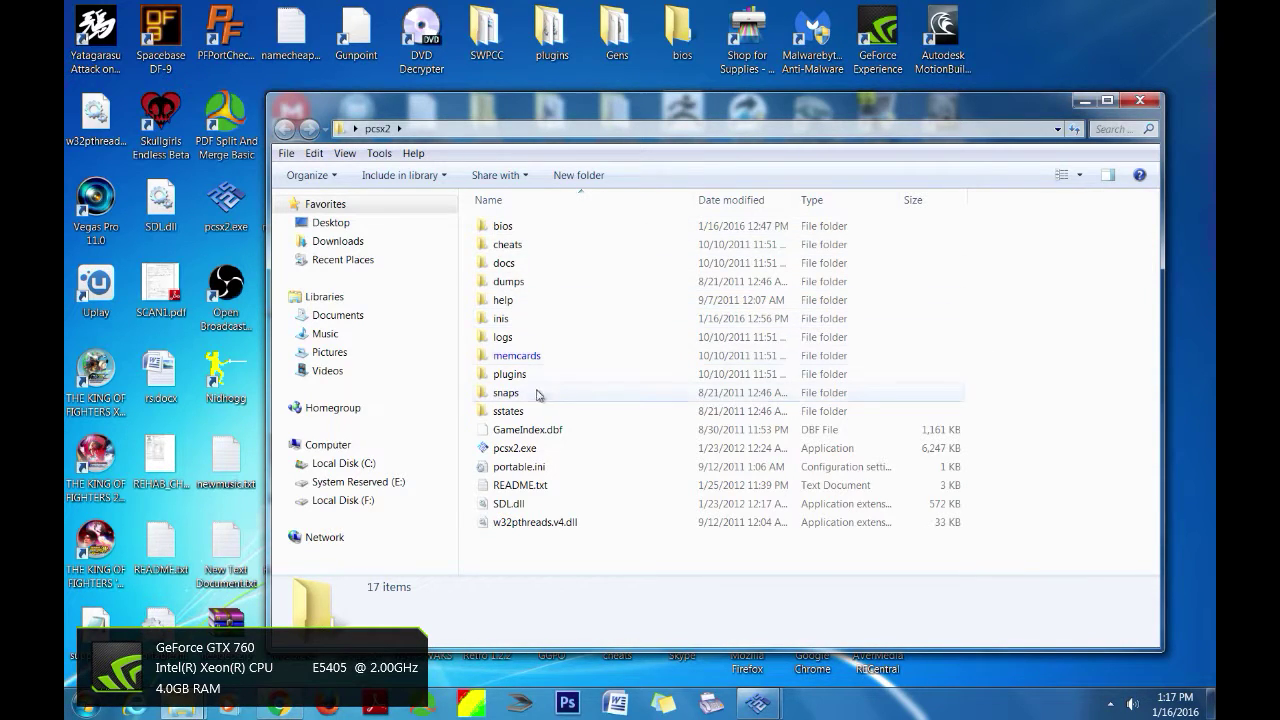
- Create a 'roms' folder inside pcsx2, then bring the PCSX2 Program Log back to front
{"action": "left_click", "coordinate": [576, 180]}
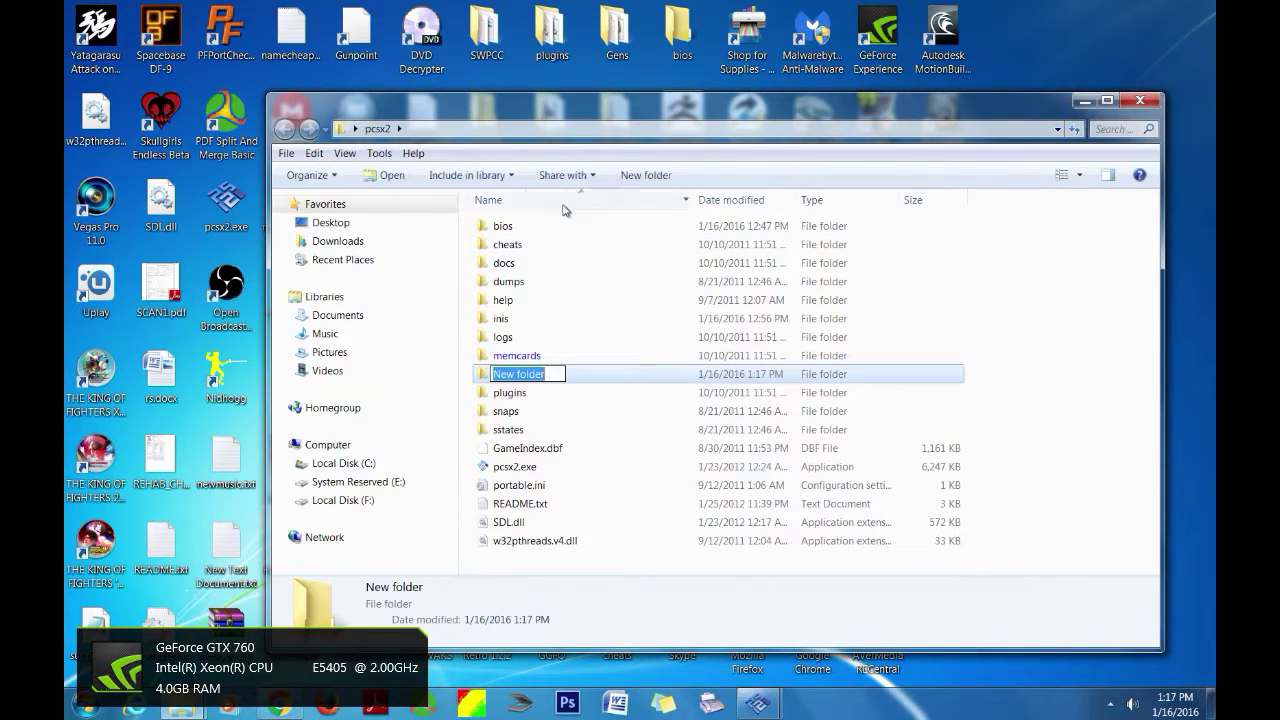
{"action": "type", "text": "roms"}
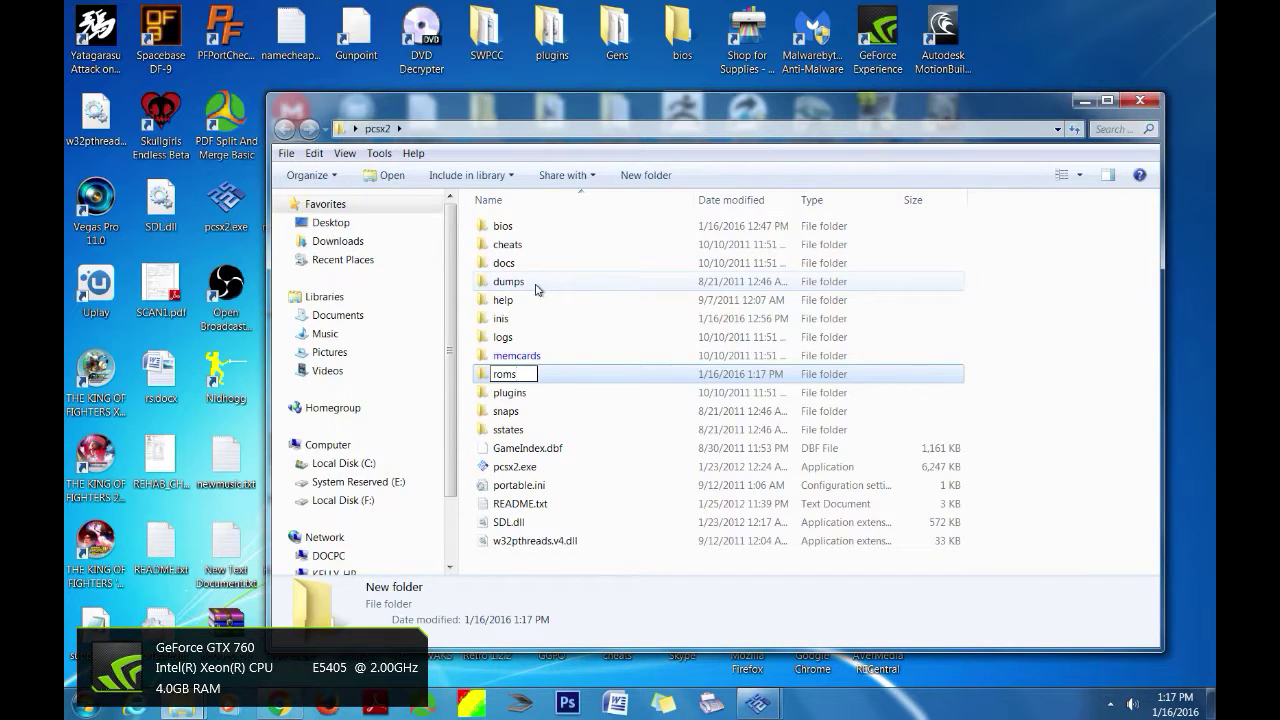
{"action": "left_click", "coordinate": [607, 303]}
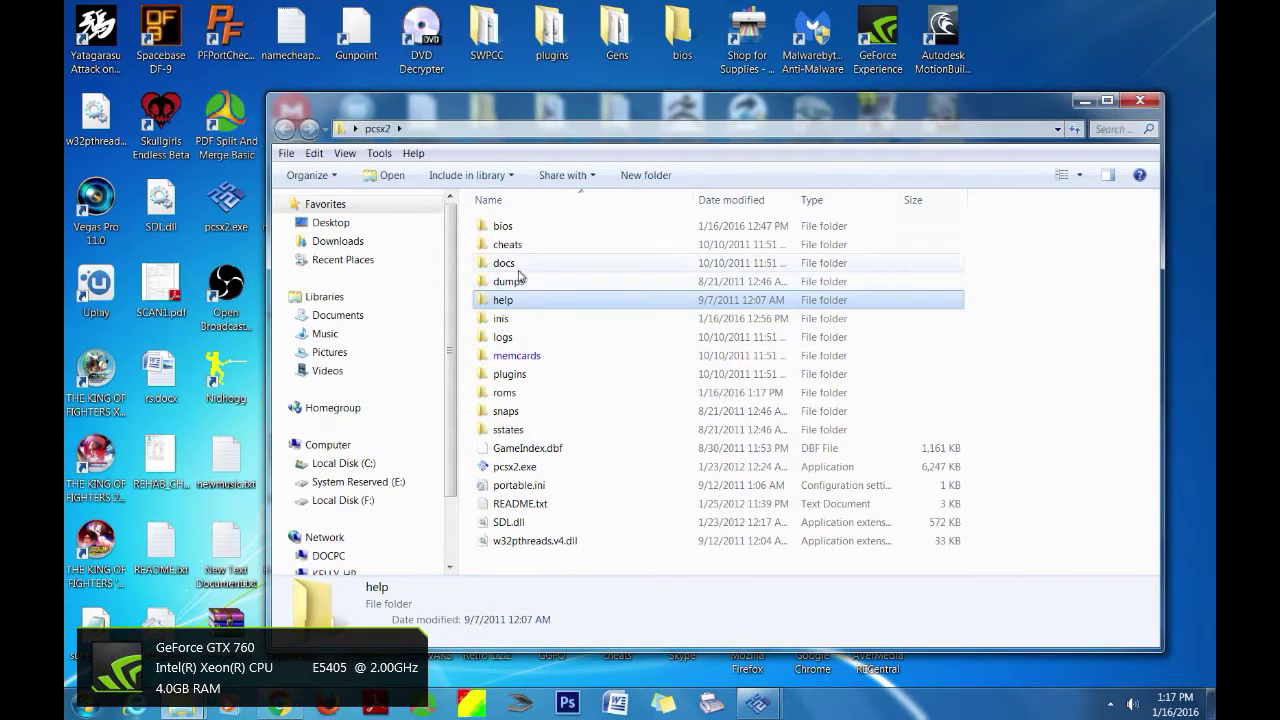
{"action": "left_click", "coordinate": [516, 389]}
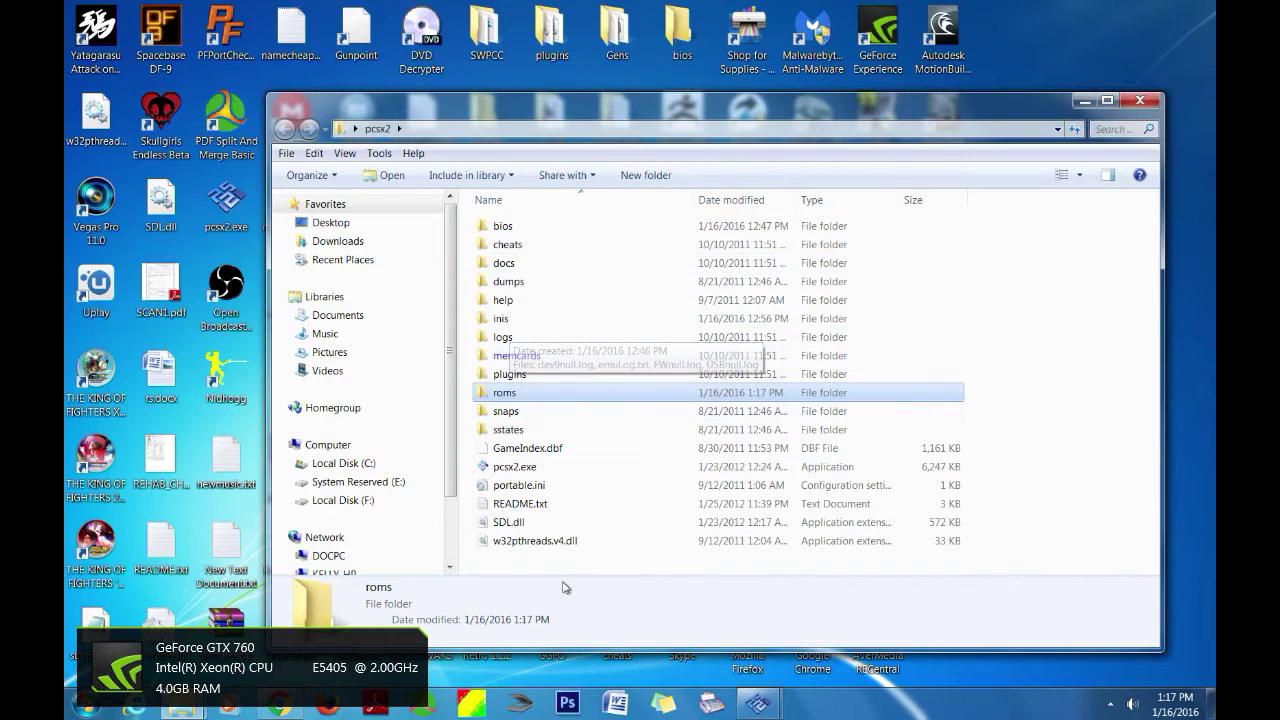
{"action": "left_click", "coordinate": [757, 706]}
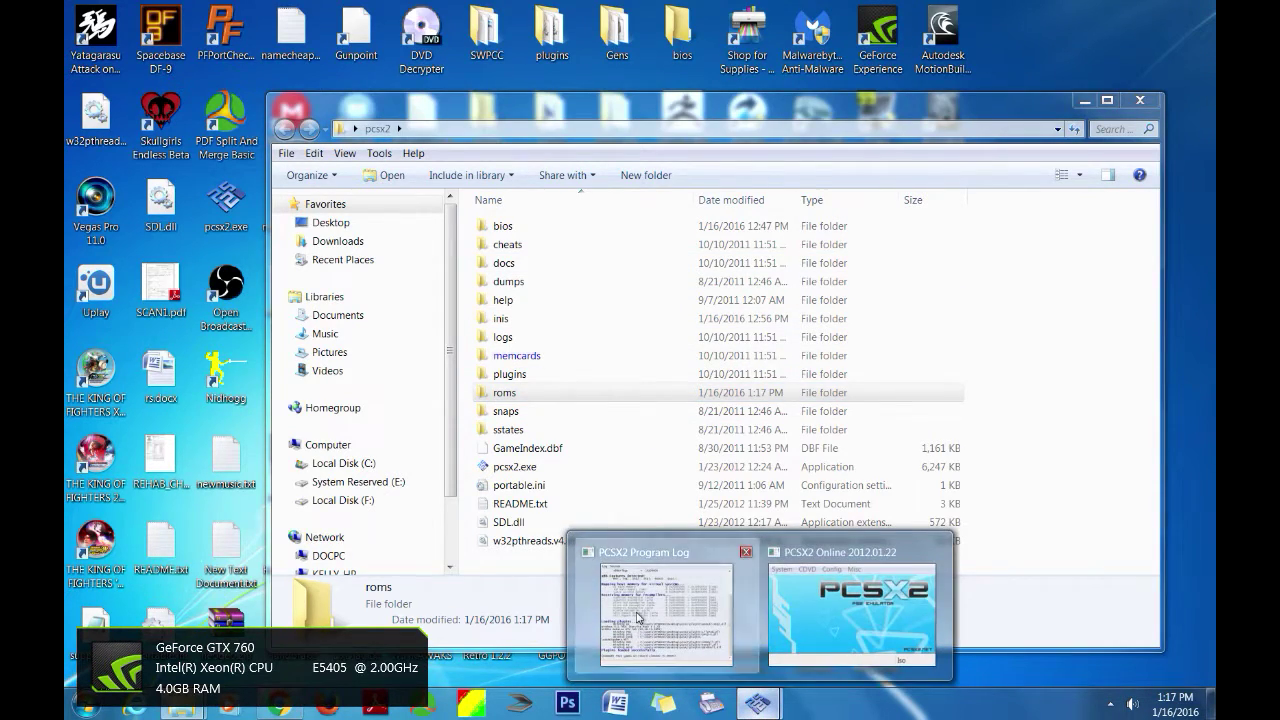
{"action": "left_click", "coordinate": [646, 615]}
- Reposition the Program Log and PCSX2 windows and start browsing for an ISO via CDVD > Iso Selector
{"action": "left_click_drag", "start_coordinate": [789, 148], "coordinate": [369, 199]}
{"action": "left_click_drag", "start_coordinate": [737, 362], "coordinate": [472, 196]}
{"action": "left_click", "coordinate": [441, 219]}
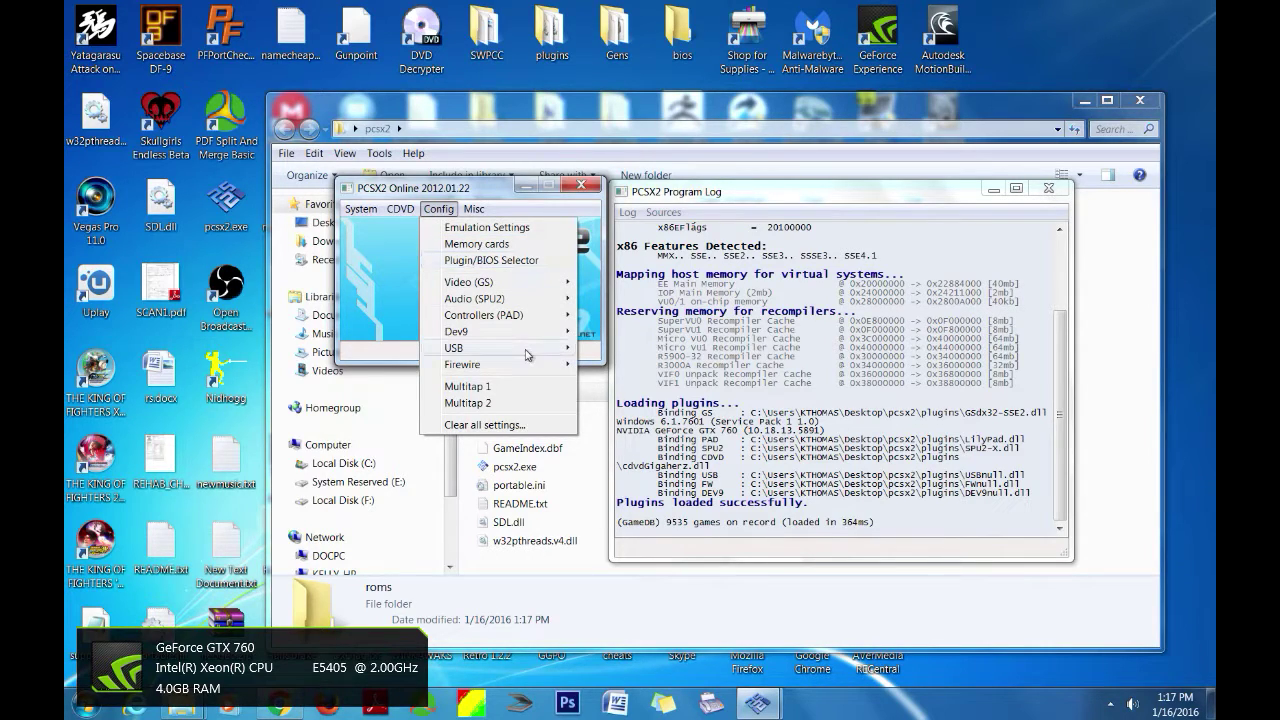
{"action": "mouse_move", "coordinate": [520, 290]}
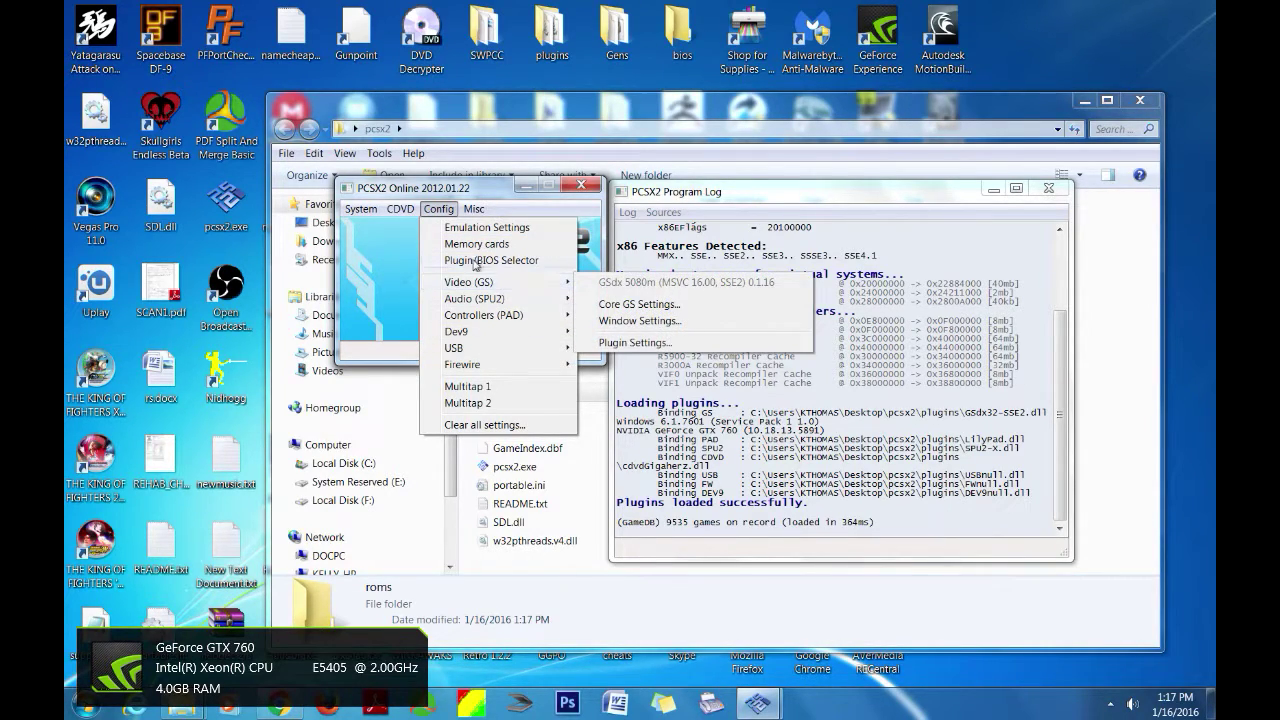
{"action": "mouse_move", "coordinate": [397, 218]}
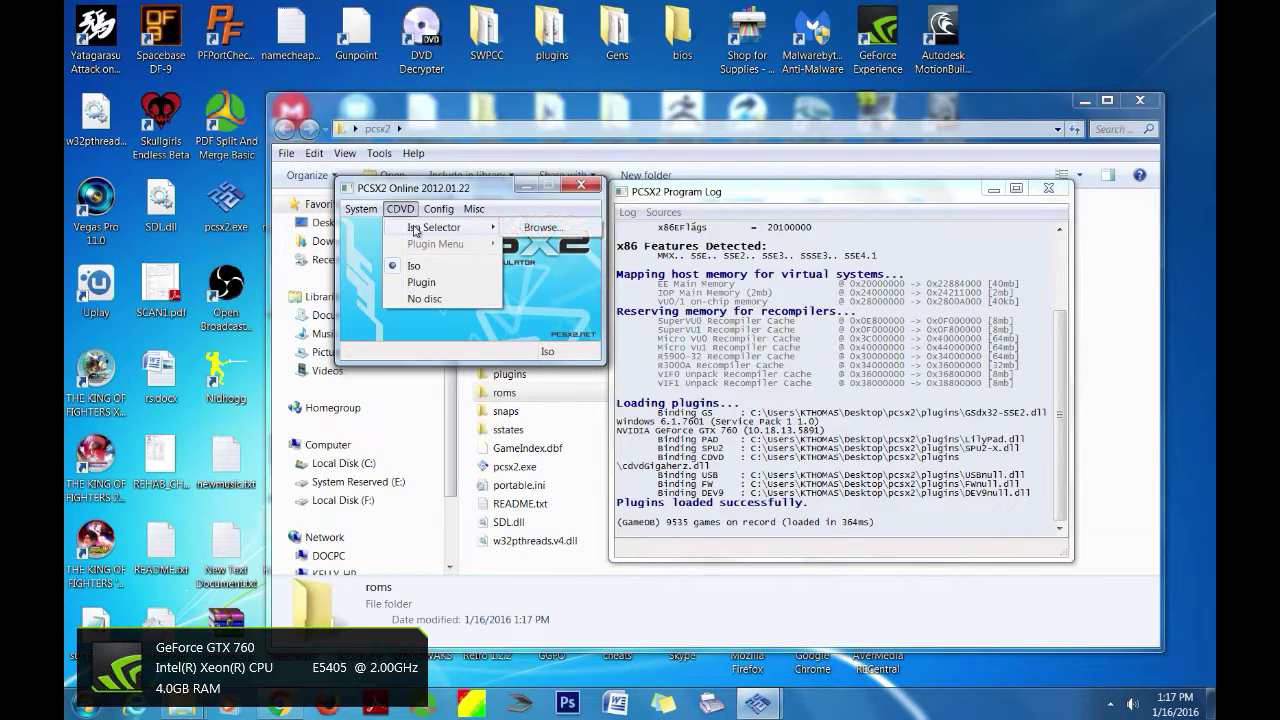
{"action": "left_click", "coordinate": [544, 228]}
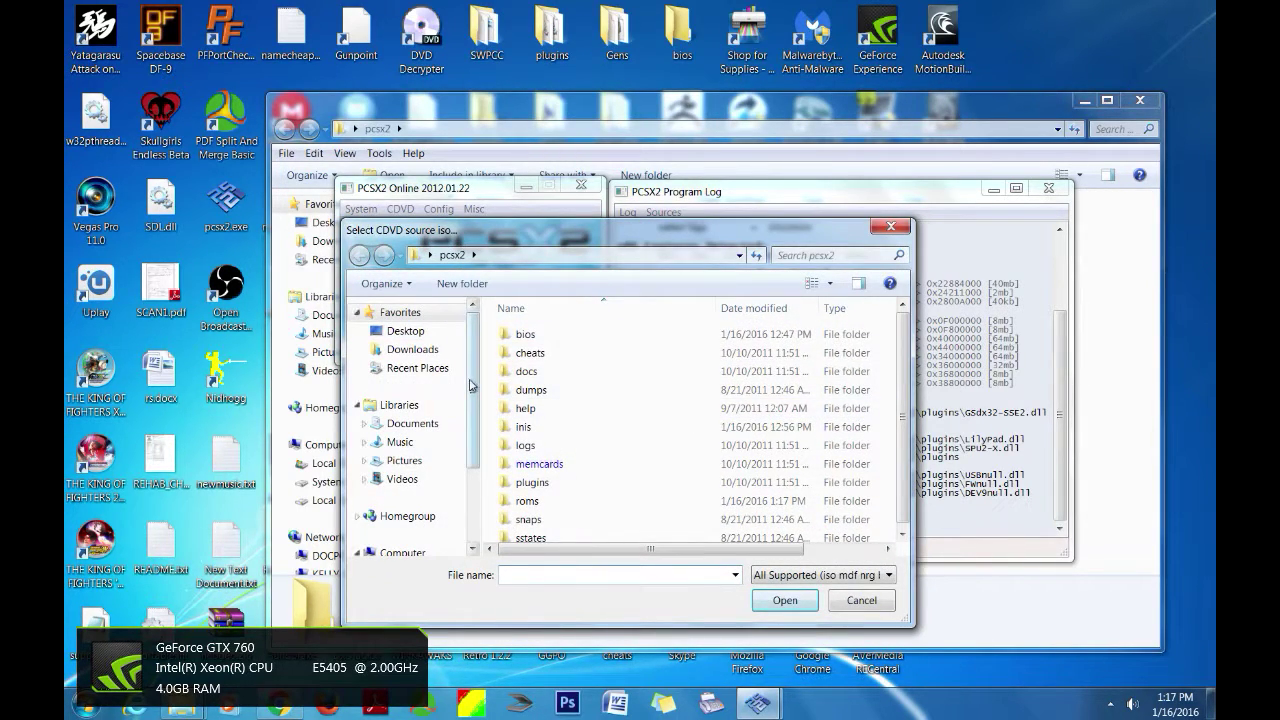
- Load ngo-cvs2ps2.iso from F:\ROMS\PS2 as the ISO source
{"action": "scroll", "coordinate": [458, 384], "scroll_direction": "down", "scroll_amount": 2}
{"action": "left_click", "coordinate": [429, 492]}
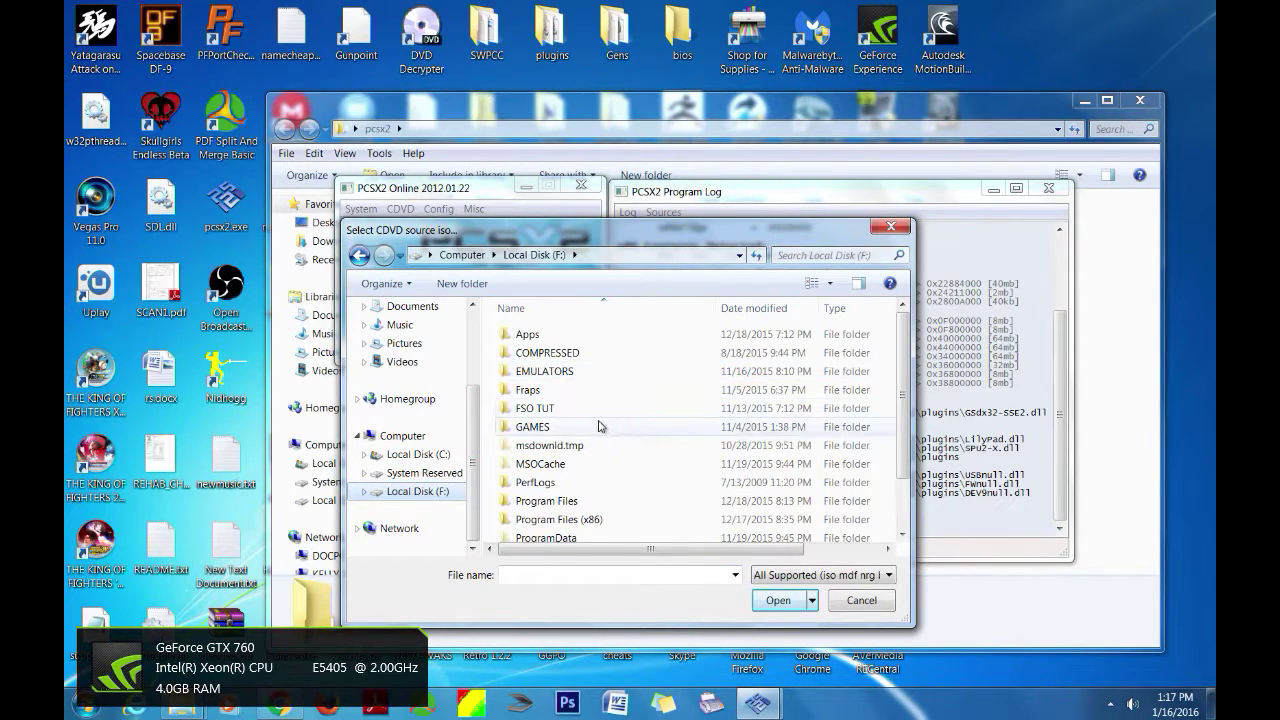
{"action": "scroll", "coordinate": [906, 382], "scroll_direction": "down", "scroll_amount": 1}
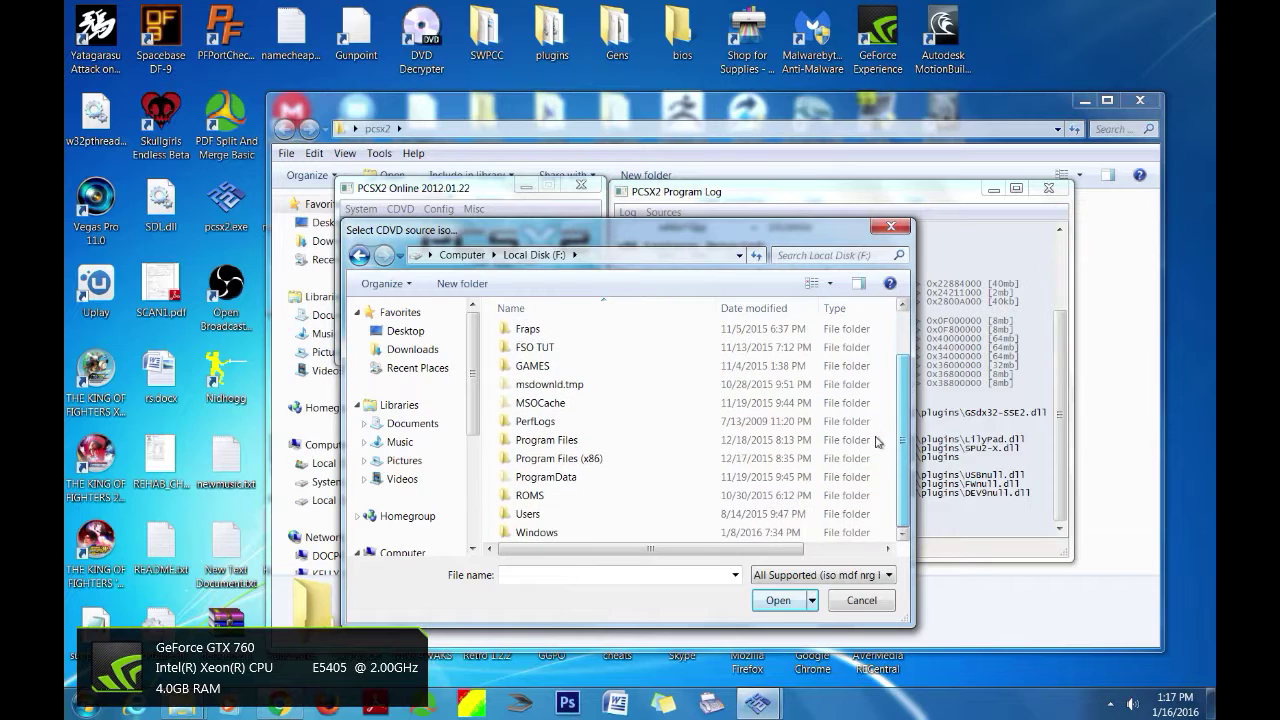
{"action": "double_click", "coordinate": [624, 500]}
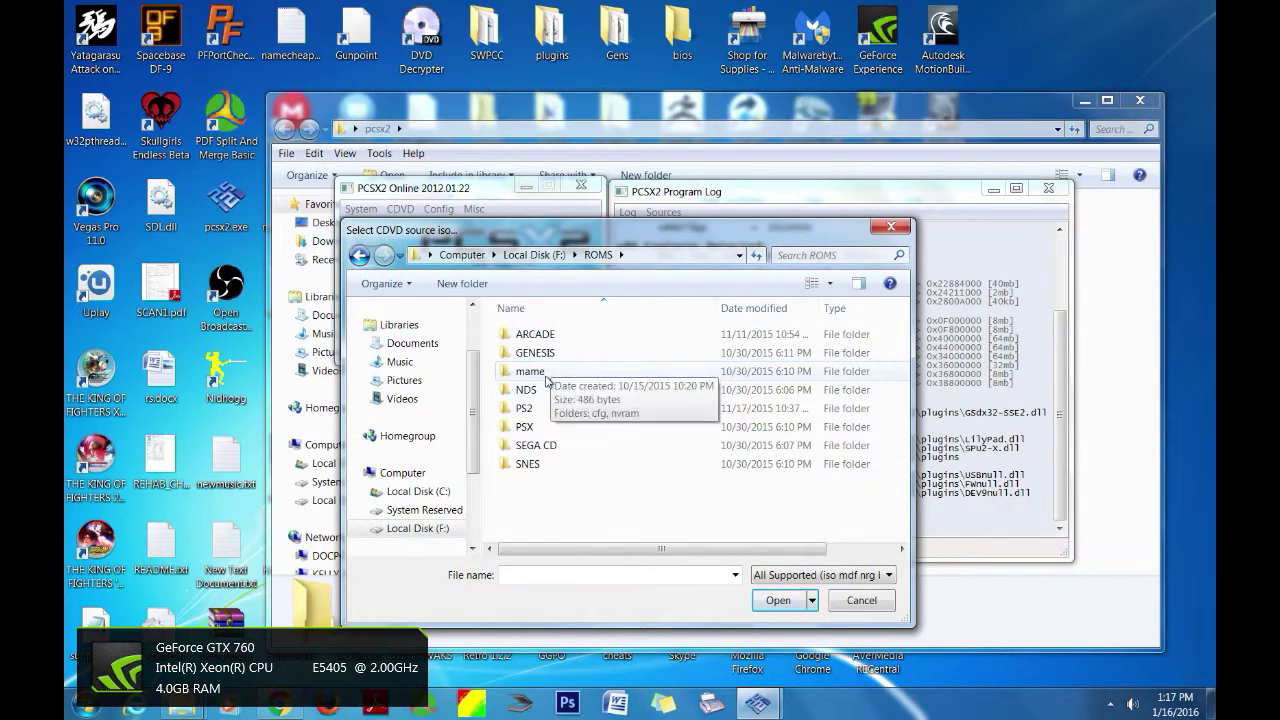
{"action": "double_click", "coordinate": [525, 408]}
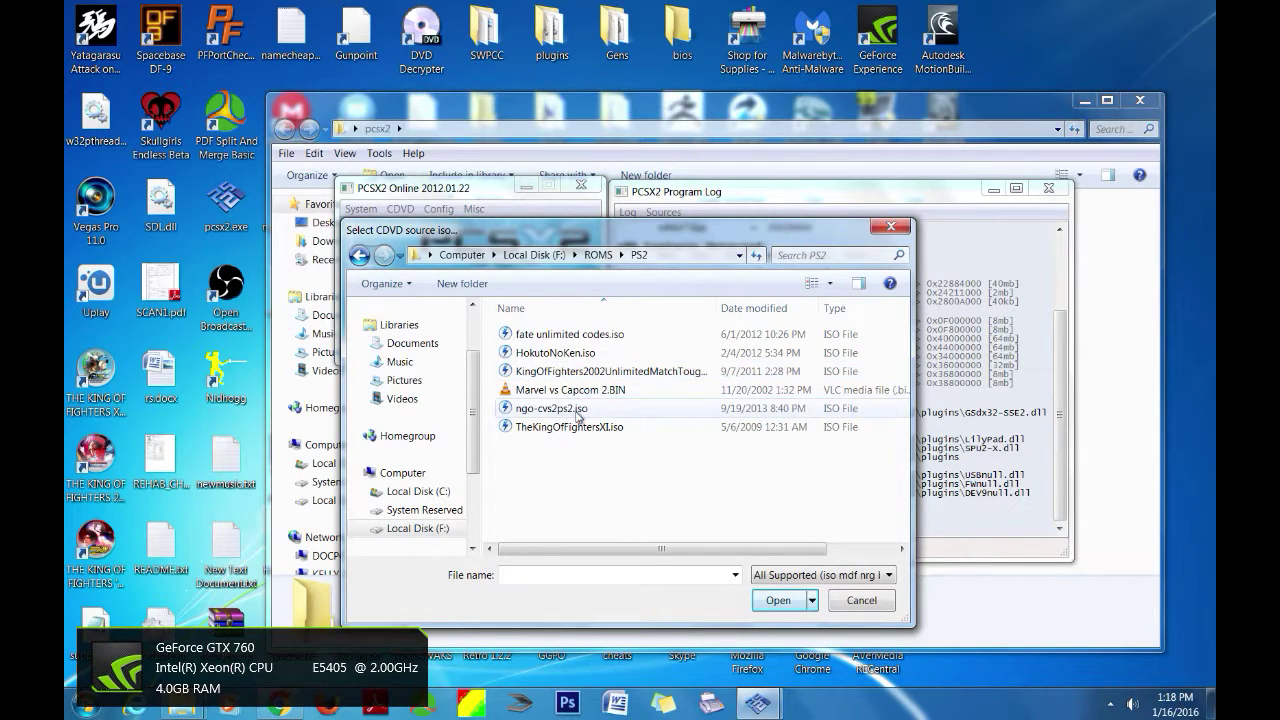
{"action": "left_click", "coordinate": [566, 410]}
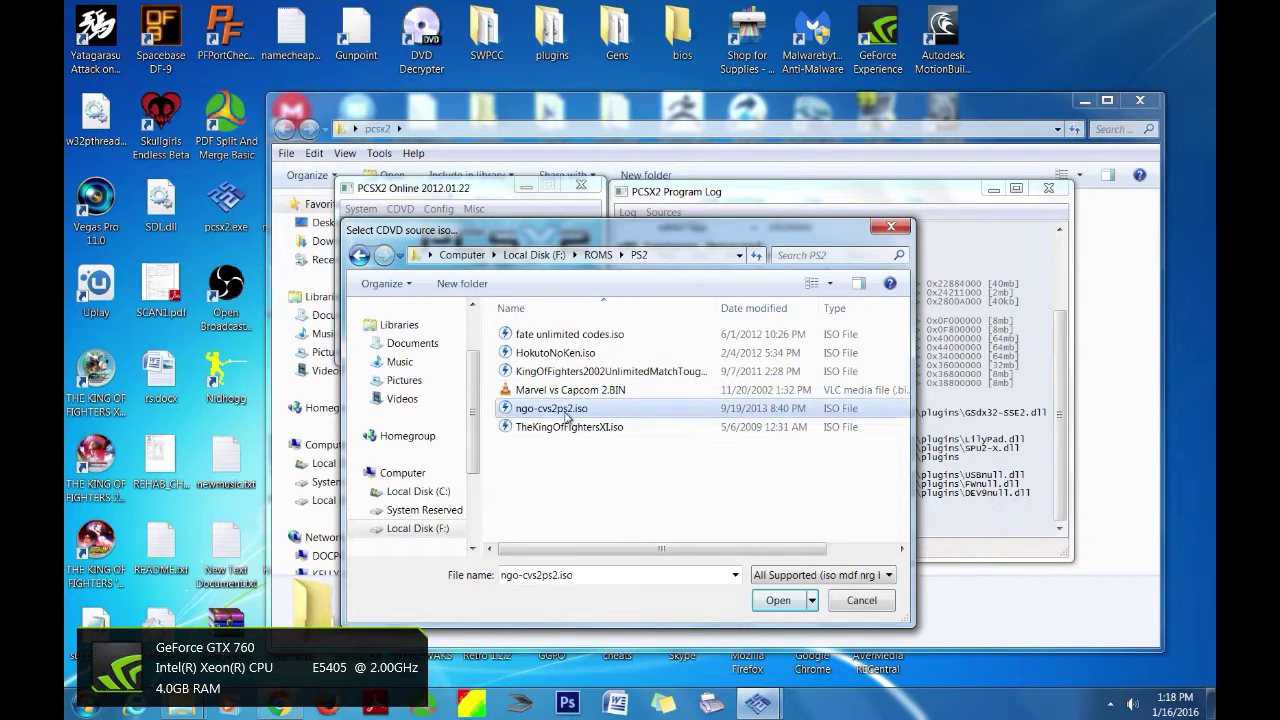
{"action": "left_click", "coordinate": [778, 601]}
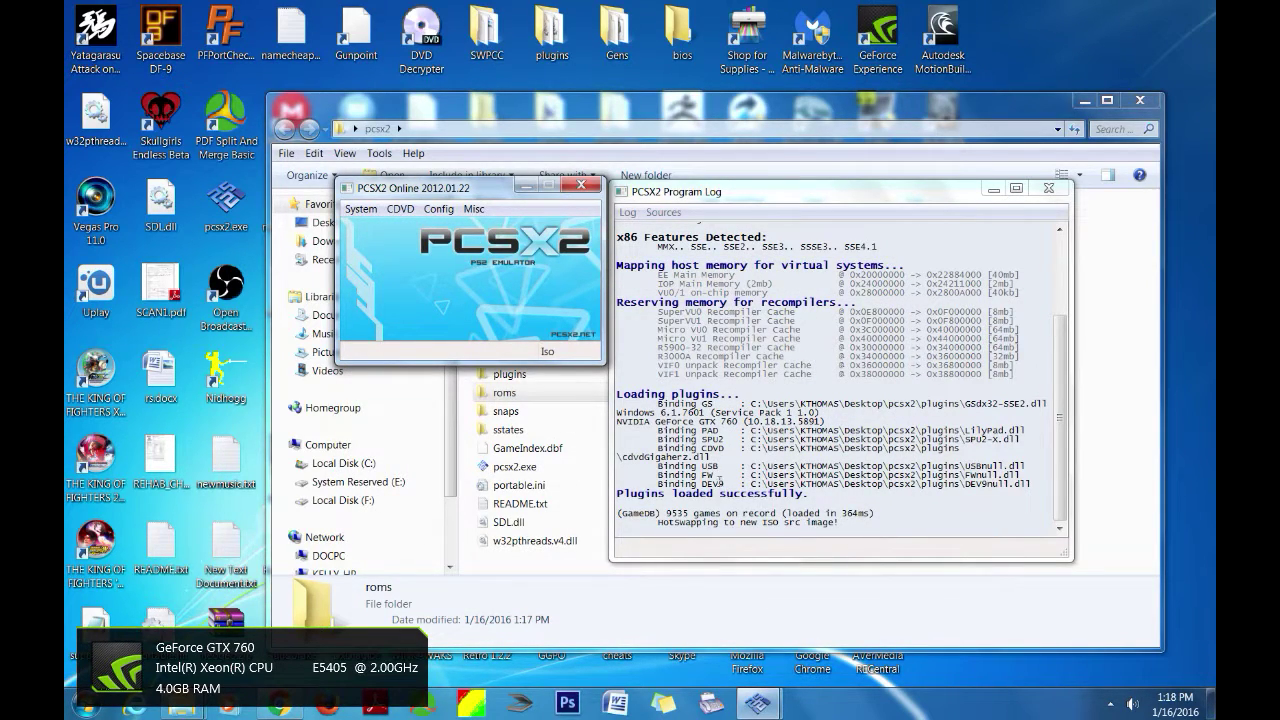
- Boot CDVD (fast), accept the BIOS error, and select the USA v02.20 BIOS to boot
{"action": "left_click", "coordinate": [399, 214]}
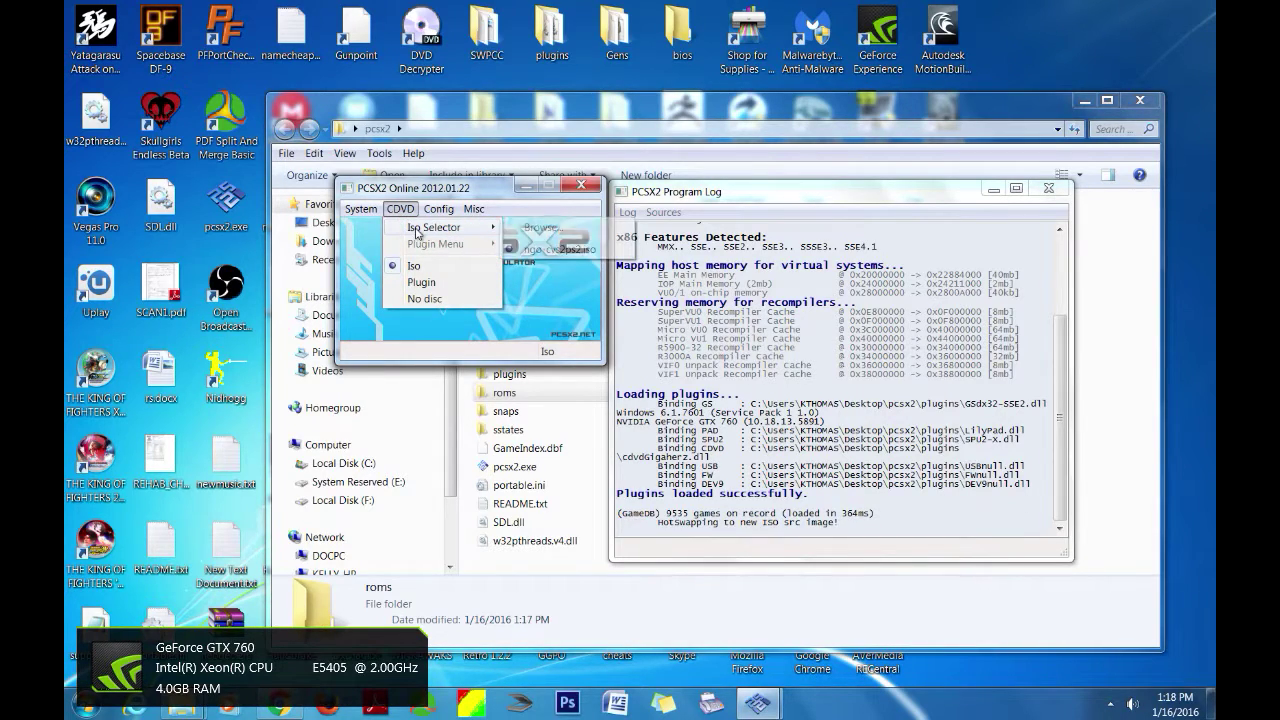
{"action": "mouse_move", "coordinate": [364, 216]}
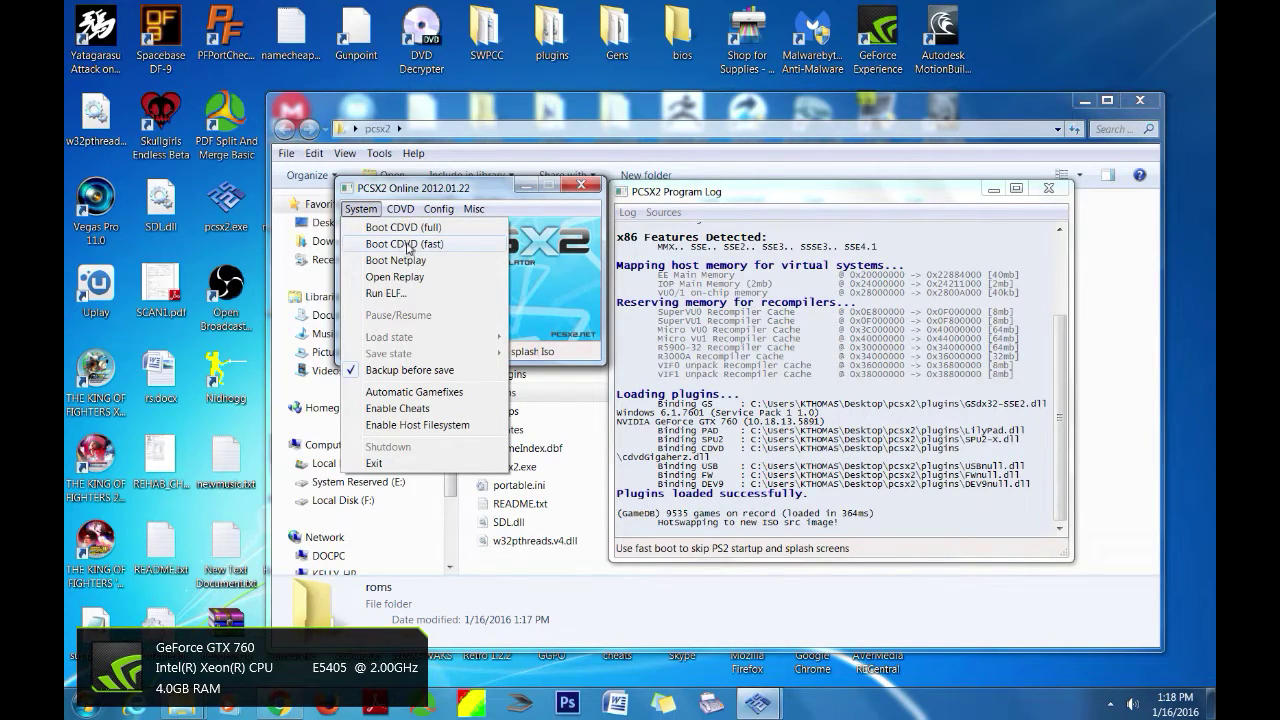
{"action": "left_click", "coordinate": [410, 246]}
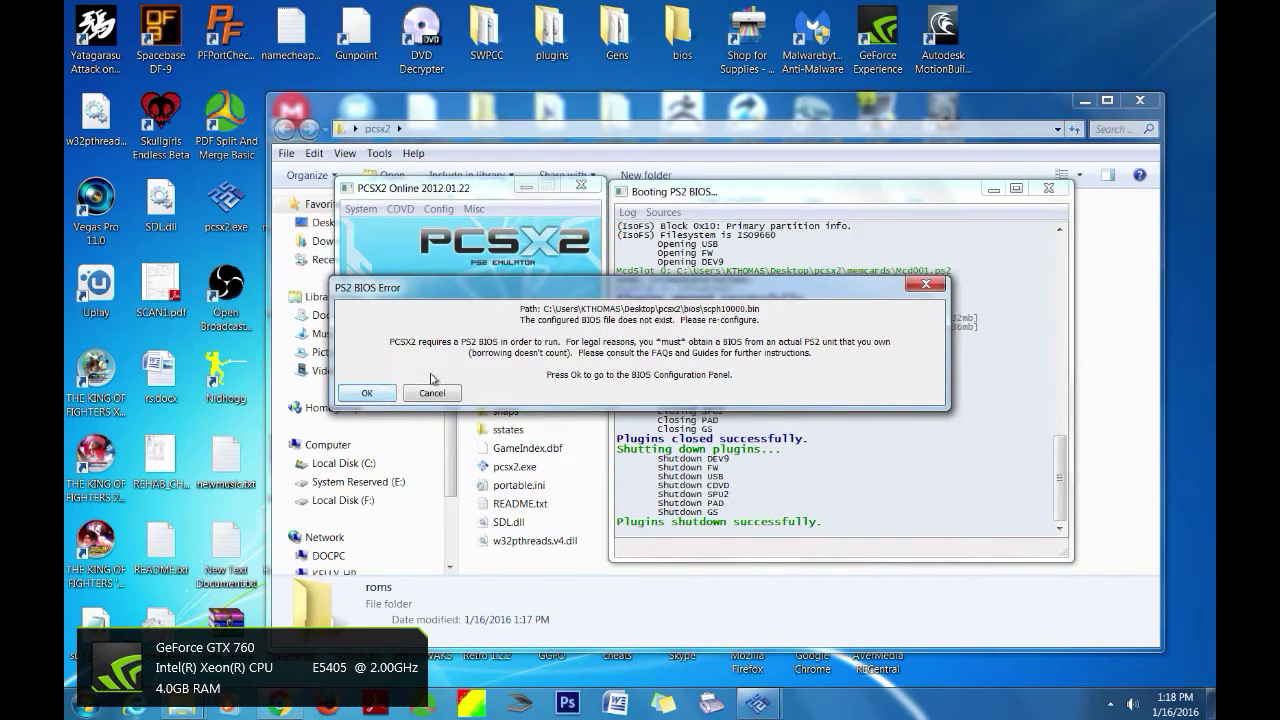
{"action": "left_click", "coordinate": [368, 393]}
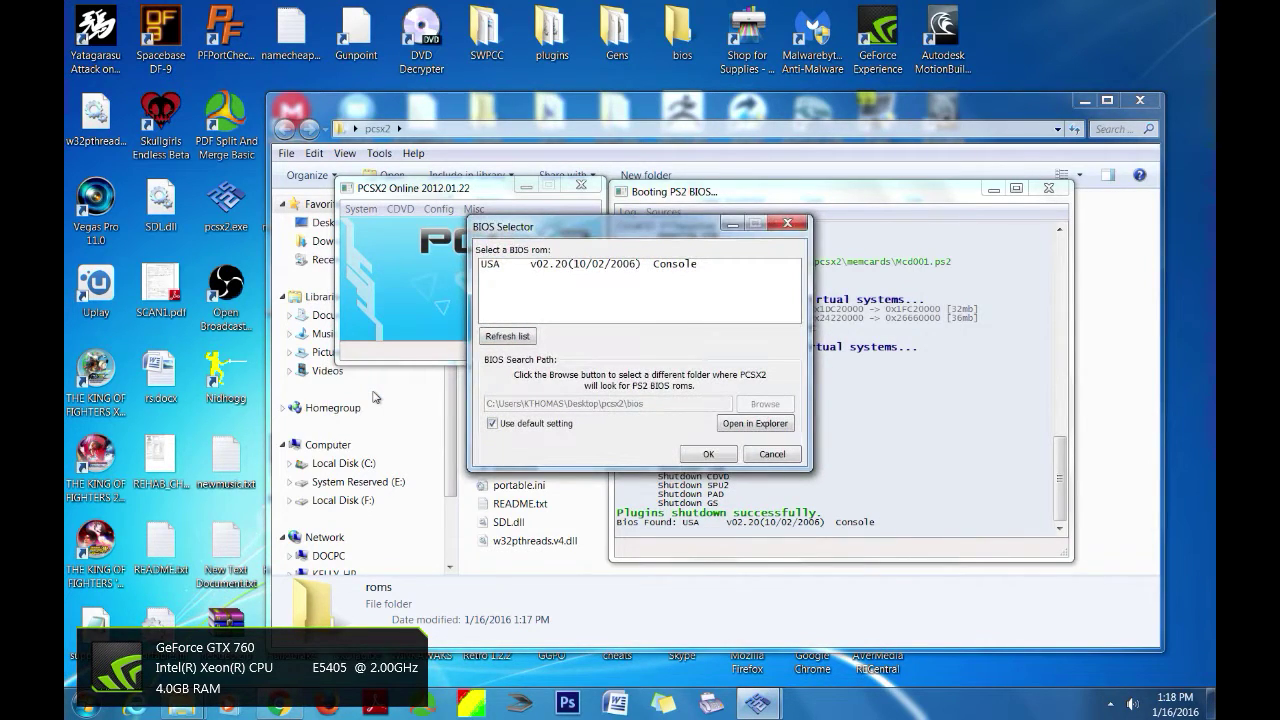
{"action": "left_click", "coordinate": [595, 270]}
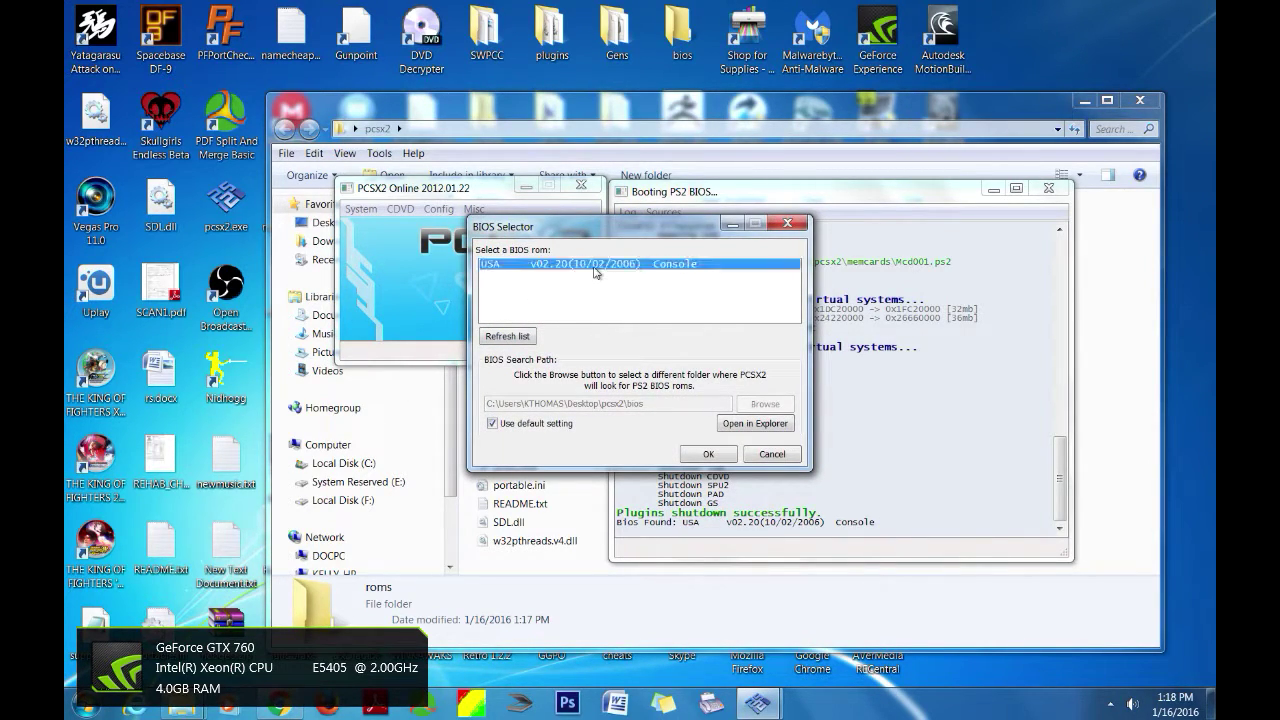
{"action": "left_click", "coordinate": [708, 455]}
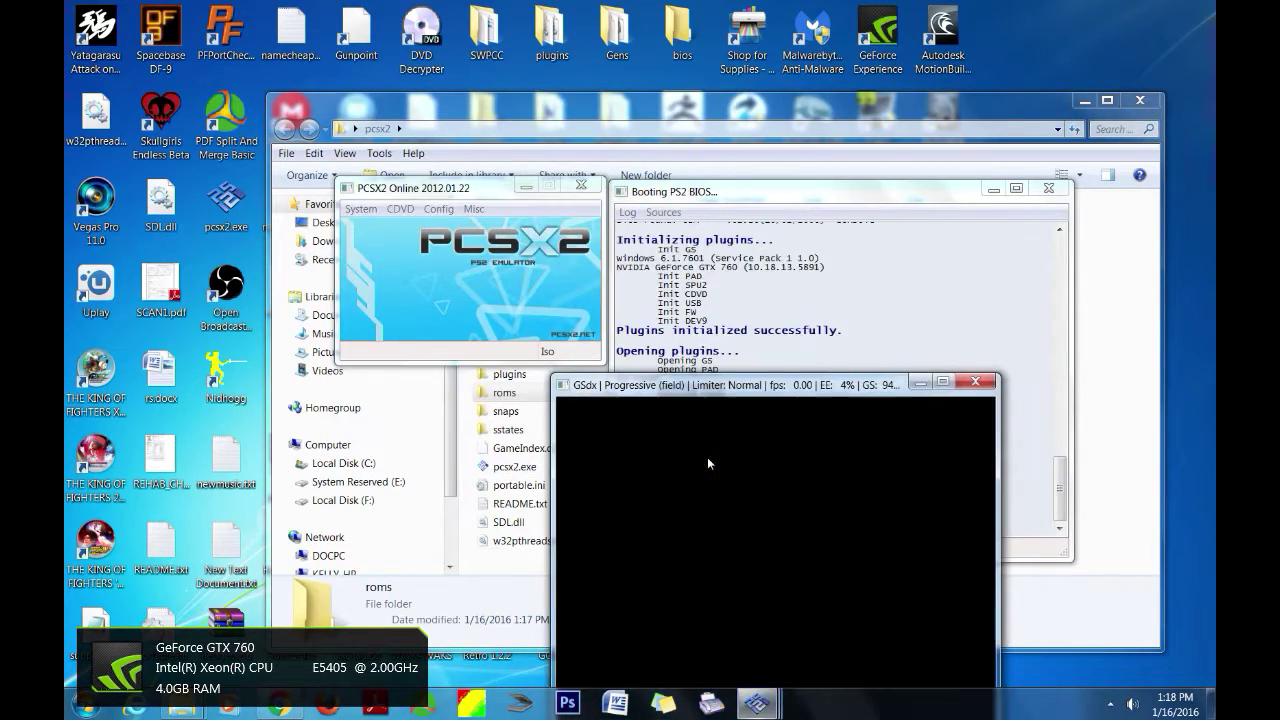
- Move the GSdx game window aside, dismiss the System menu, then reopen it
{"action": "left_click_drag", "start_coordinate": [777, 391], "coordinate": [642, 232]}
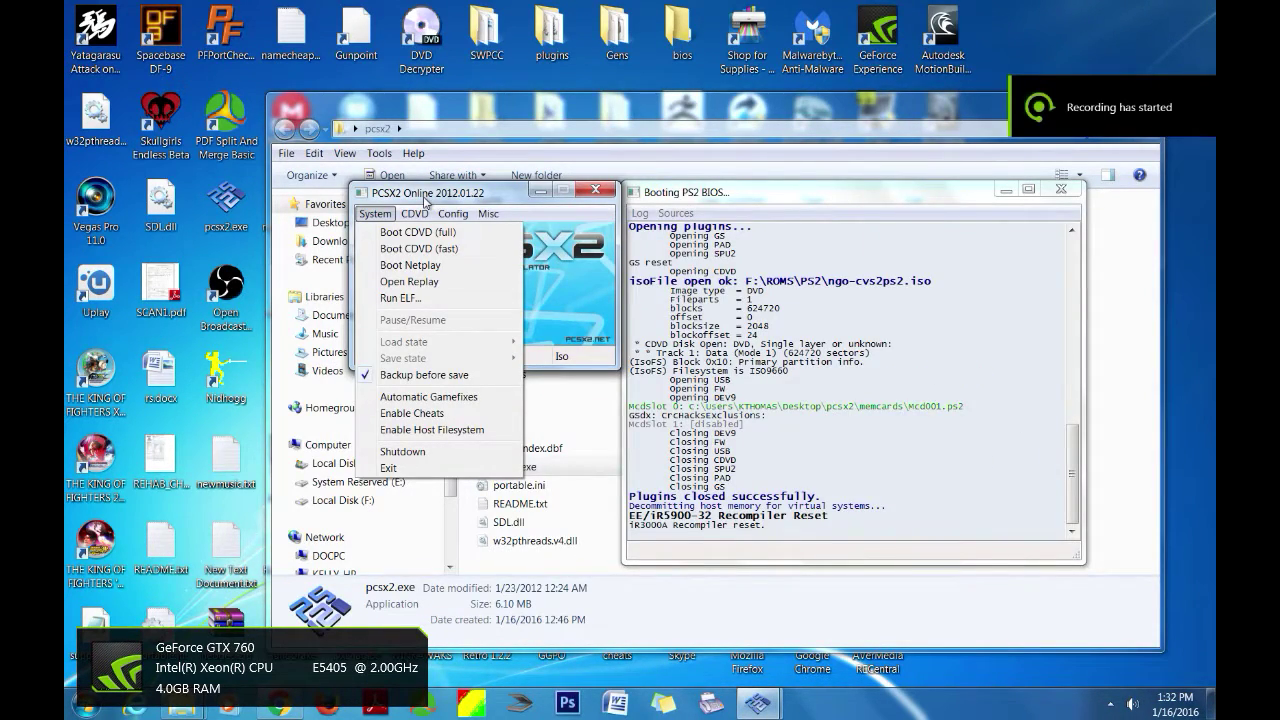
{"action": "left_click", "coordinate": [432, 196]}
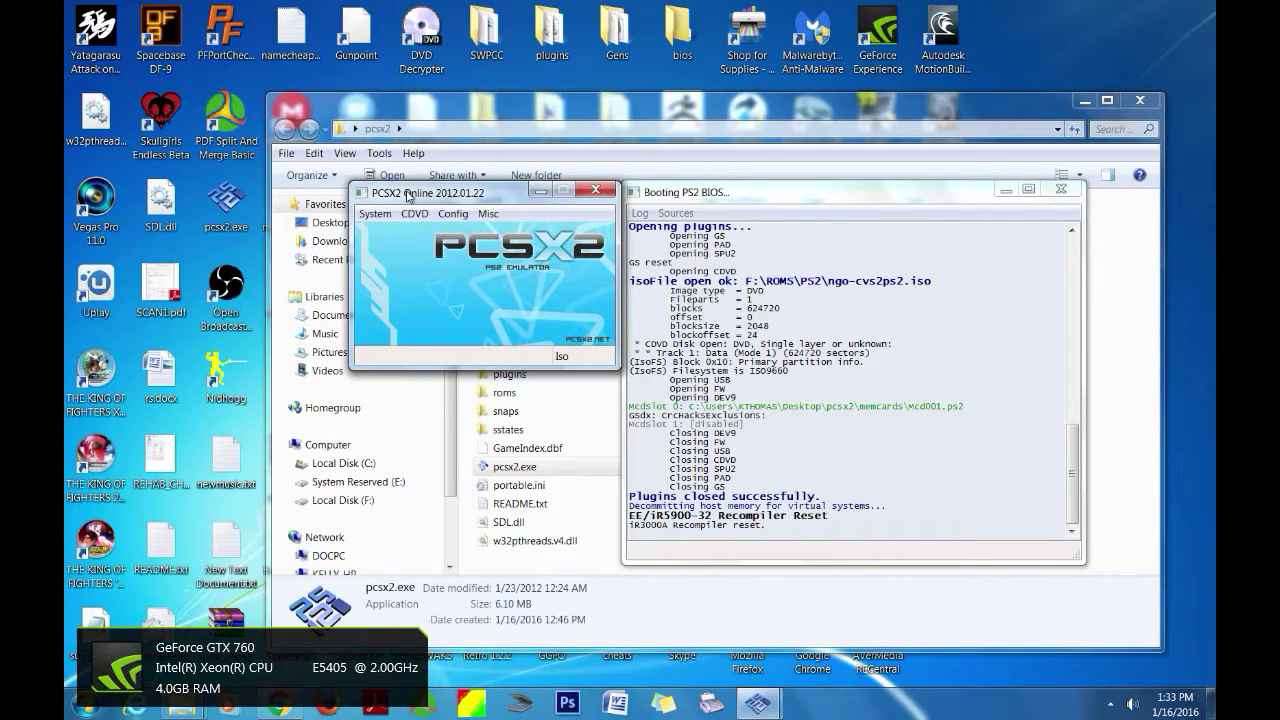
{"action": "left_click", "coordinate": [377, 216]}
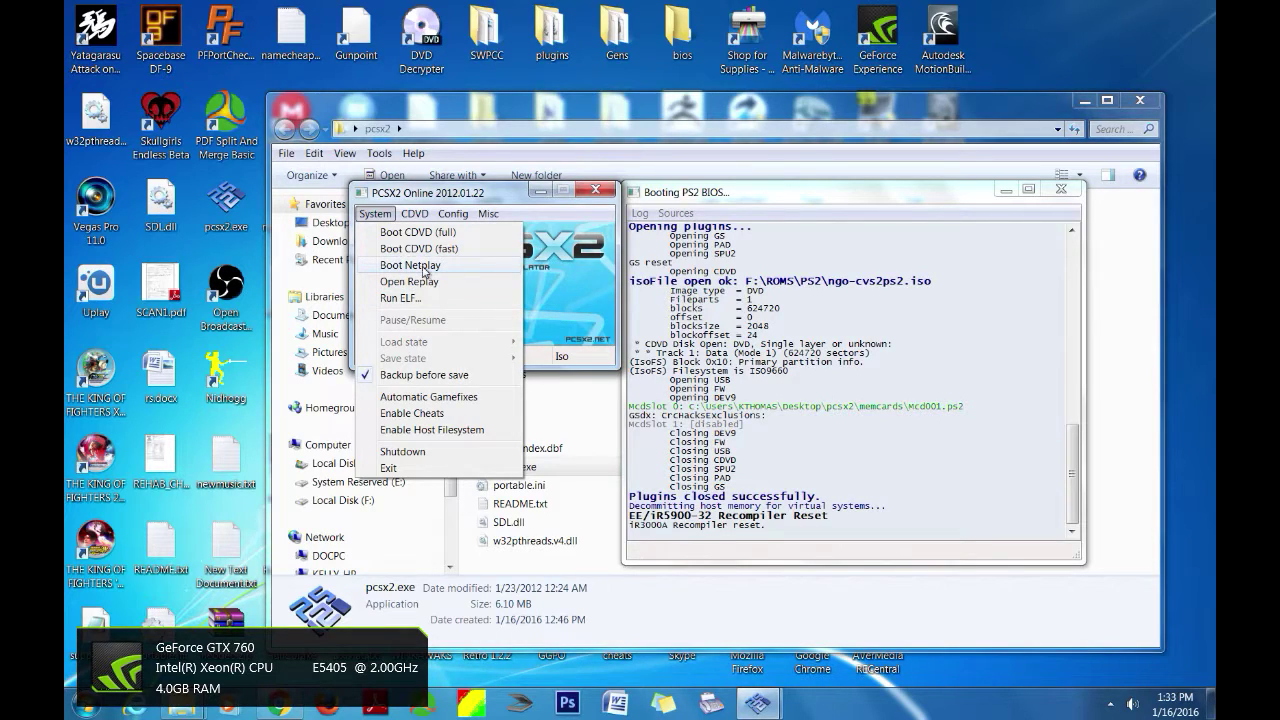
- Open Boot Netplay and submit Host a game on local port 50055
{"action": "left_click", "coordinate": [424, 266]}
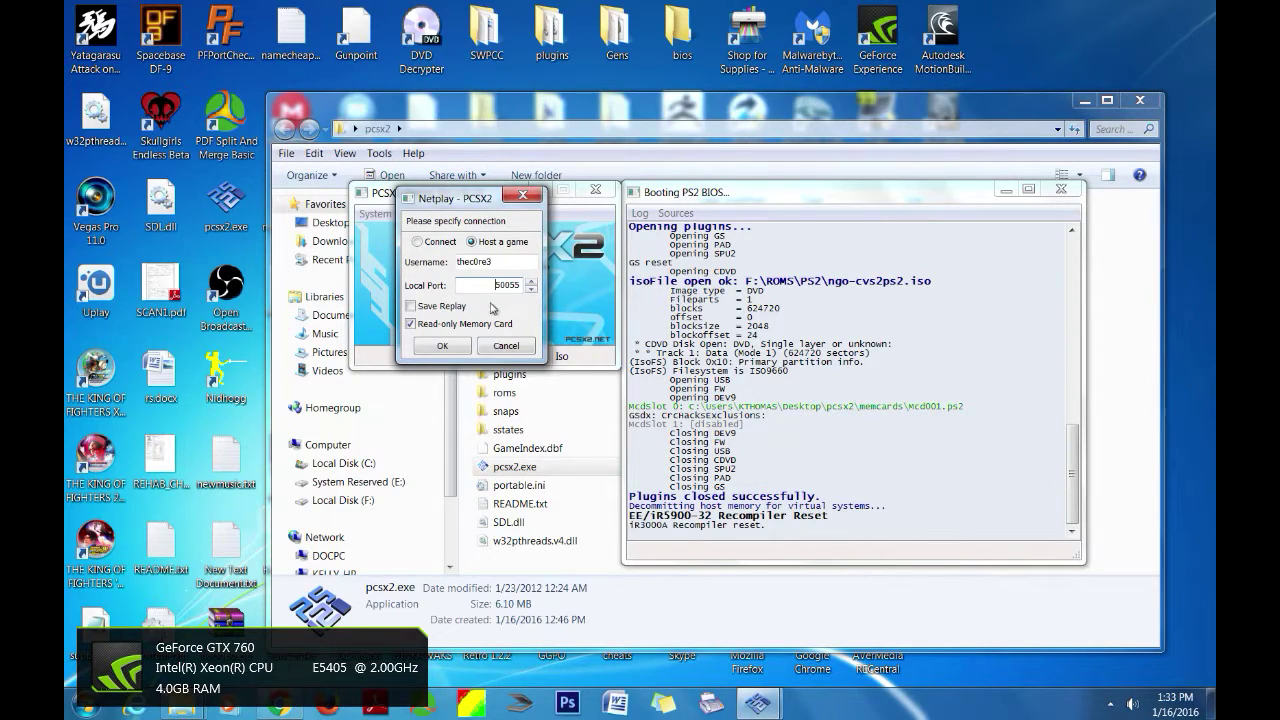
{"action": "left_click_drag", "start_coordinate": [461, 205], "coordinate": [477, 180]}
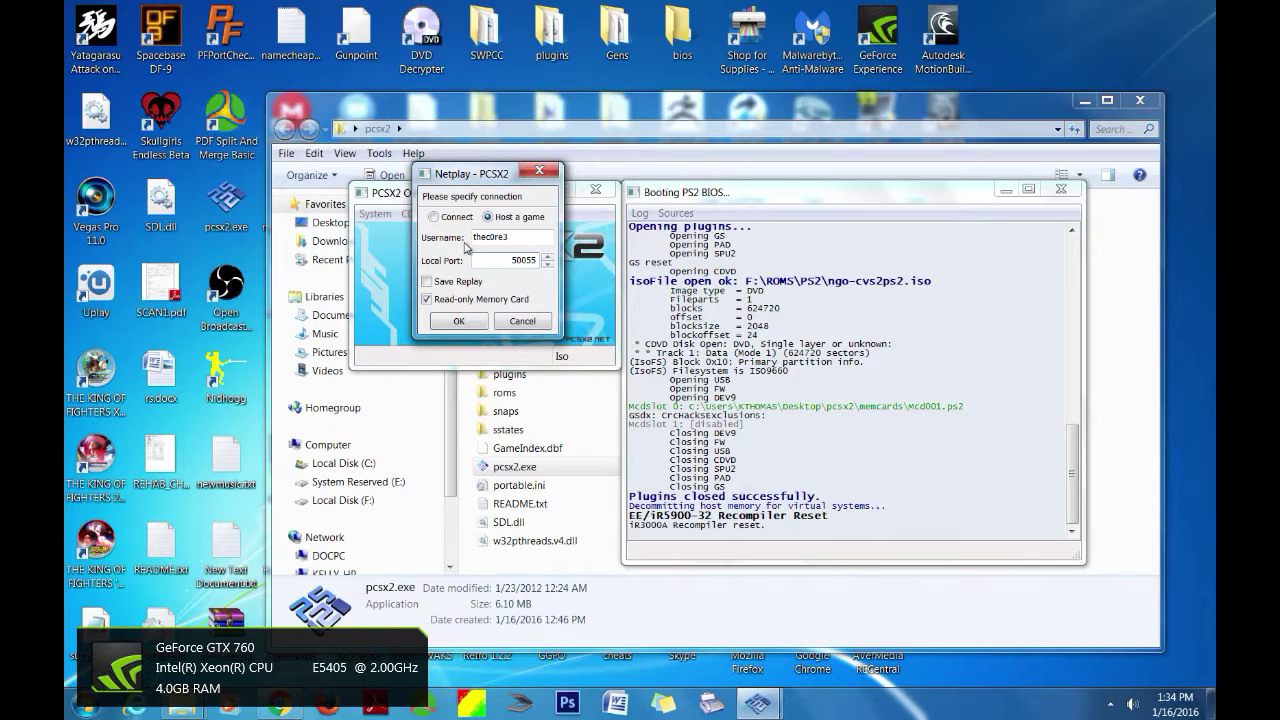
{"action": "left_click", "coordinate": [465, 324]}
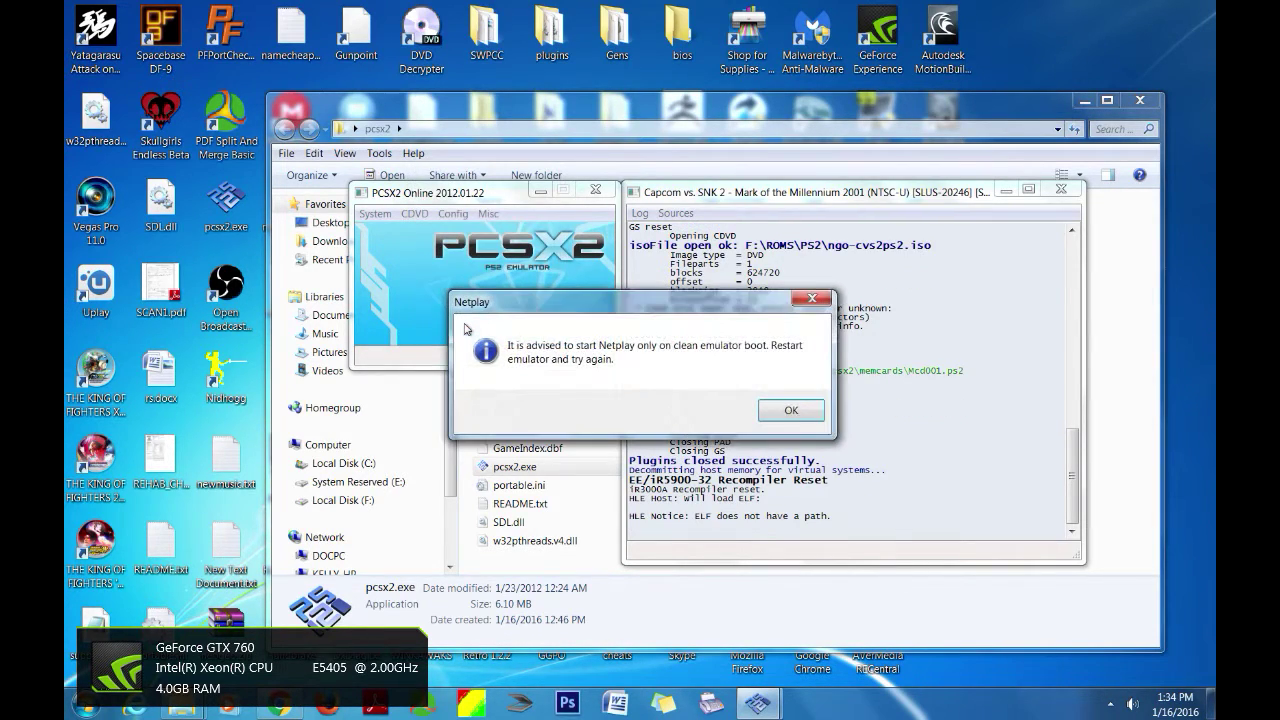
- Dismiss the Netplay advisory recommending an emulator restart
{"action": "left_click", "coordinate": [796, 411]}
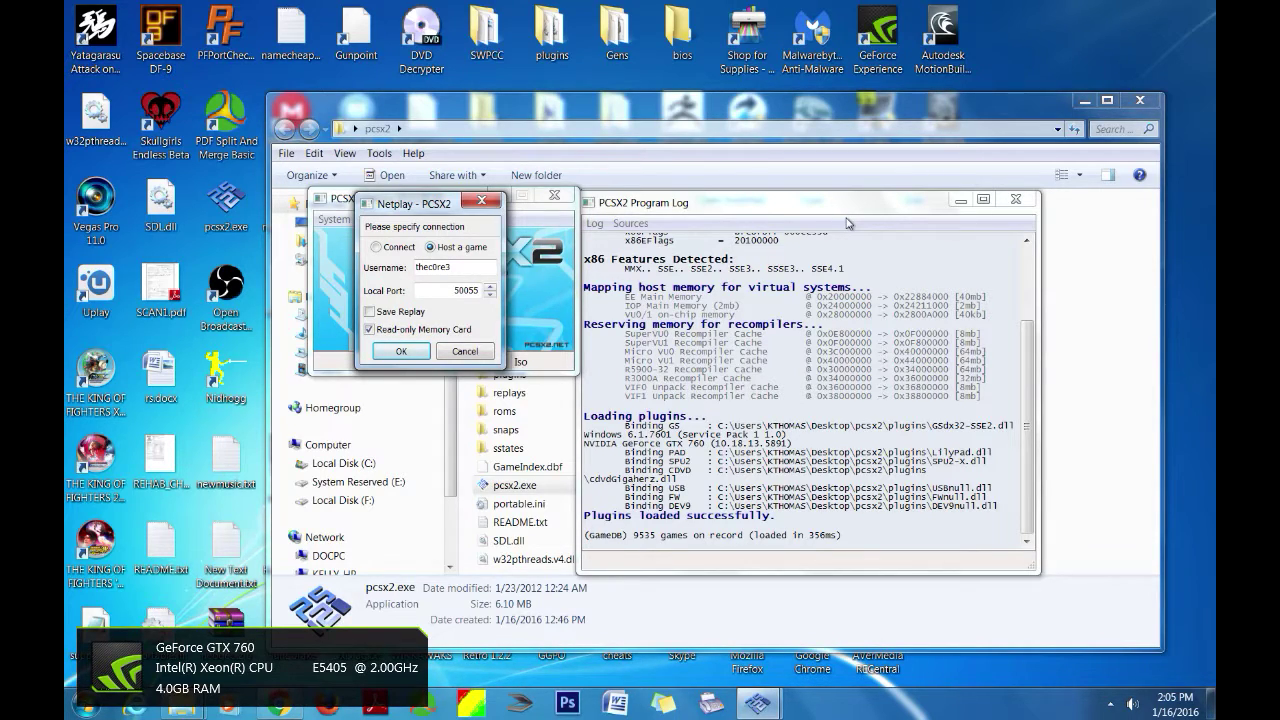
- Confirm hosting on port 50055 and wait for a player's incoming connection
{"action": "left_click", "coordinate": [408, 352]}
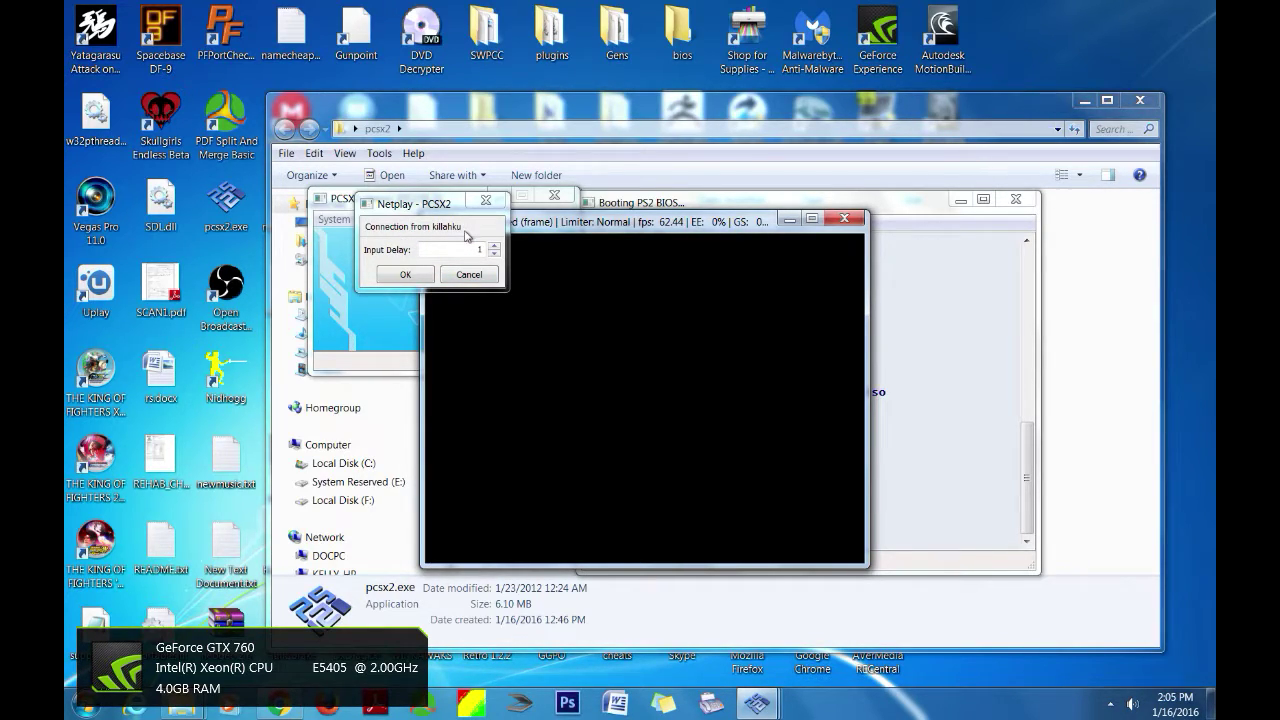
- Set the Input Delay to 5 and accept the incoming netplay connection
{"action": "left_click", "coordinate": [480, 244]}
{"action": "key", "text": "BackSpace"}
{"action": "left_click", "coordinate": [494, 246]}
{"action": "left_click", "coordinate": [494, 248]}
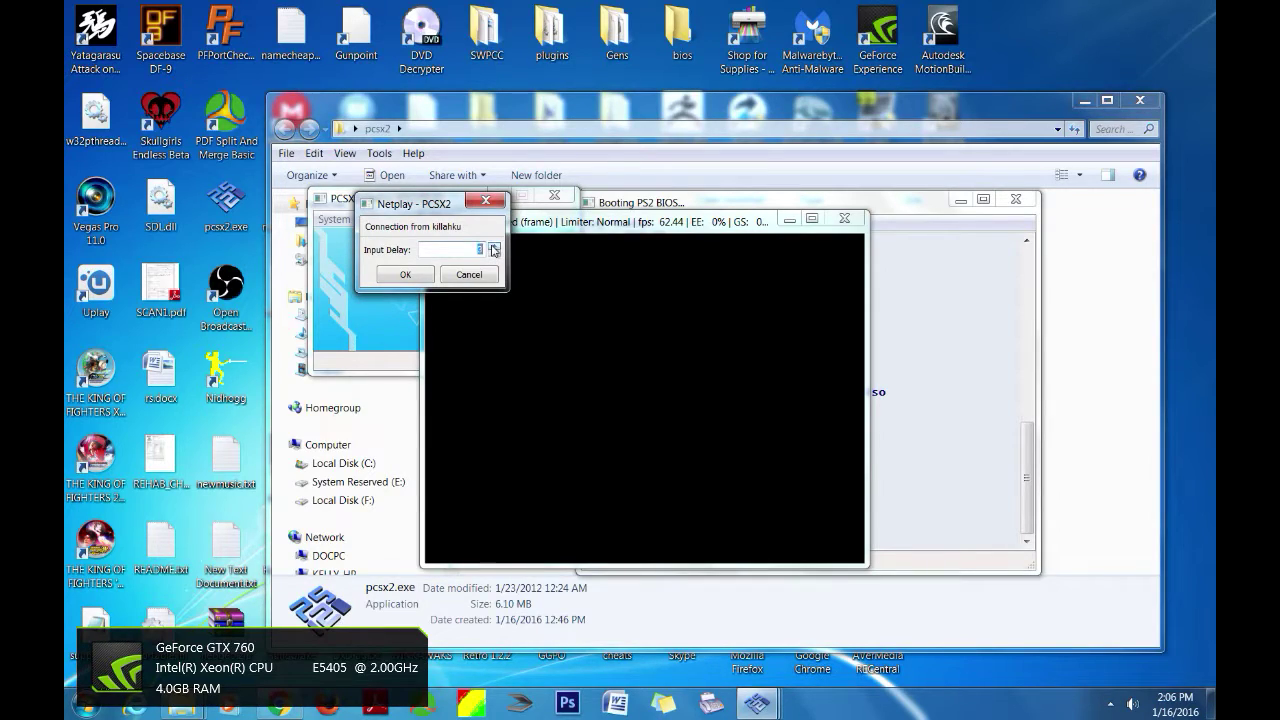
{"action": "left_click", "coordinate": [494, 248]}
{"action": "left_click", "coordinate": [417, 272]}
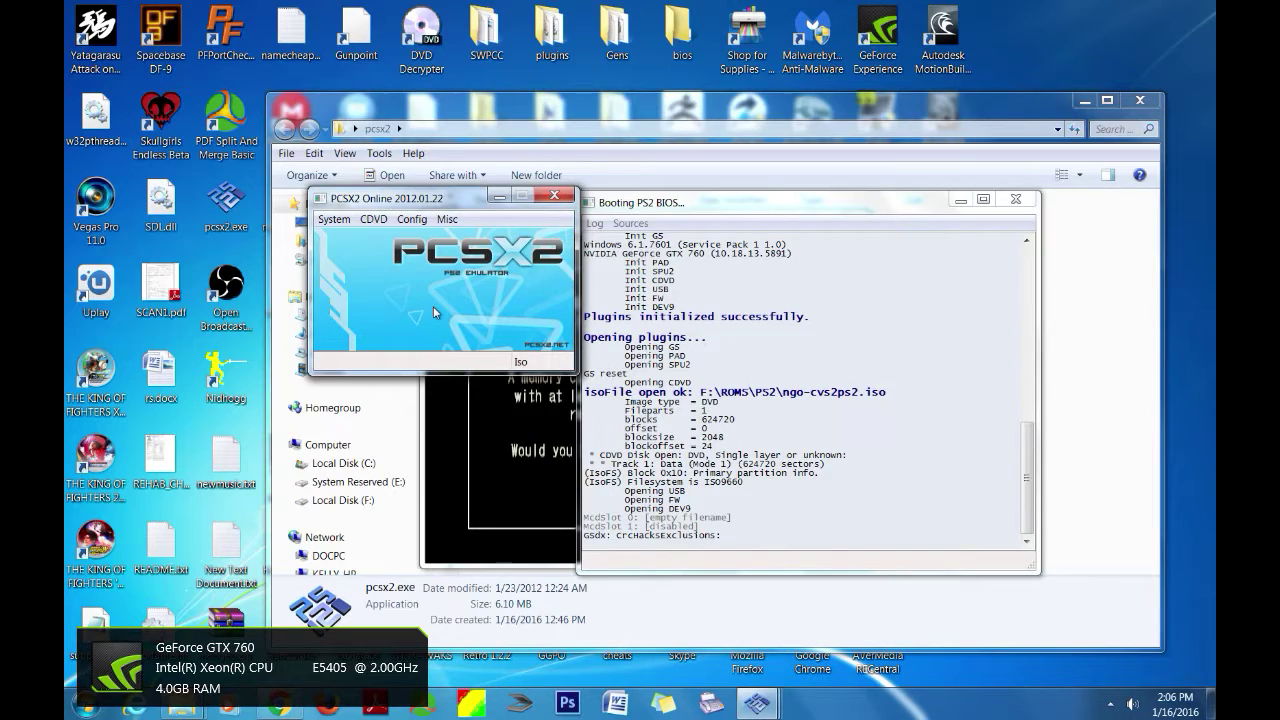
- Answer YES at the memory card prompt to start the game without saving, then close it
{"action": "left_click", "coordinate": [517, 470]}
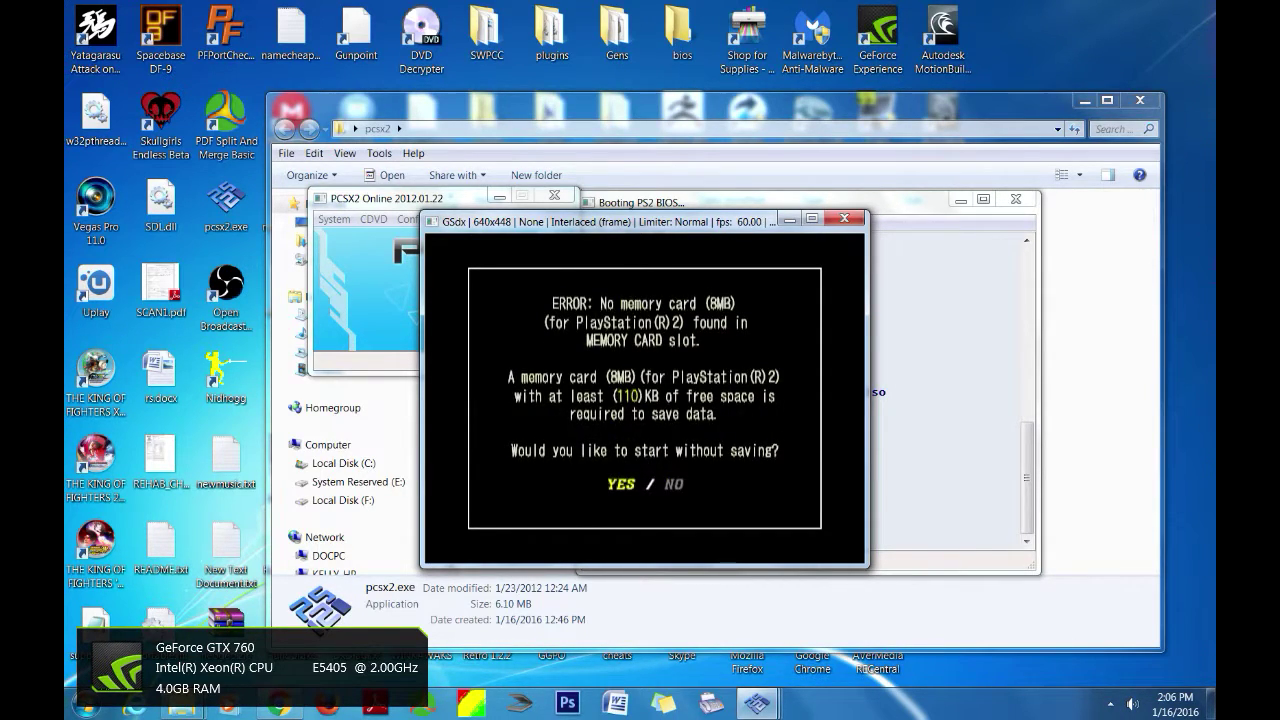
{"action": "key", "text": "Left"}
{"action": "key", "text": "Return"}
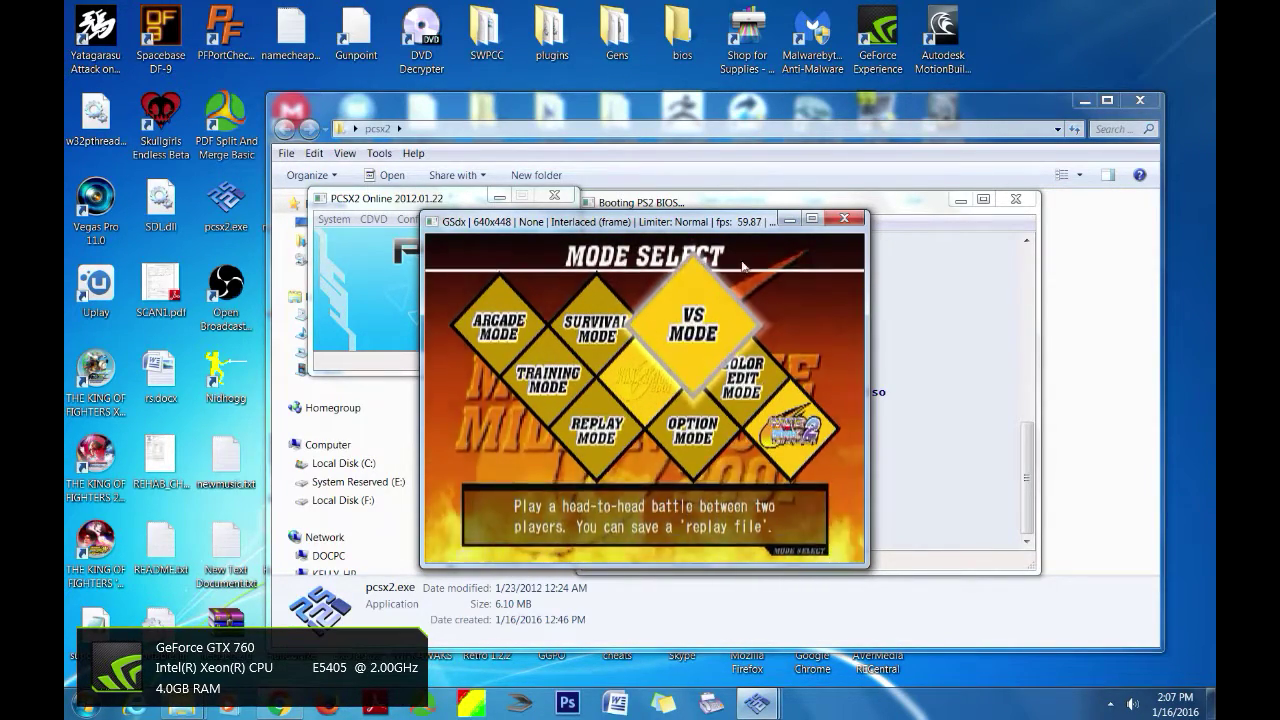
{"action": "left_click", "coordinate": [845, 219]}
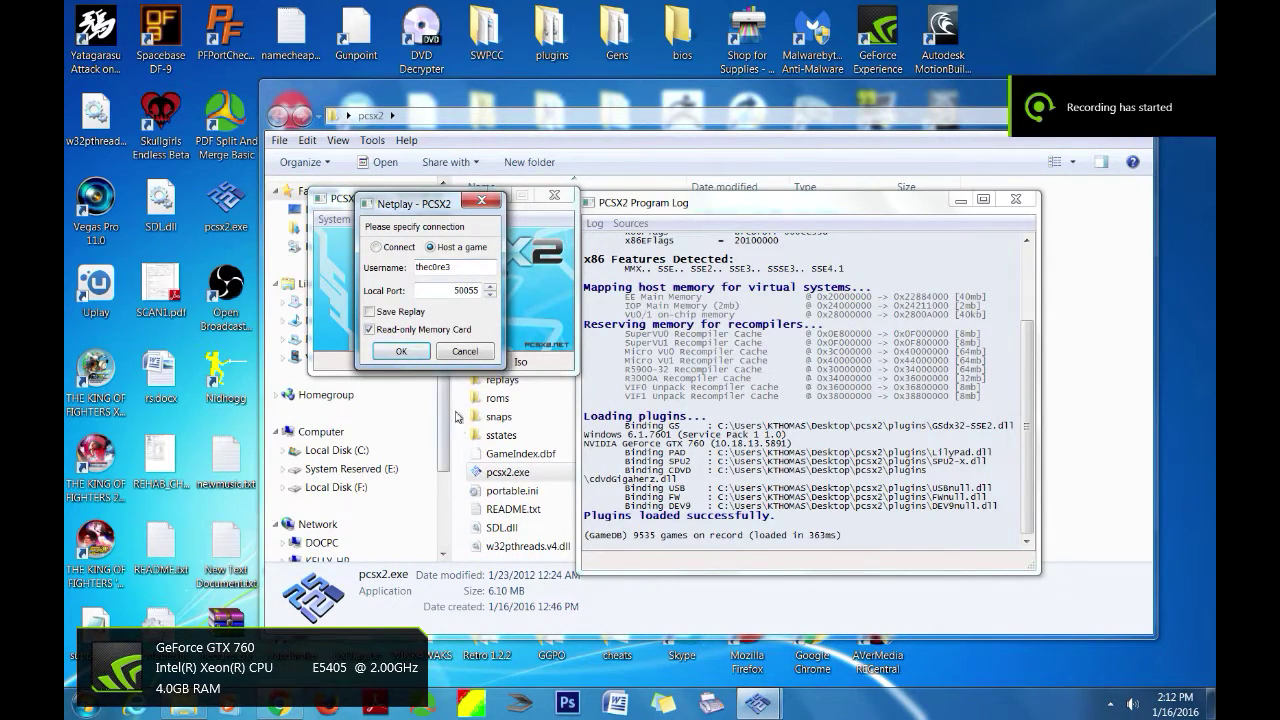
- Switch netplay to Connect with host port 50055 and host address 192.168.0.18, then connect
{"action": "left_click", "coordinate": [382, 249]}
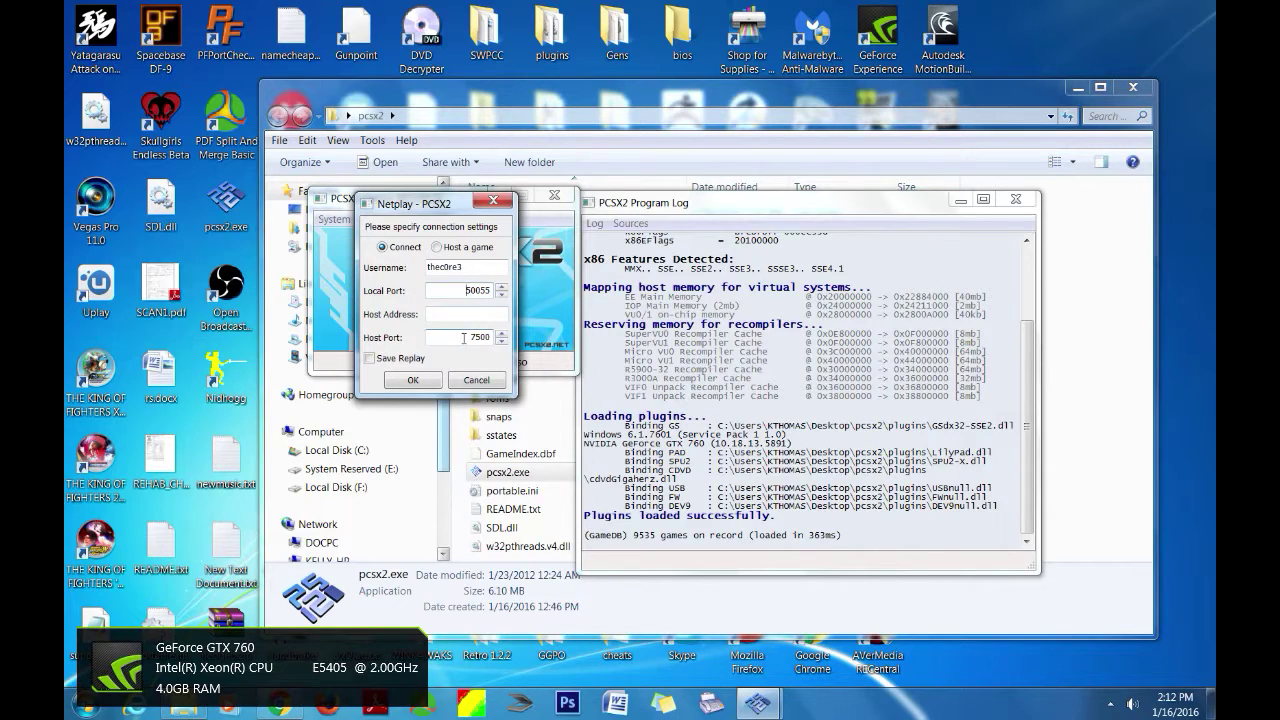
{"action": "left_click_drag", "start_coordinate": [470, 337], "coordinate": [498, 337]}
{"action": "type", "text": "5"}
{"action": "type", "text": "0"}
{"action": "type", "text": "055"}
{"action": "type", "text": "1"}
{"action": "type", "text": "9"}
{"action": "type", "text": "2.1"}
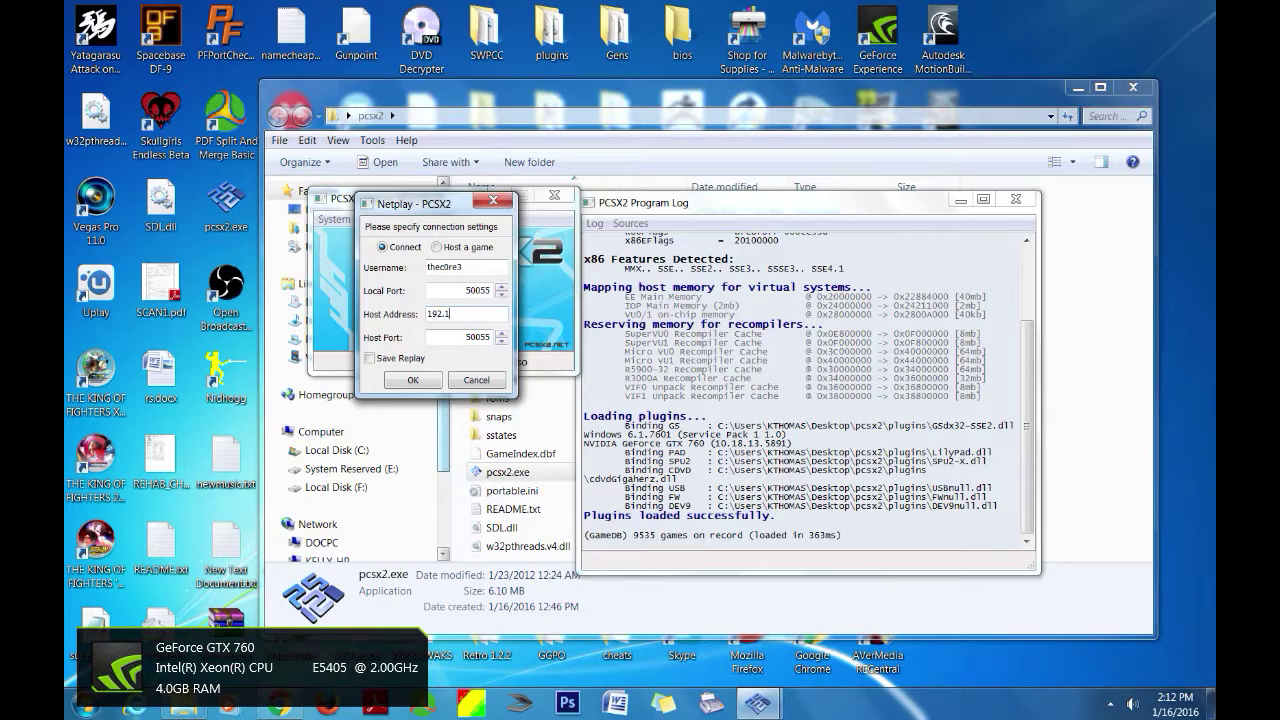
{"action": "type", "text": "678"}
{"action": "key", "text": "BackSpace"}
{"action": "key", "text": "BackSpace"}
{"action": "type", "text": "8.0.18"}
{"action": "left_click", "coordinate": [420, 385]}
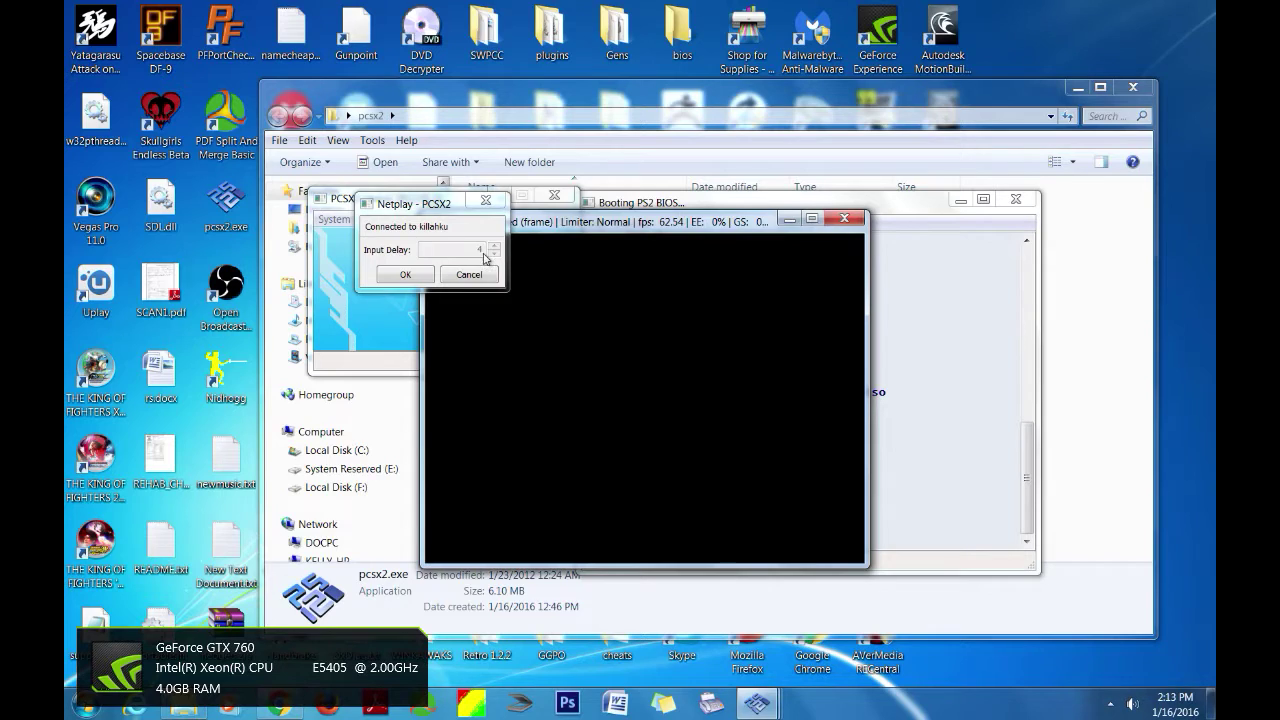
- Accept the input delay to boot the netplay game, then close the game window
{"action": "left_click", "coordinate": [406, 278]}
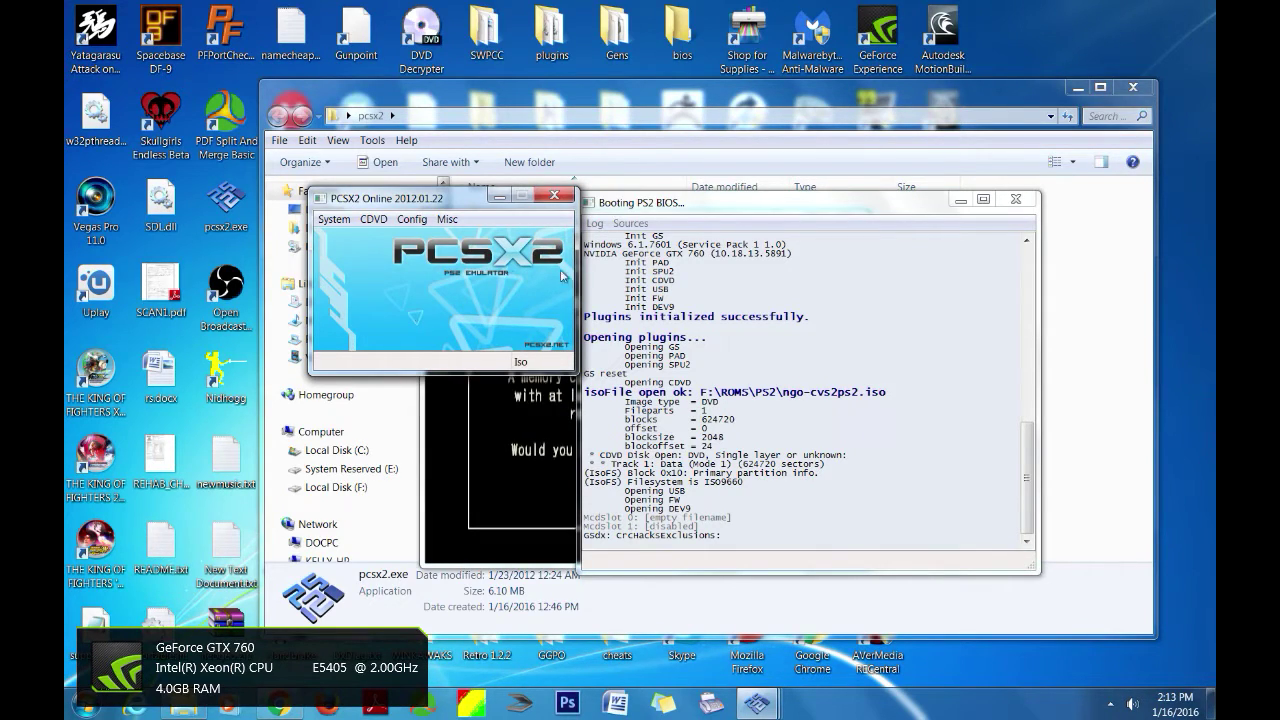
{"action": "left_click", "coordinate": [520, 466]}
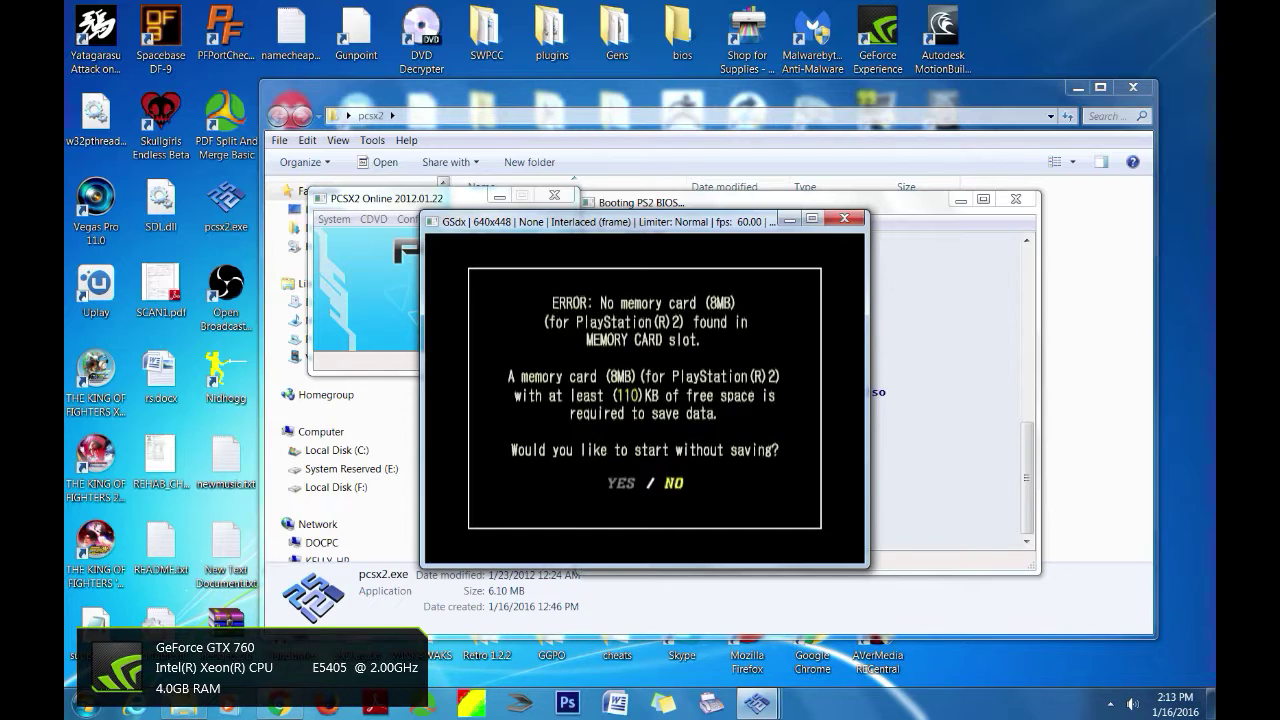
{"action": "left_click", "coordinate": [847, 219]}
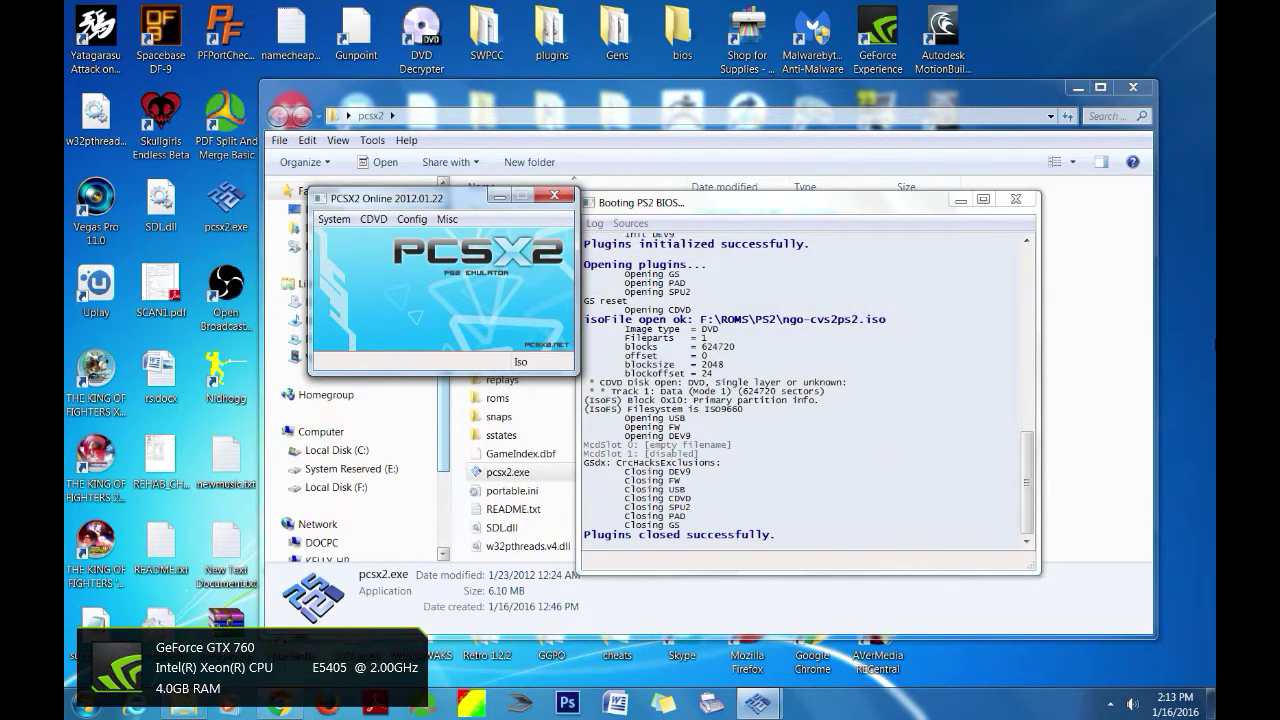